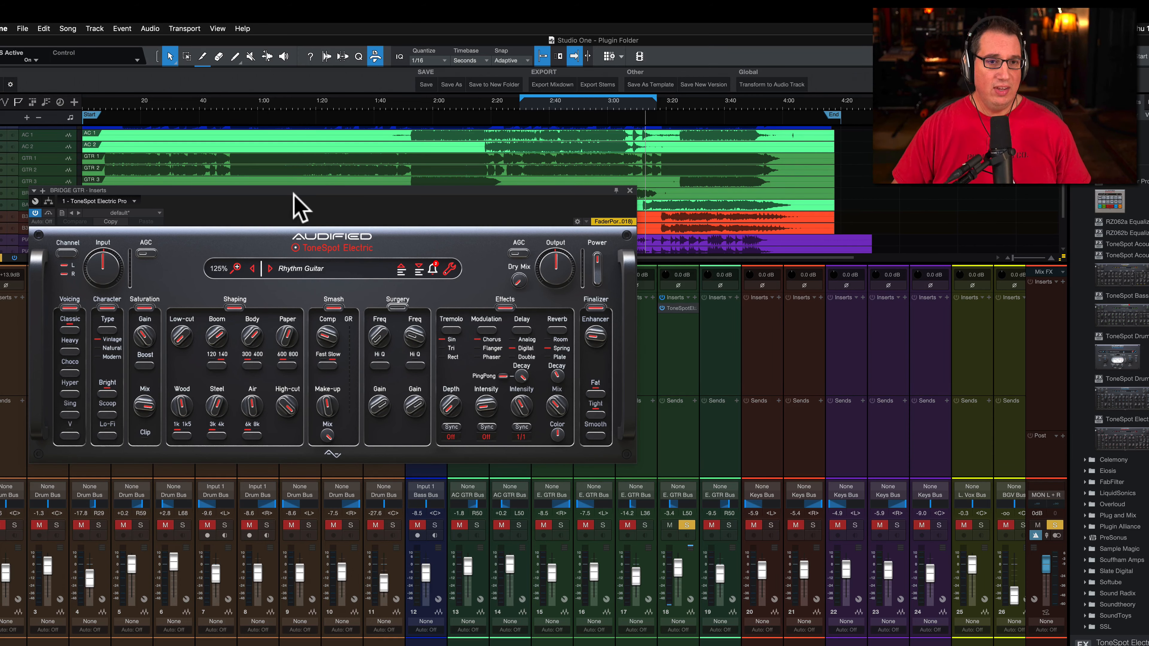
pyautogui.moveTo(292, 192); pyautogui.dragTo(322, 169)
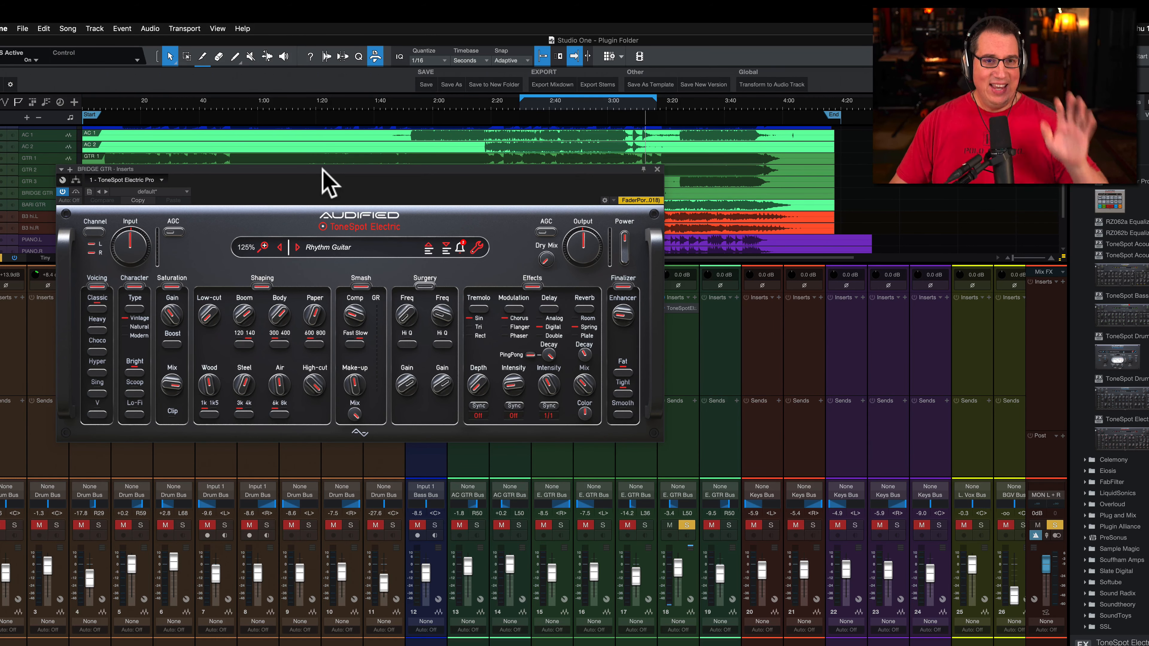
pyautogui.moveTo(327, 170); pyautogui.dragTo(334, 165)
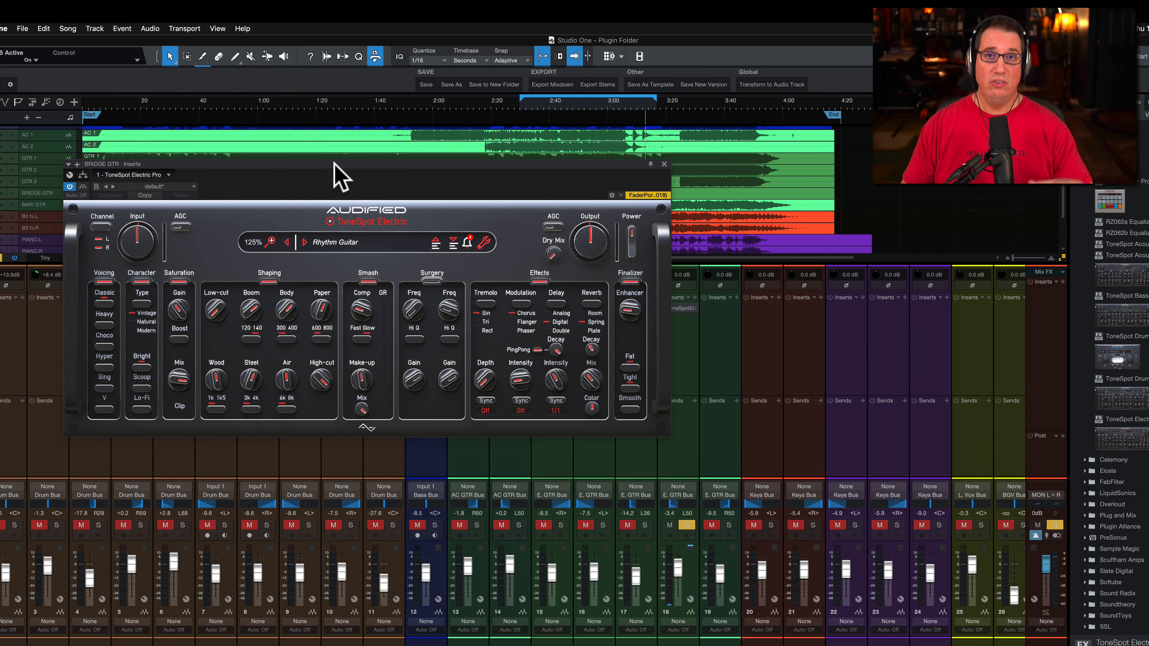
pyautogui.moveTo(310, 159); pyautogui.dragTo(313, 159)
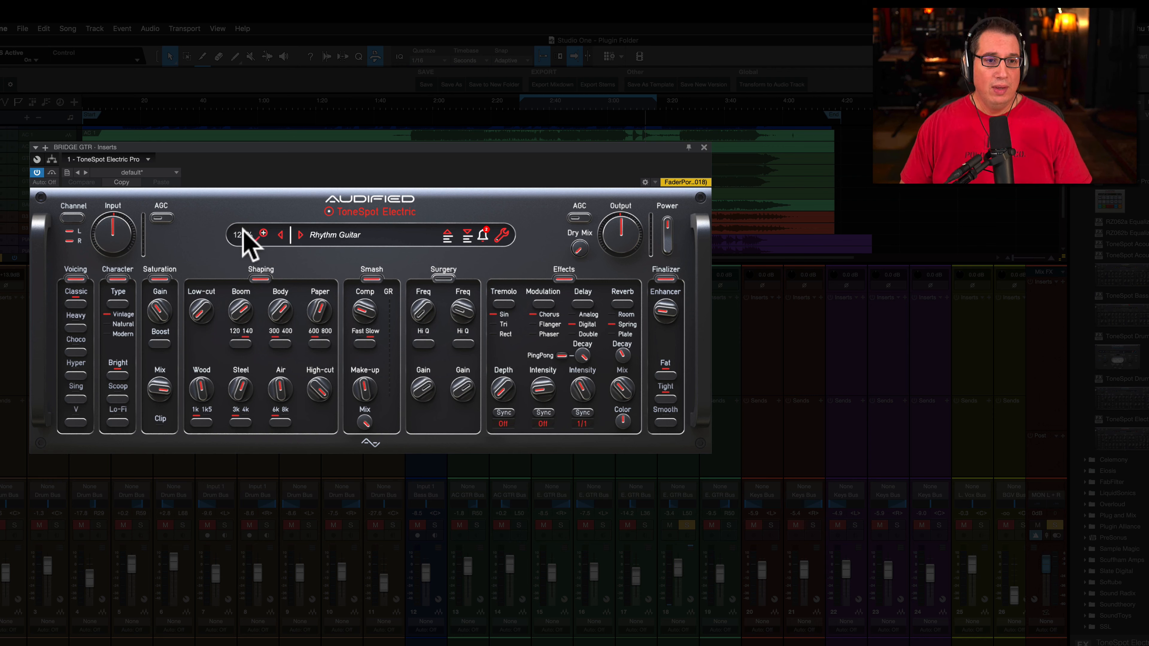
# Try the ToneSpot Electric interface at 75% and 200% size and restore it to 125%
pyautogui.click(263, 234)
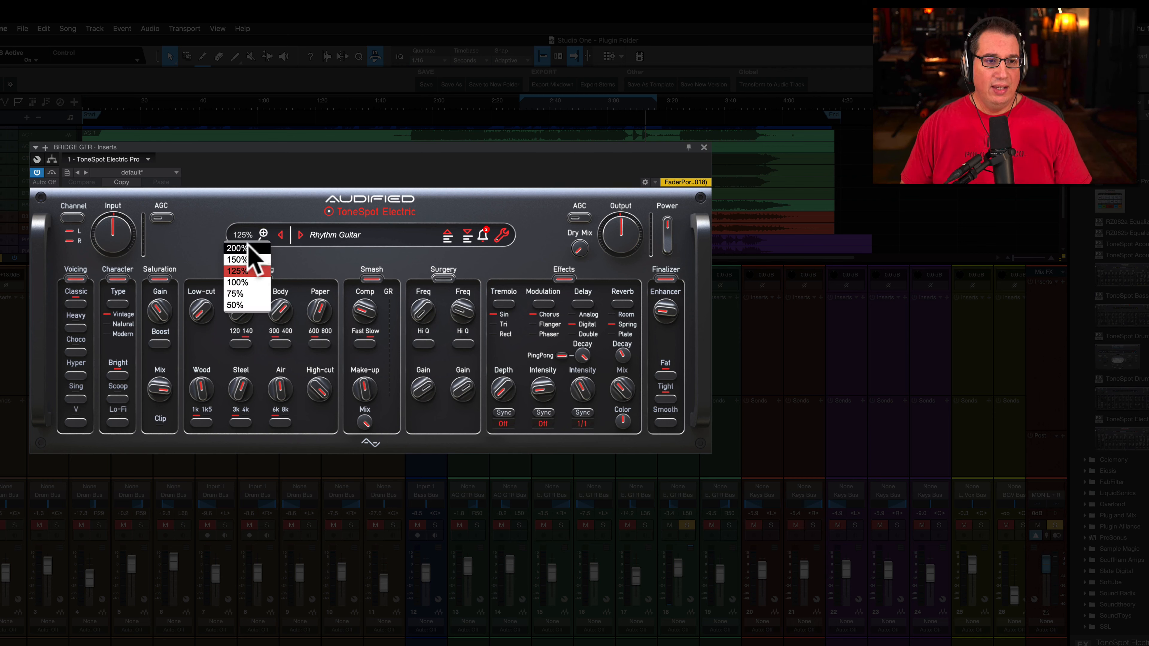
pyautogui.click(241, 288)
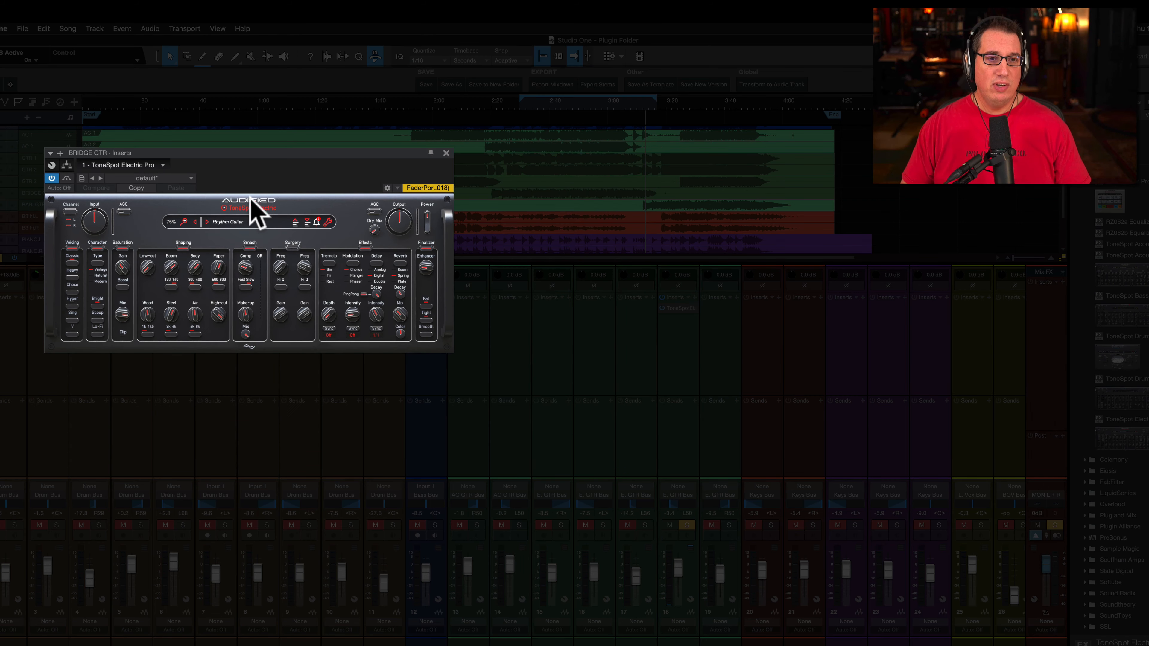
pyautogui.click(184, 221)
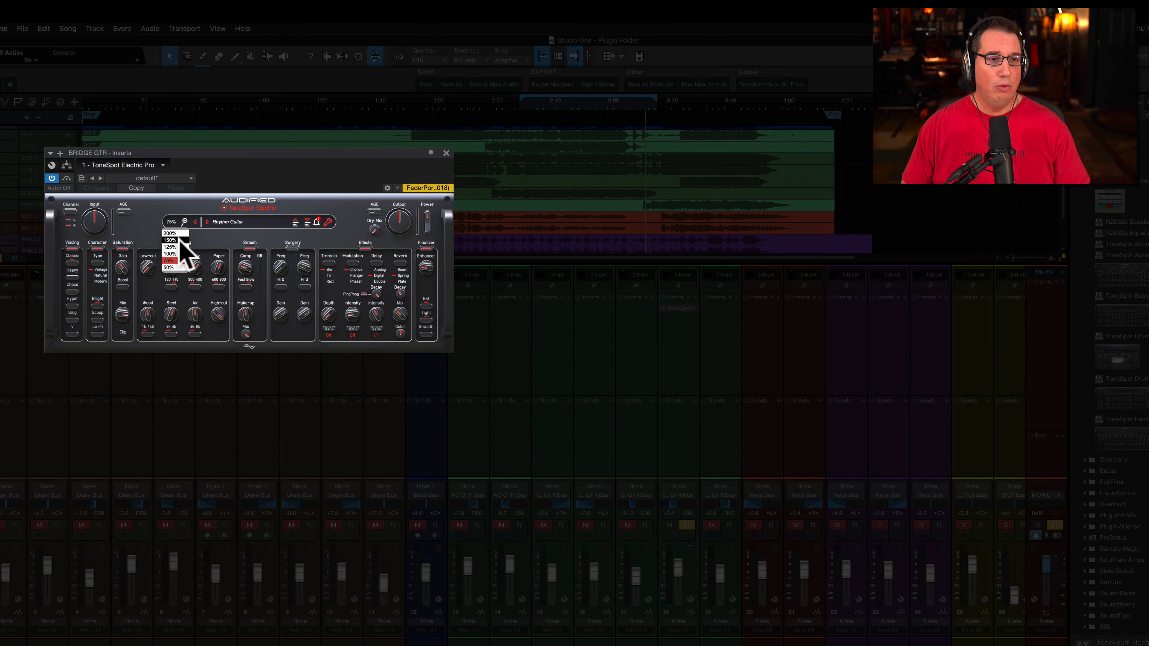
pyautogui.click(170, 233)
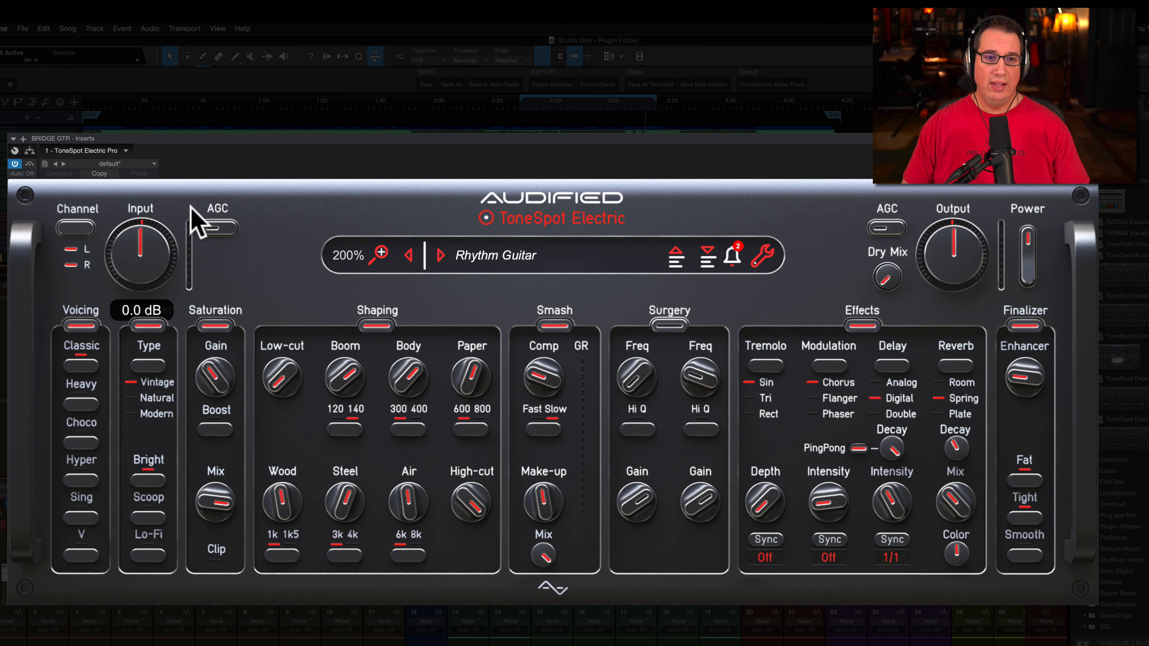
pyautogui.click(379, 258)
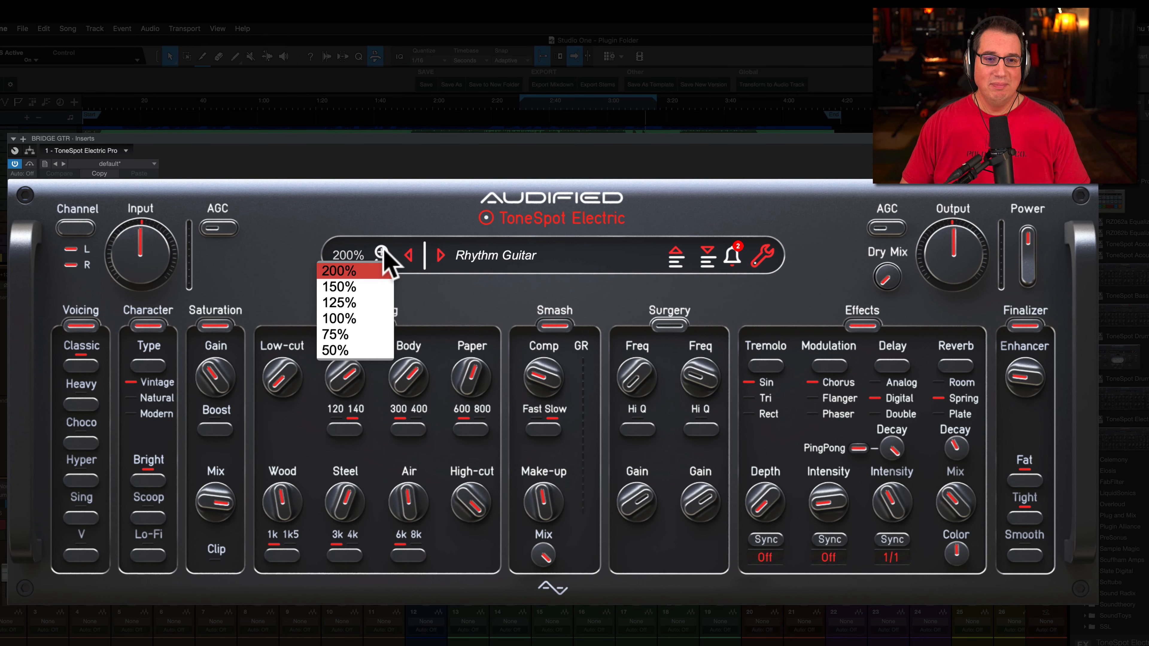
pyautogui.click(360, 299)
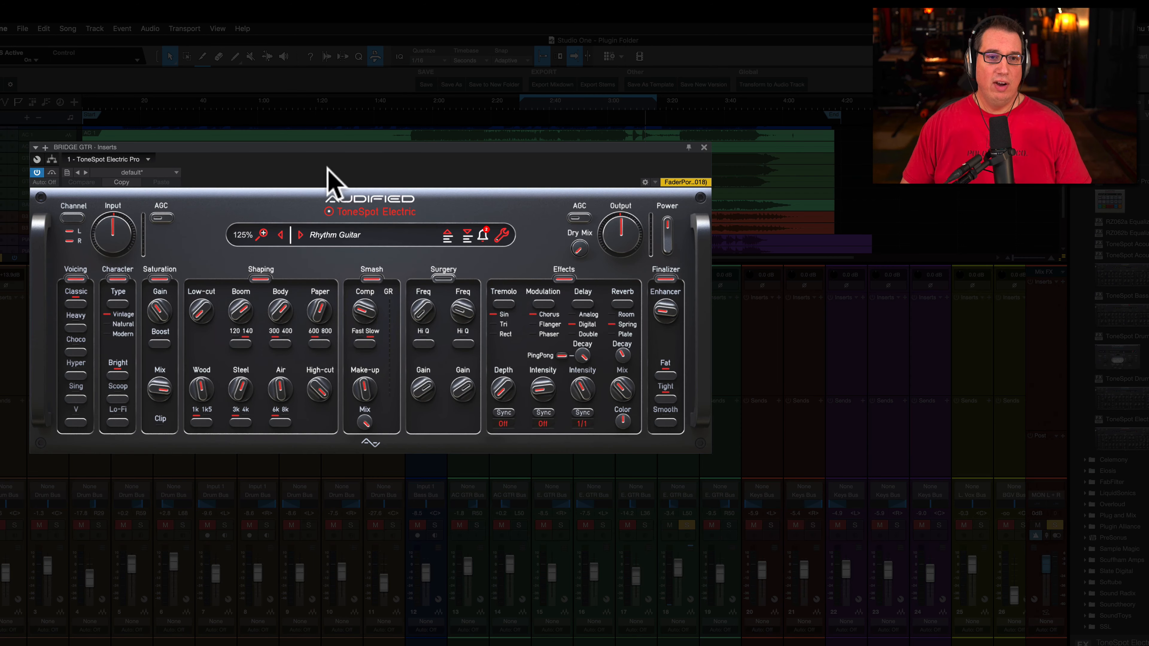
pyautogui.moveTo(322, 148); pyautogui.dragTo(310, 153)
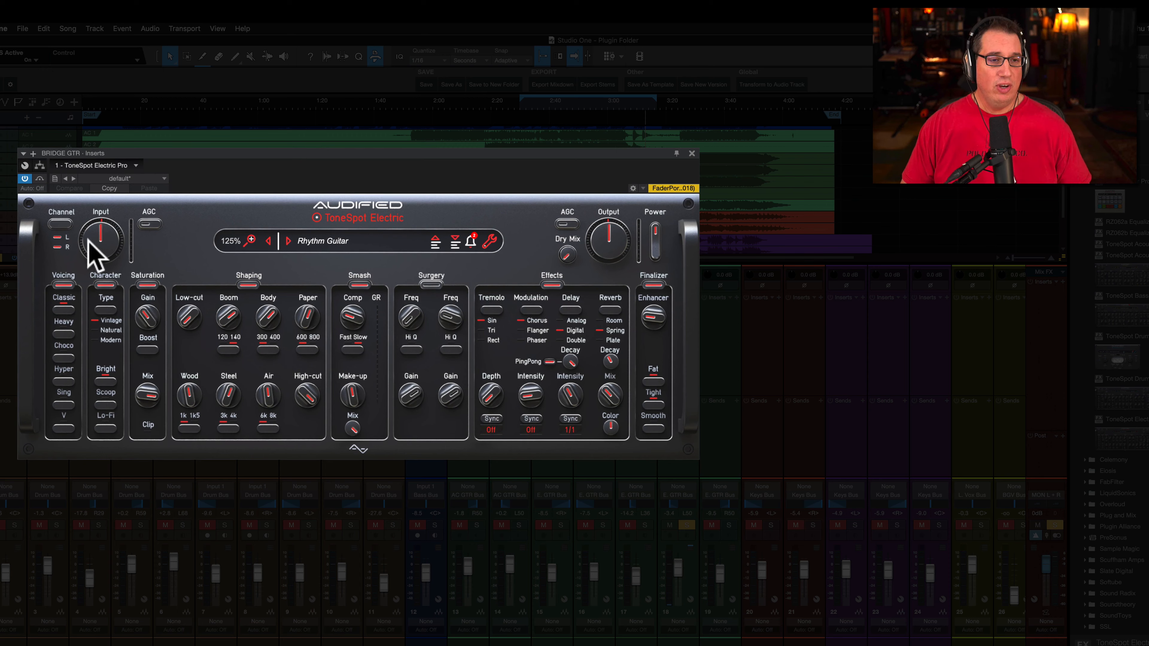
# Lower the Mix amount in the plug-in's Saturation section
pyautogui.moveTo(117, 237)
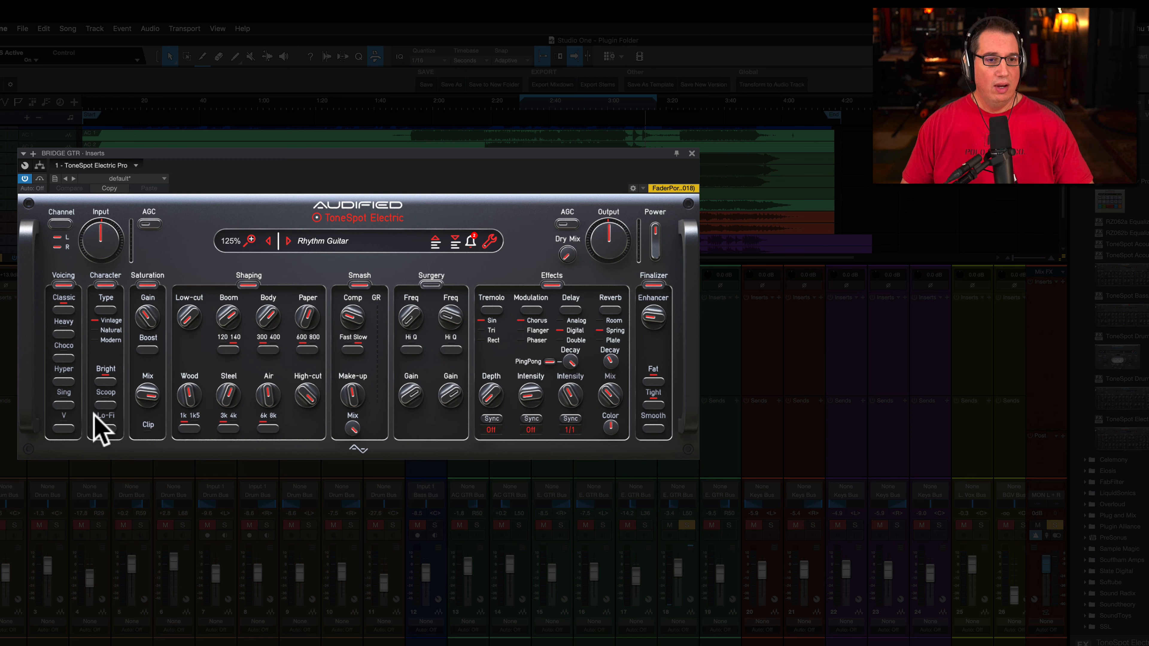
pyautogui.moveTo(149, 321)
pyautogui.moveTo(141, 385); pyautogui.dragTo(133, 410)
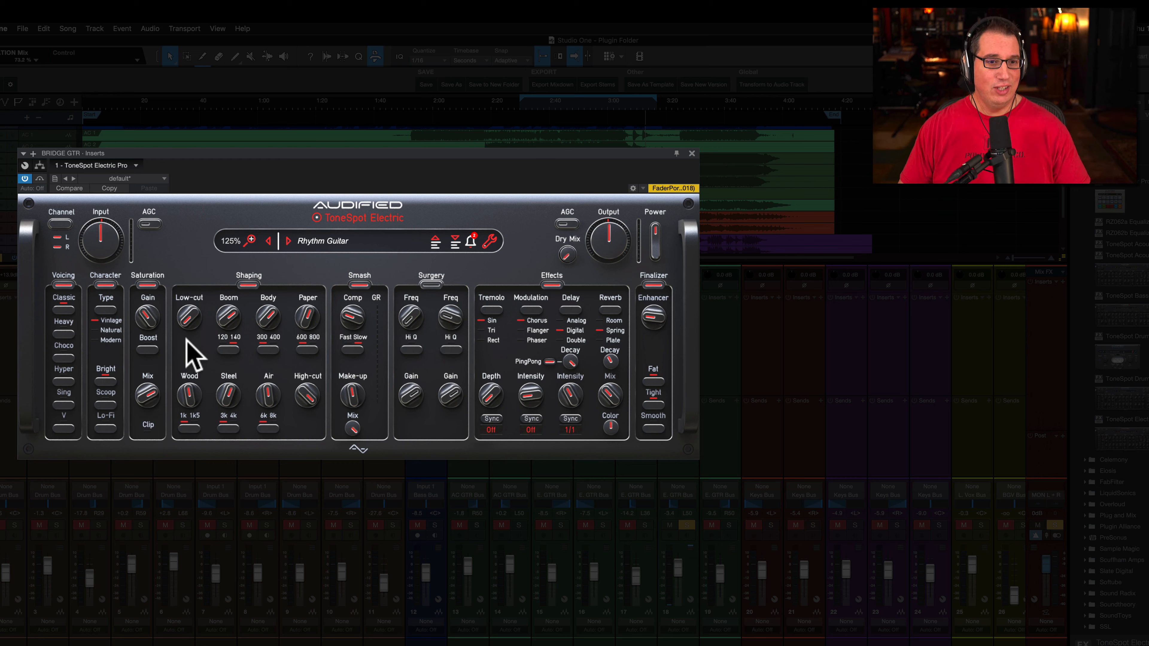
# Try the alternative frequency settings of the Boom, Body, Steel and Air bands in the Shaping section
pyautogui.click(229, 349)
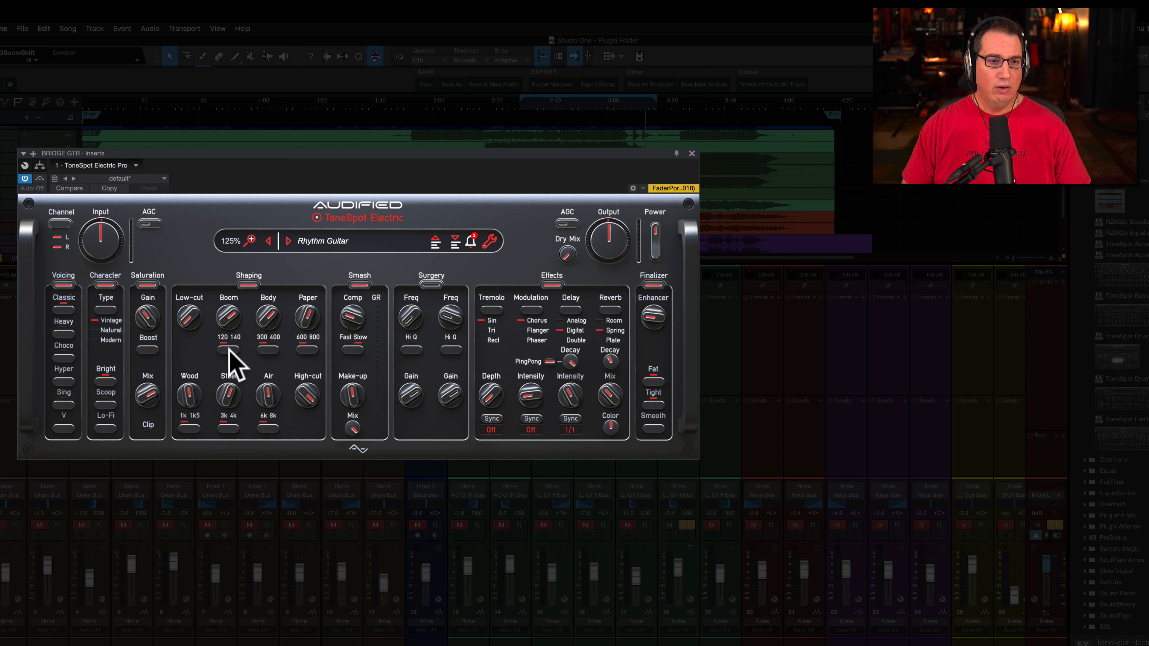
pyautogui.click(265, 348)
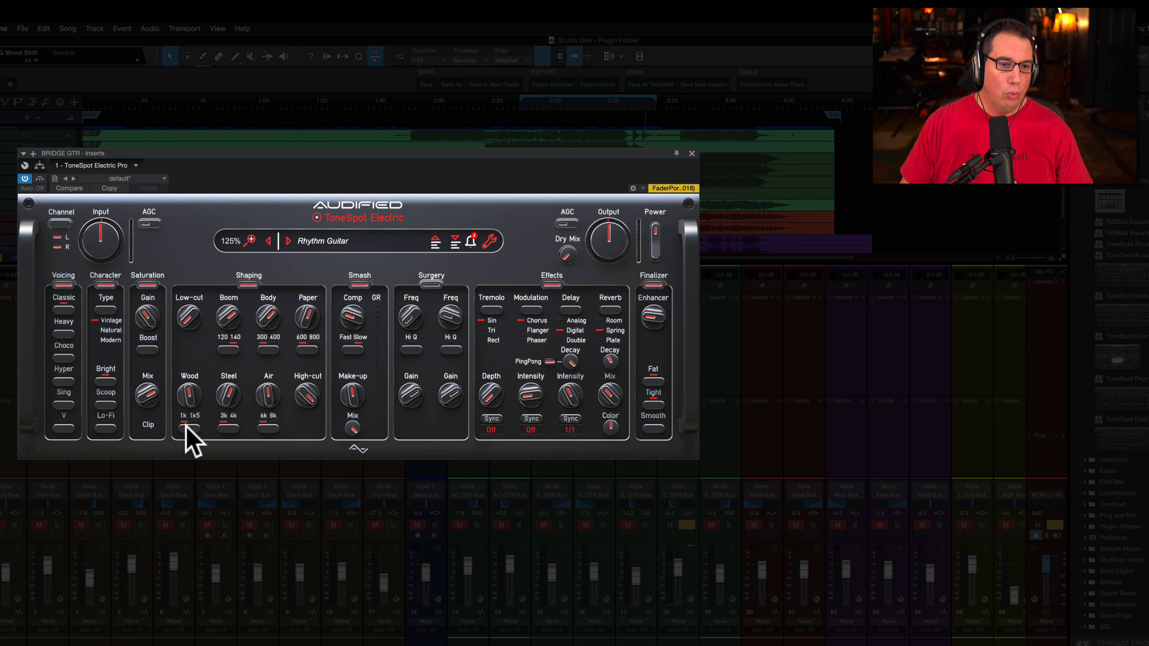
pyautogui.click(228, 426)
pyautogui.click(267, 428)
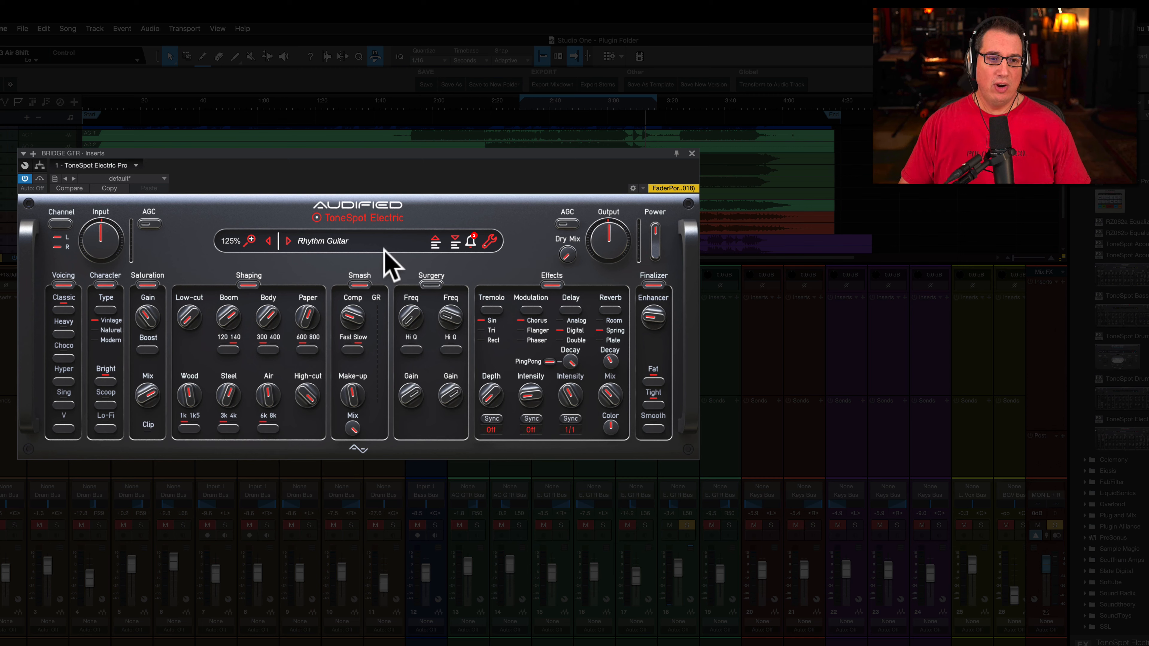
# Try the Mix control of the Smash compressor and switch the Surgery section back off
pyautogui.moveTo(356, 309)
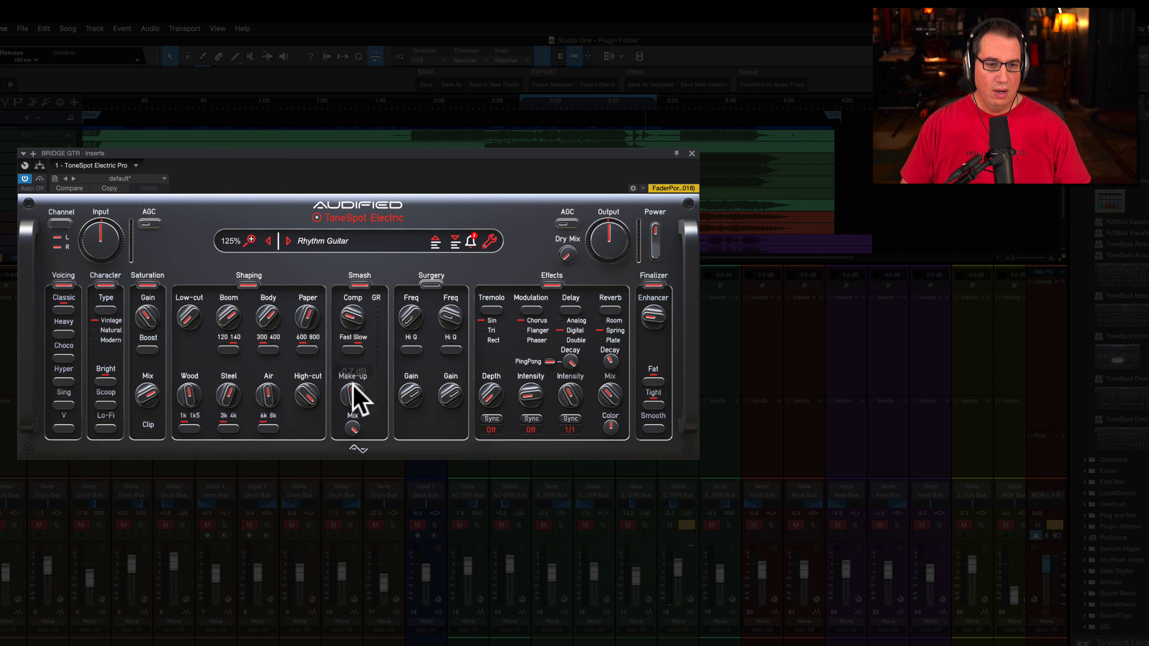
pyautogui.moveTo(353, 428)
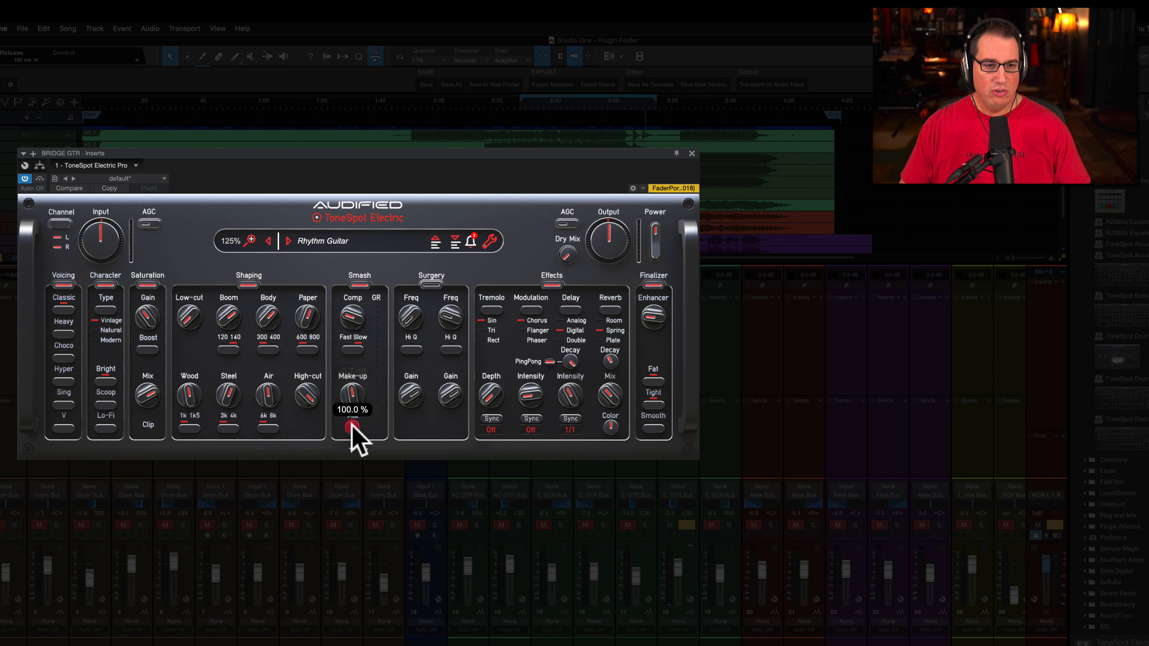
pyautogui.moveTo(351, 429); pyautogui.dragTo(342, 397)
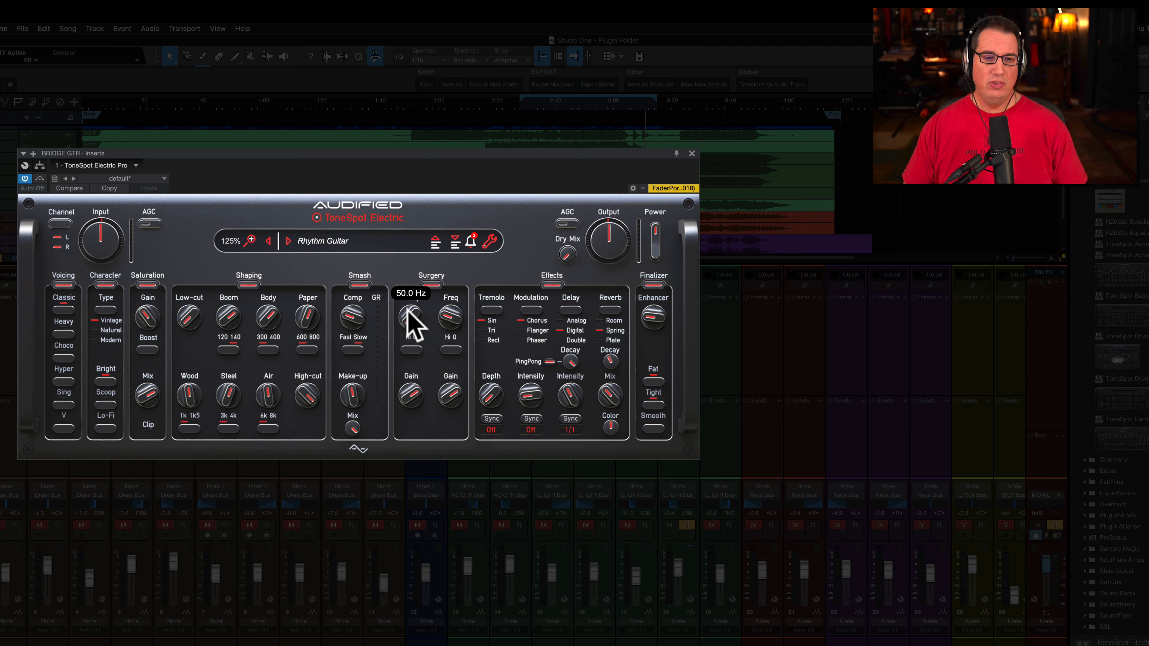
pyautogui.click(431, 284)
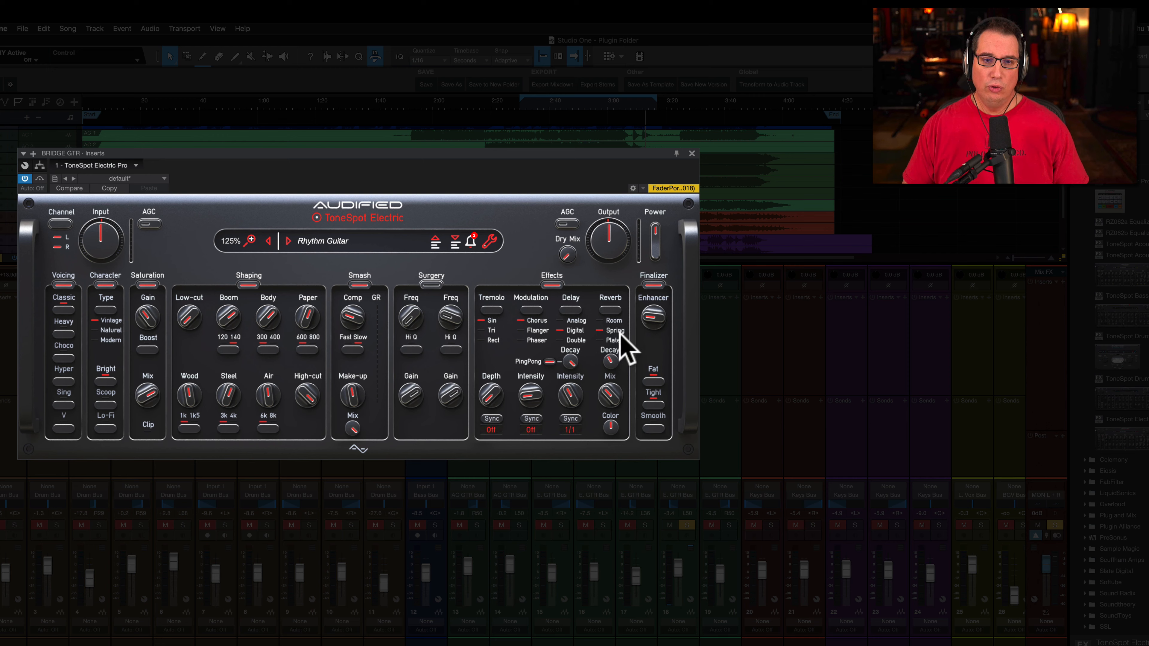
# Check the delay decay, tremolo depth and reverb mix values in the Effects section
pyautogui.moveTo(572, 361)
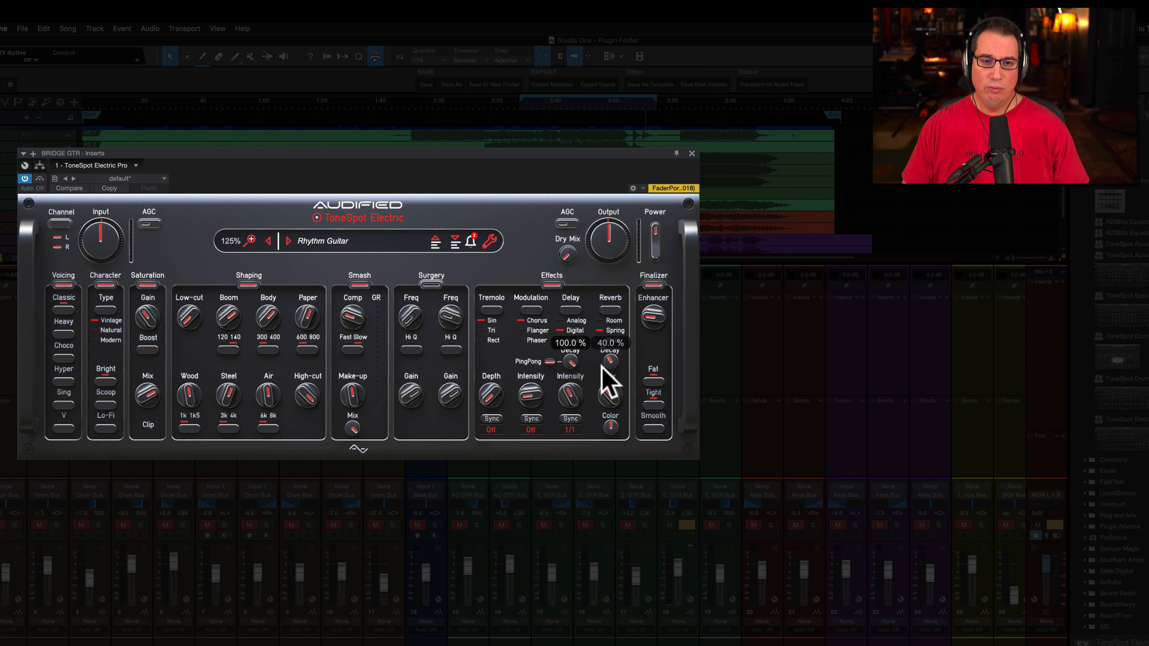
pyautogui.moveTo(488, 402)
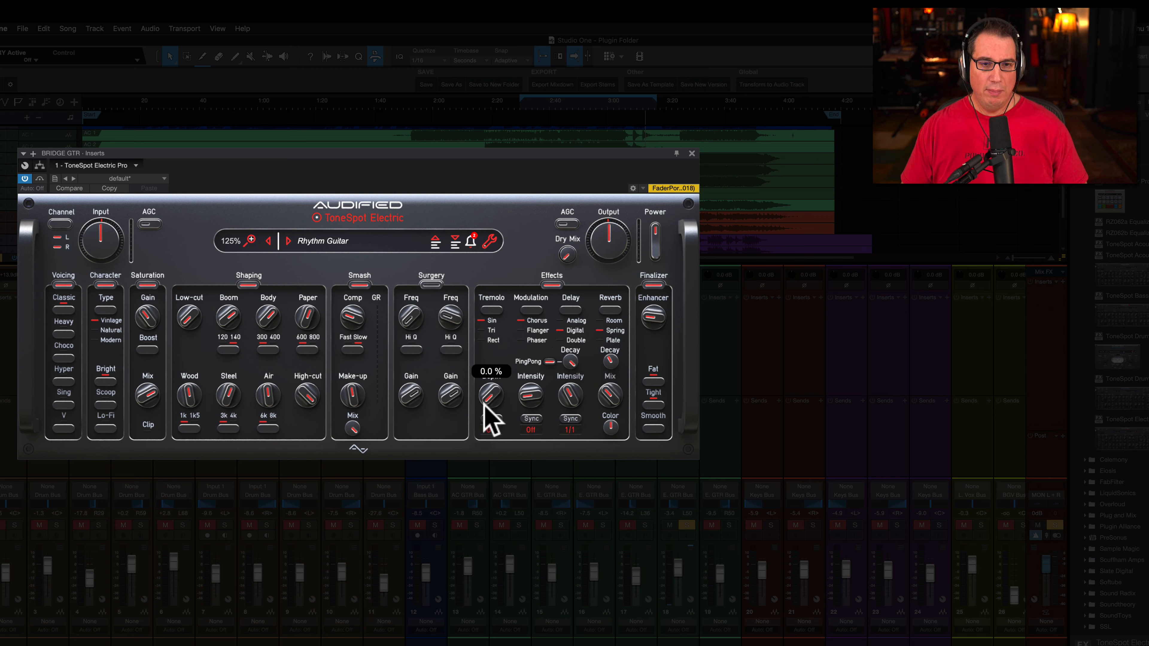
pyautogui.moveTo(606, 390)
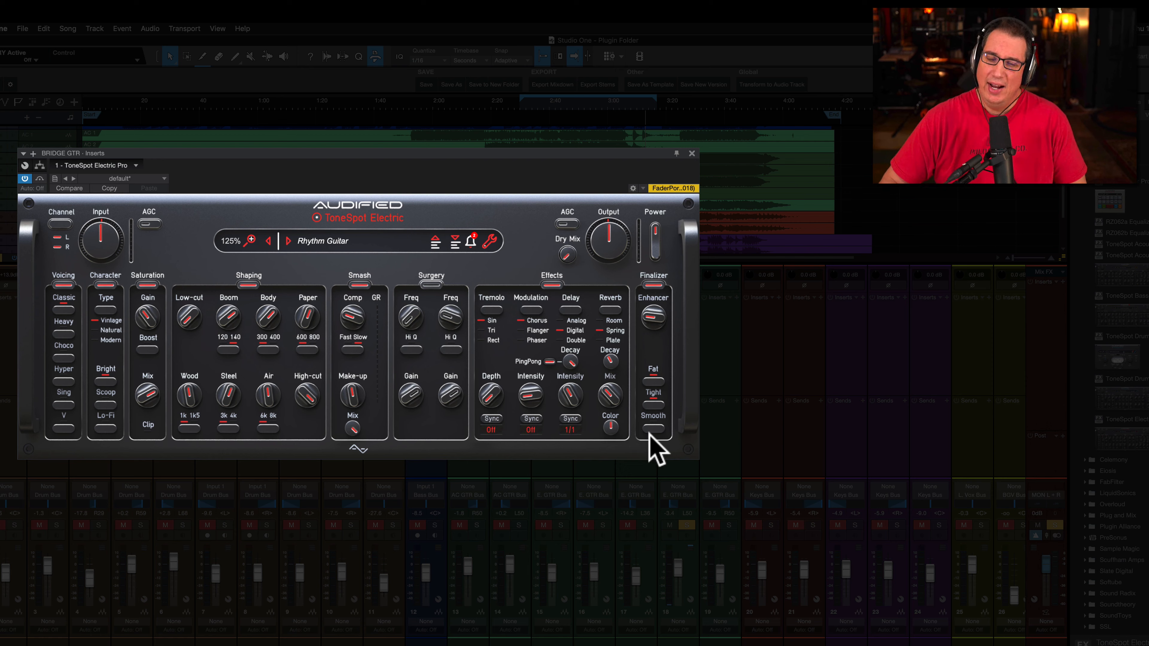
# Try toggling the Finalizer's Fat and Smooth options and the plug-in's power
pyautogui.click(655, 381)
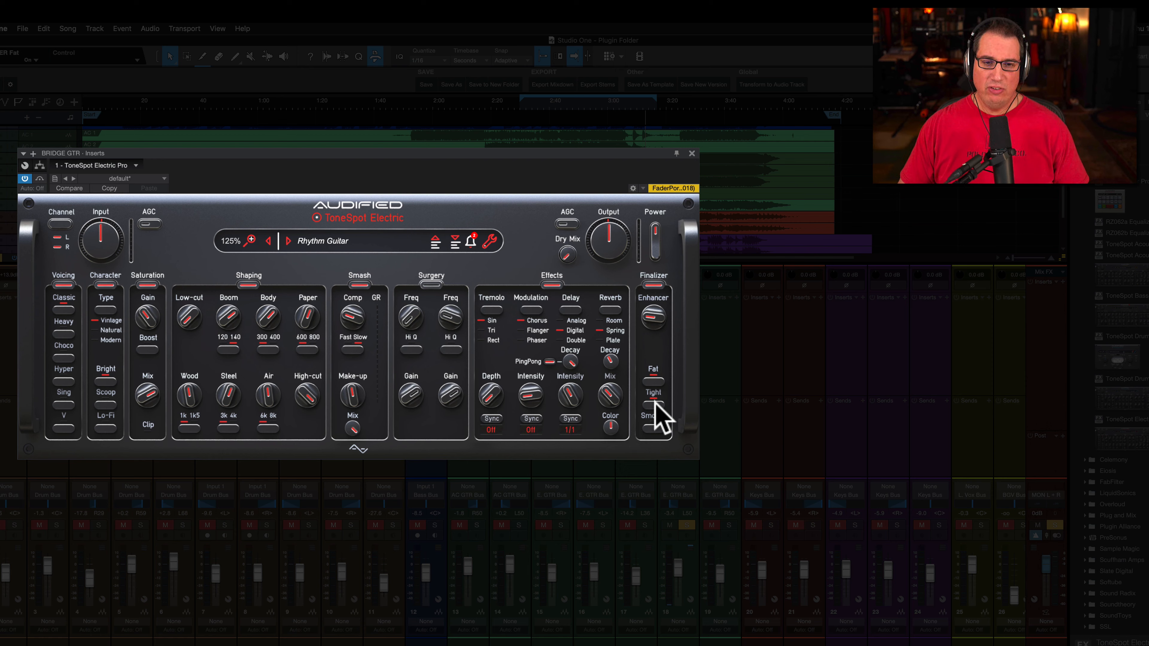
pyautogui.click(655, 428)
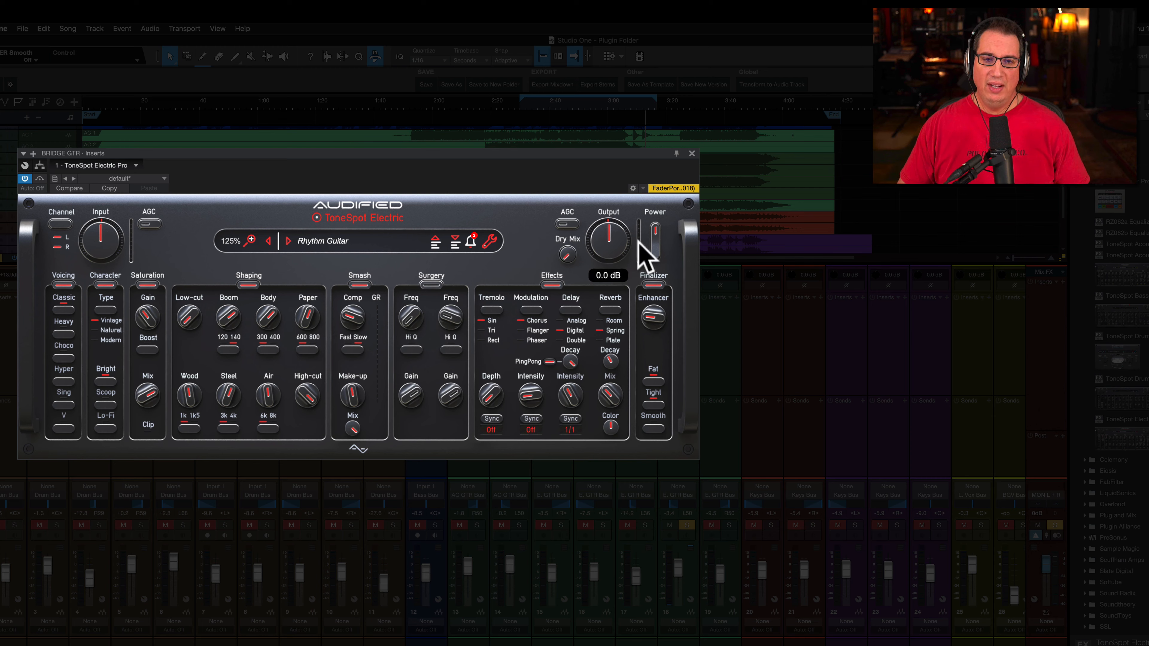
pyautogui.click(654, 244)
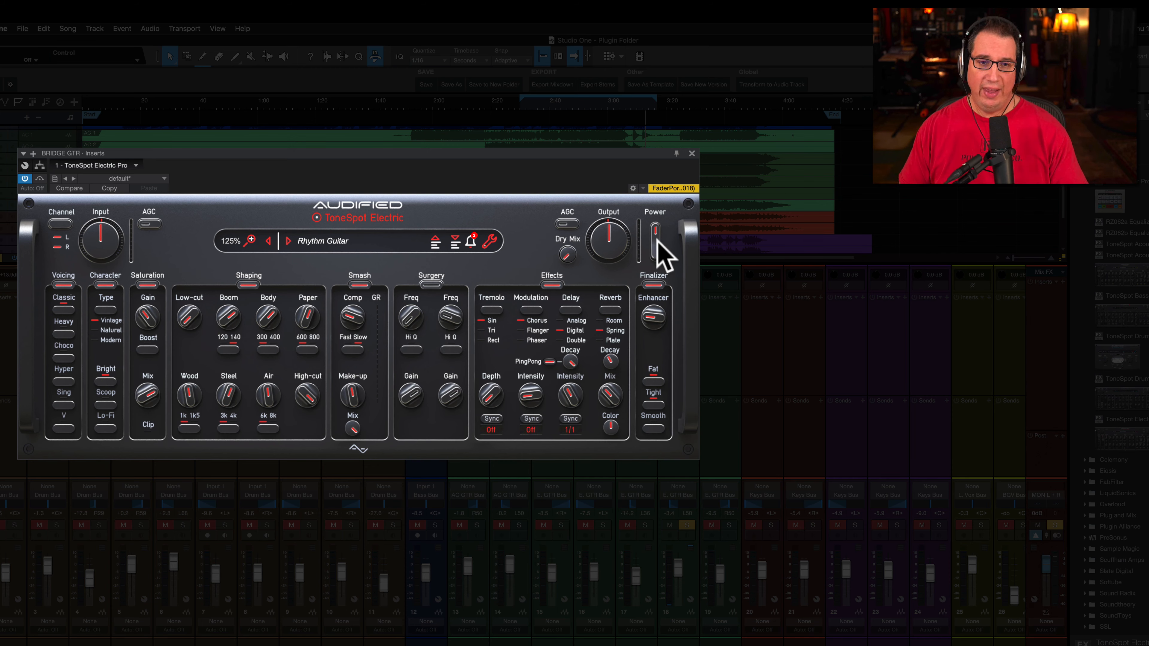
# Look through the plug-in's settings options and its factory presets, including the Neutral category, without loading one
pyautogui.click(490, 241)
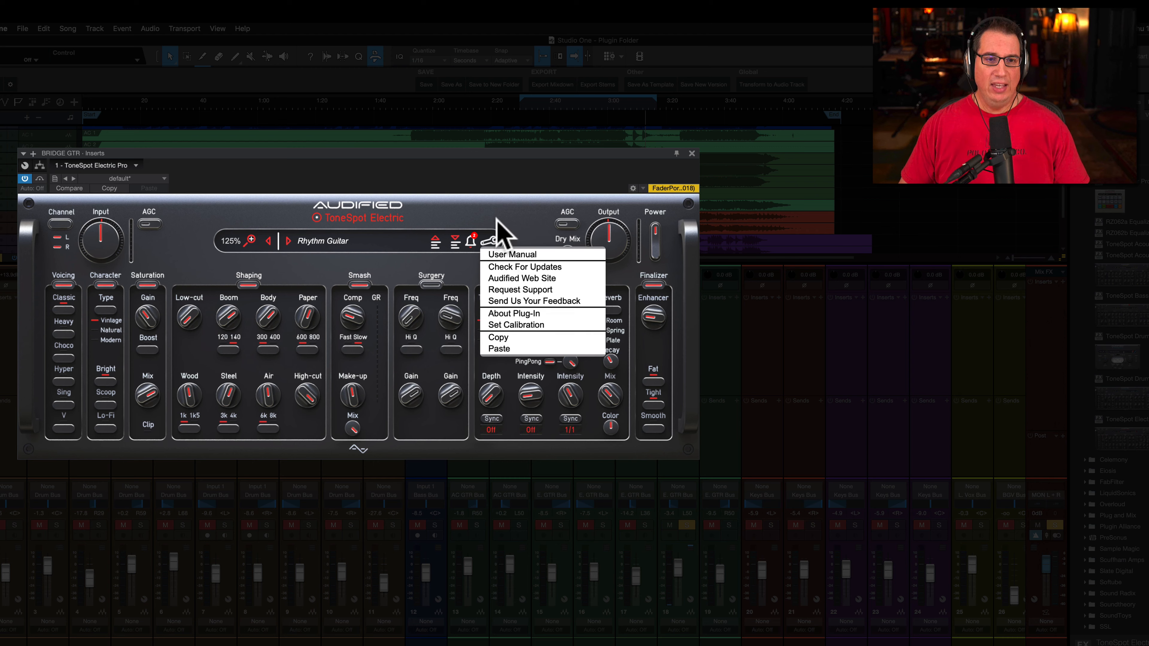
pyautogui.click(493, 241)
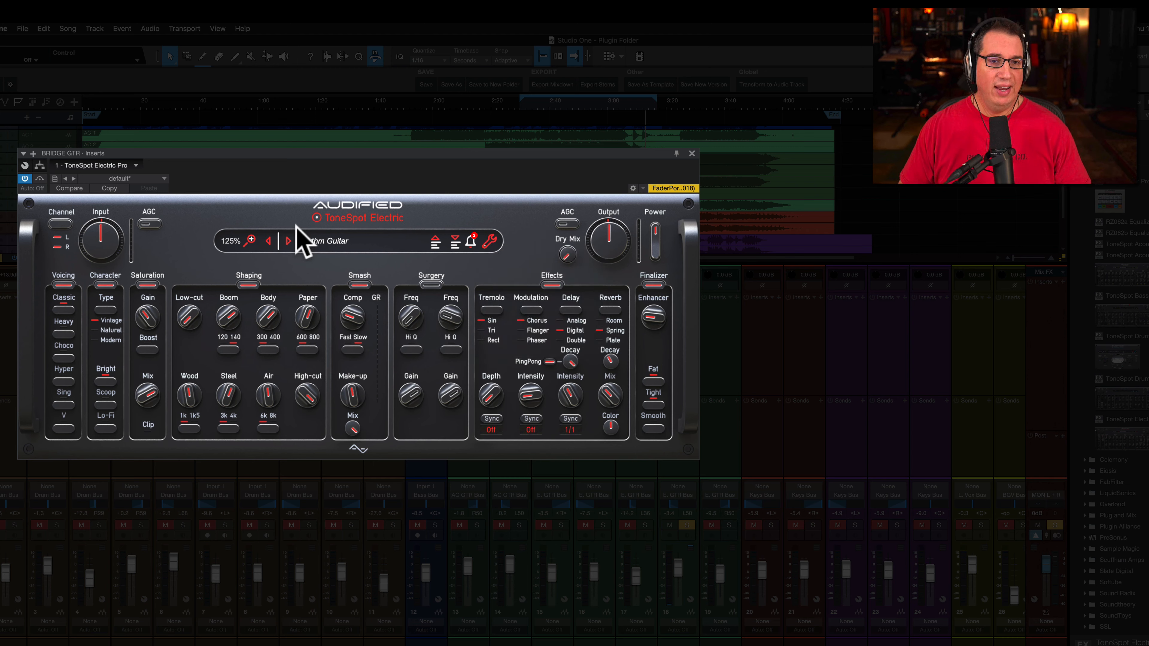
pyautogui.click(300, 237)
pyautogui.moveTo(330, 269)
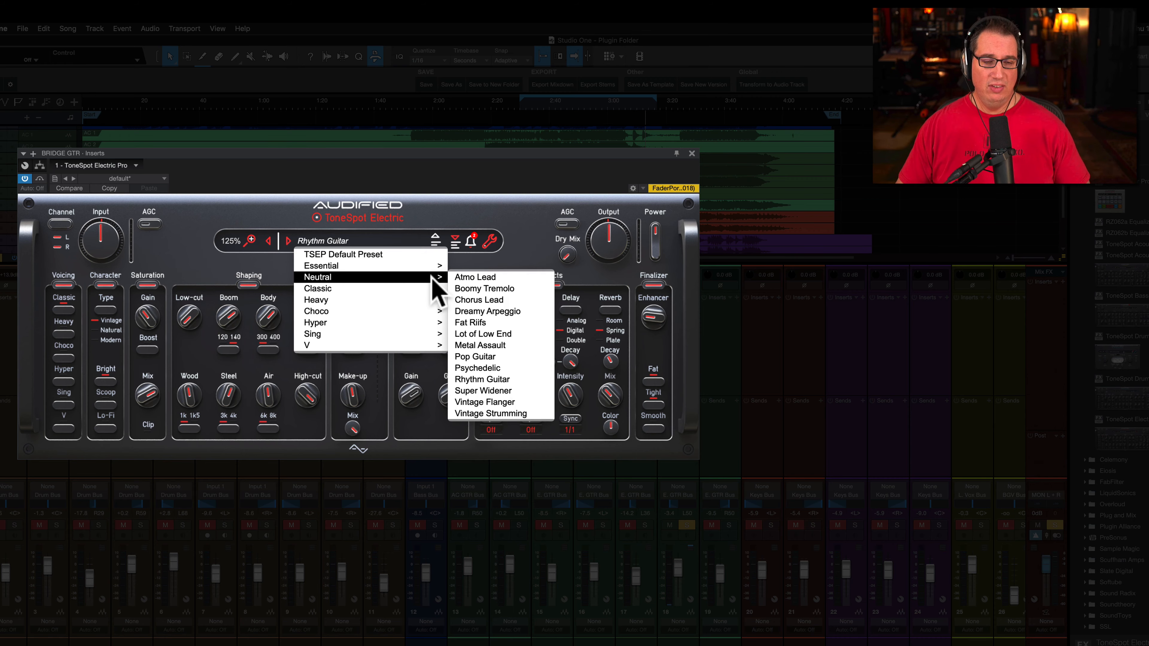
pyautogui.click(474, 156)
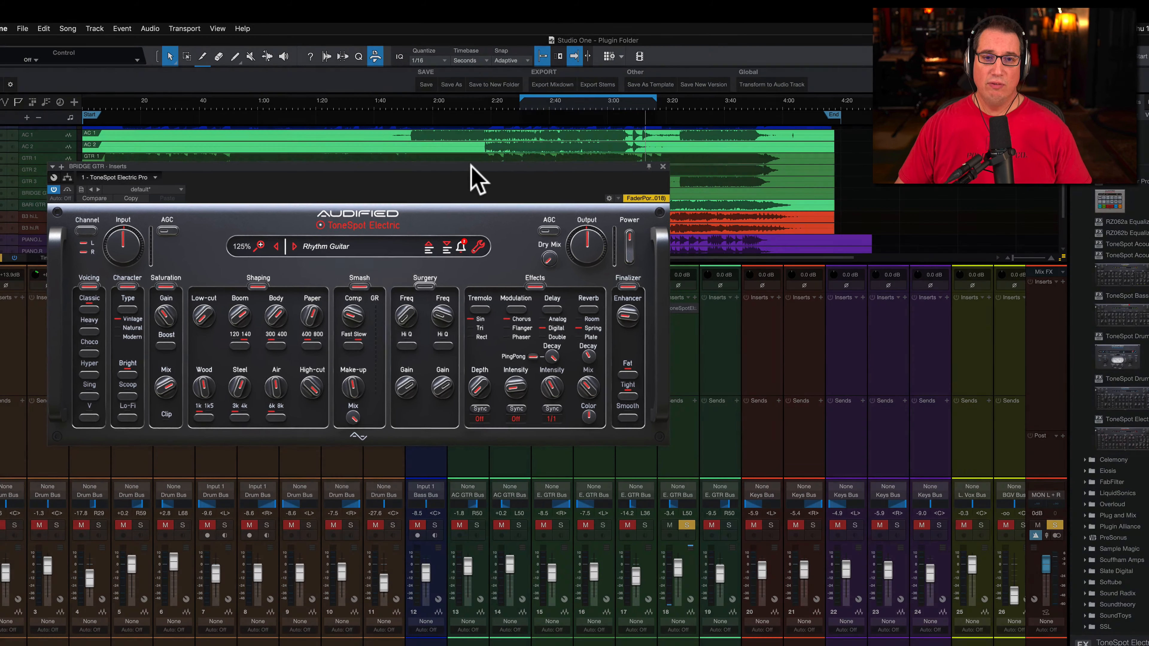
# Close the ToneSpot Electric window and place the playback cursor just after the loop start, near 2:30
pyautogui.moveTo(476, 172); pyautogui.dragTo(410, 180)
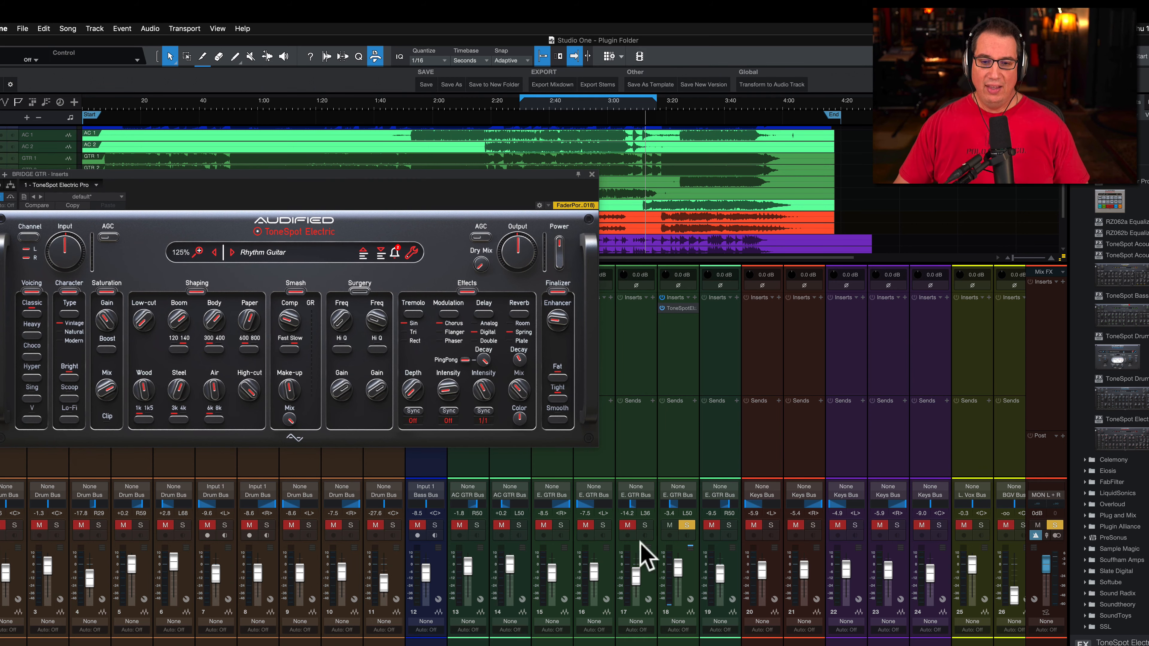
pyautogui.click(591, 174)
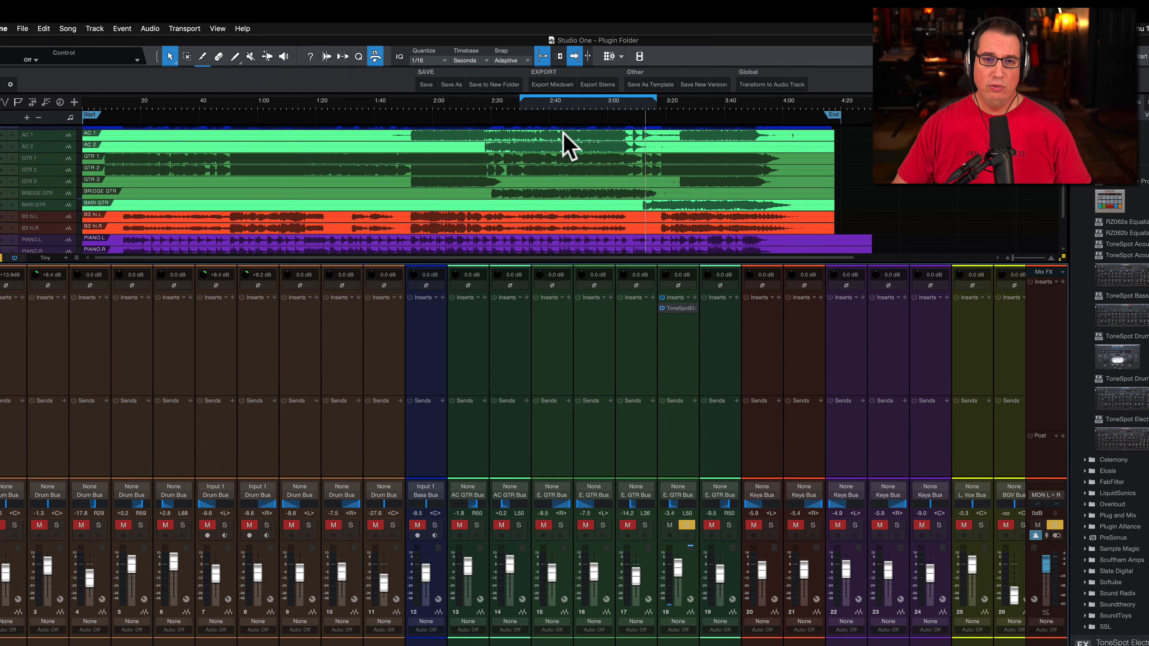
pyautogui.click(530, 104)
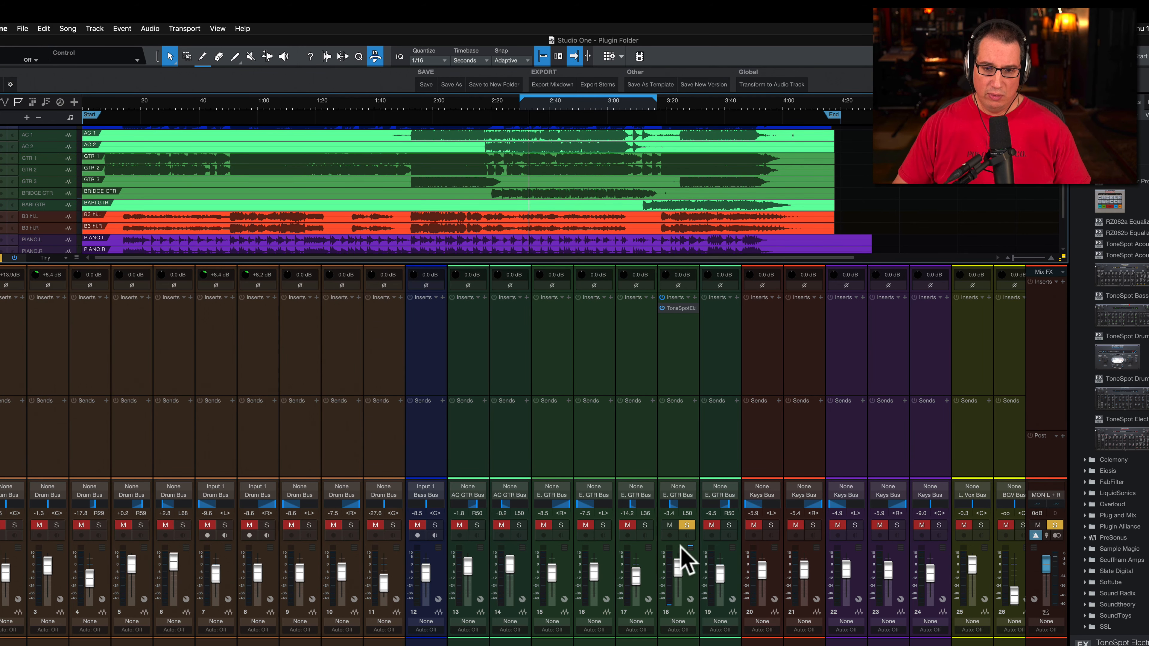
# Reset the bridge guitar channel's volume to 0 dB and centre its pan while playing from the loop start
pyautogui.keyDown('alt'); pyautogui.click(678, 572); pyautogui.keyUp('alt')
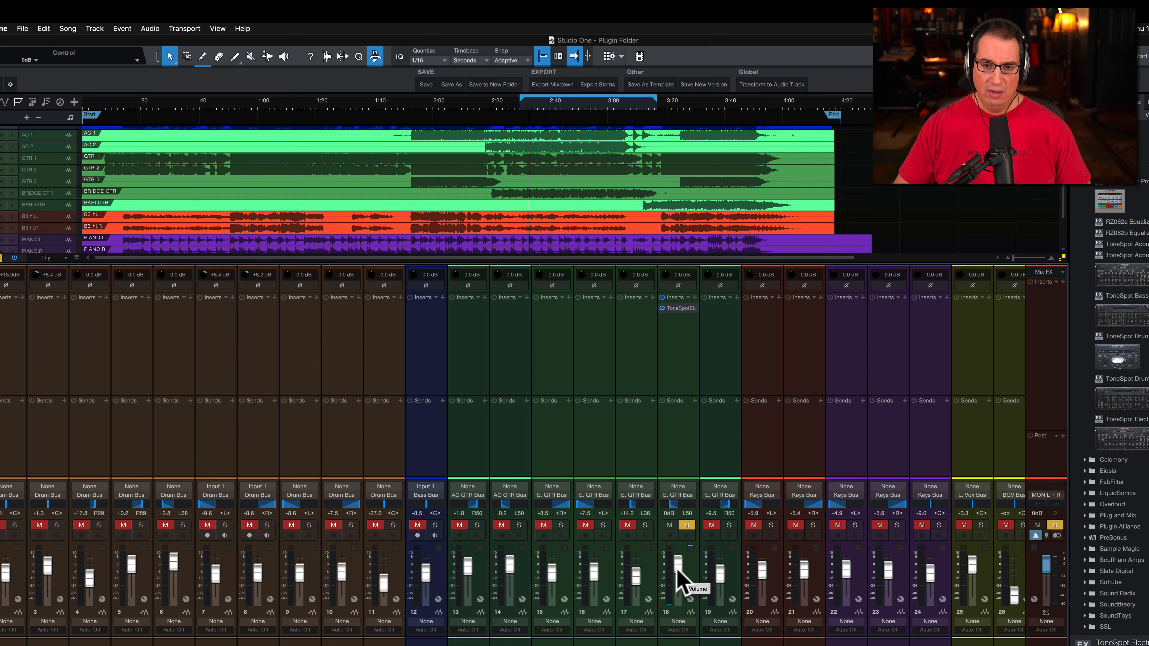
pyautogui.click(522, 107)
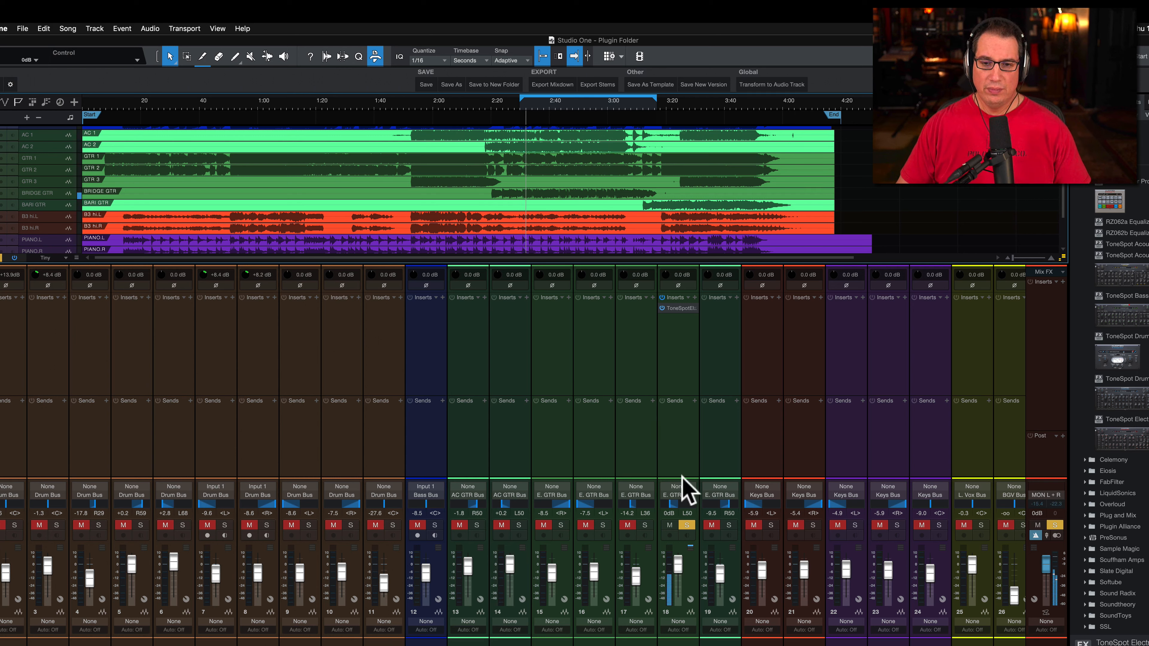
pyautogui.click(684, 513)
pyautogui.write('c')
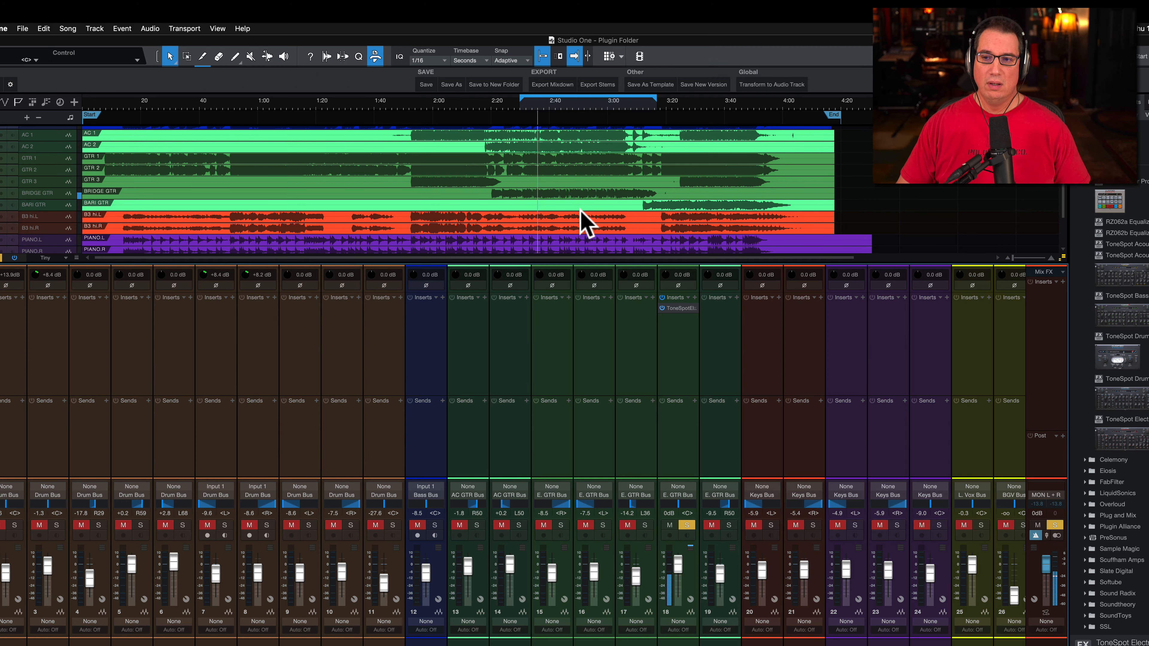
# Reopen ToneSpot Electric on the bridge guitar channel and compare the sound with the plug-in's power off and on, repositioning its window
pyautogui.click(679, 309)
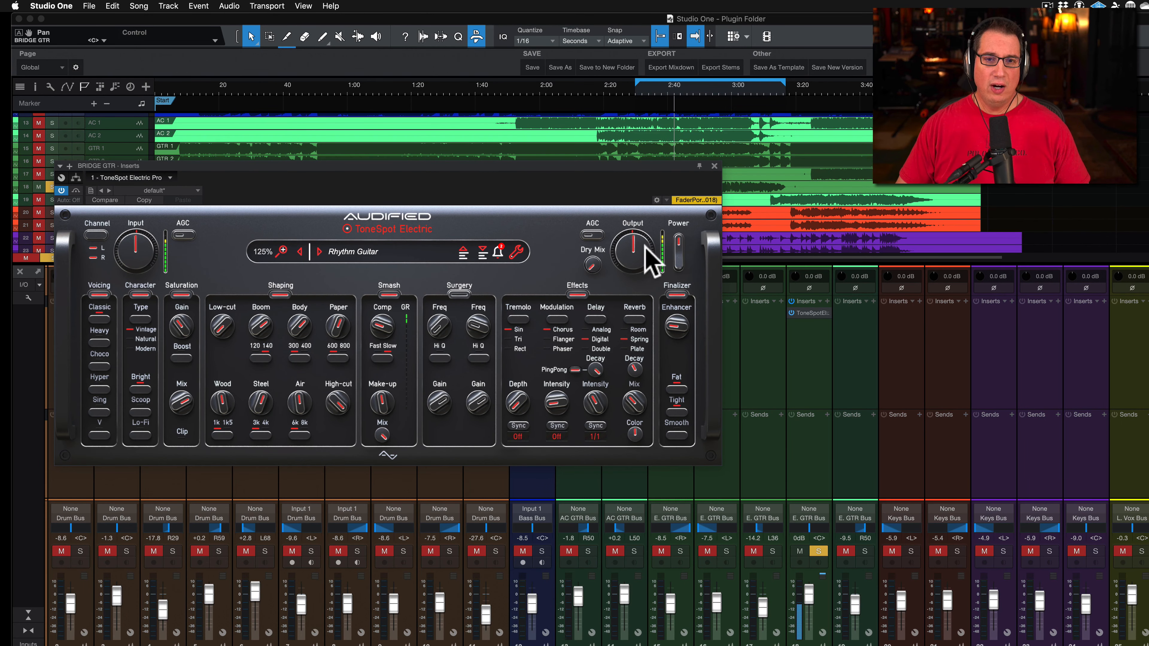
pyautogui.click(679, 249)
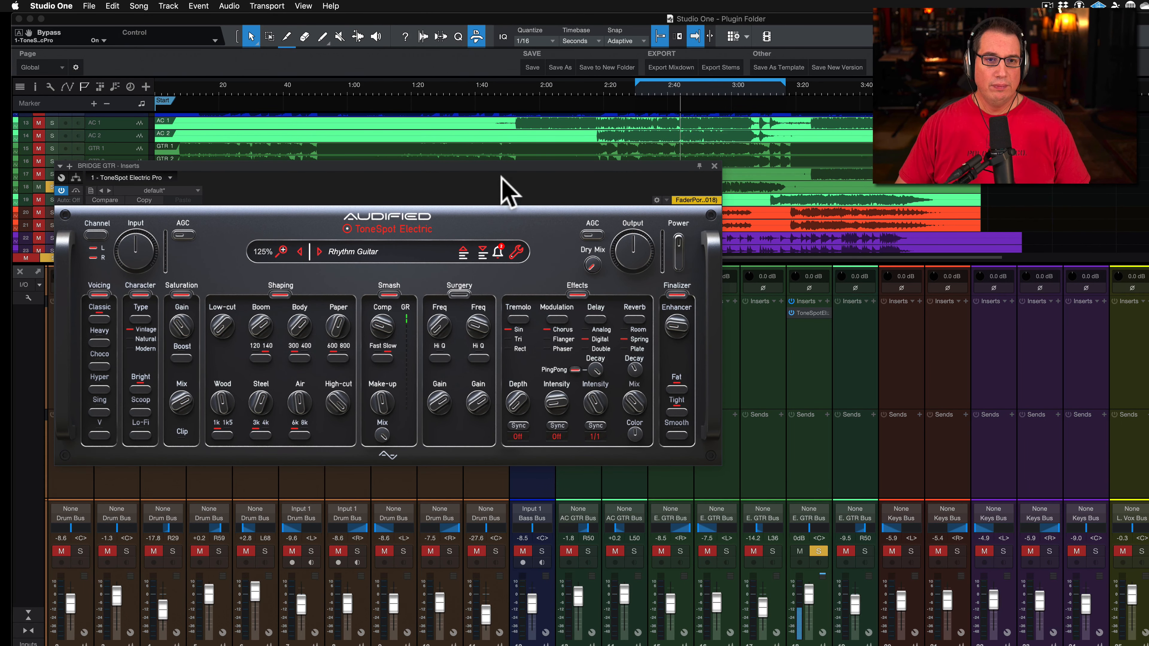
pyautogui.moveTo(497, 161); pyautogui.dragTo(491, 185)
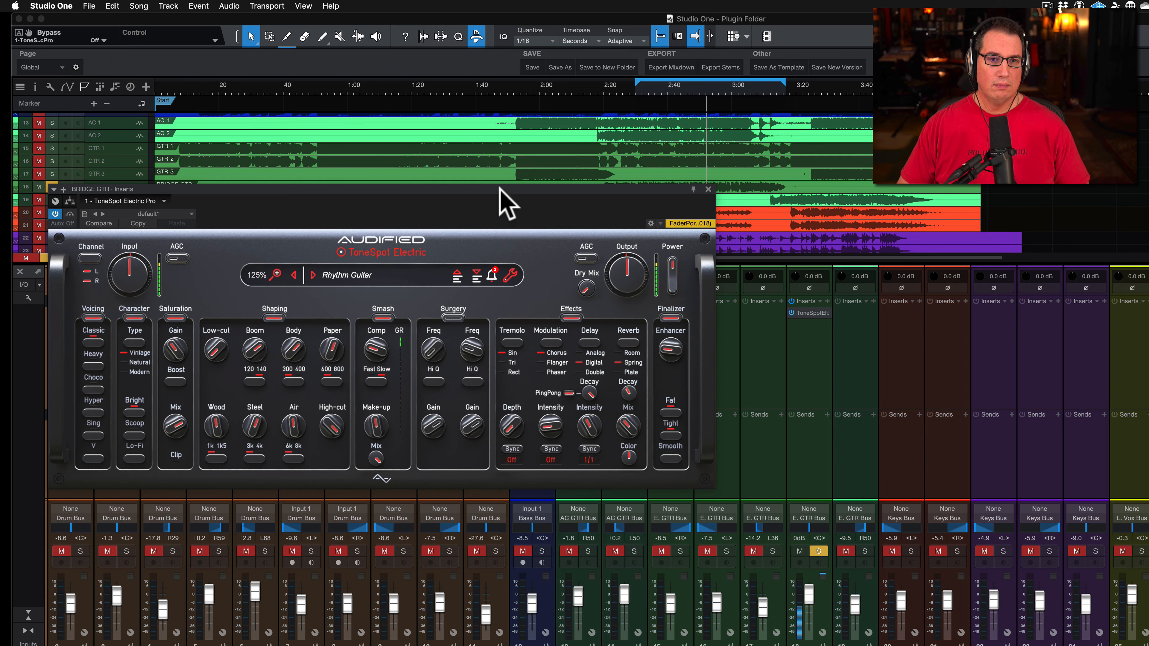
pyautogui.moveTo(503, 192); pyautogui.dragTo(508, 173)
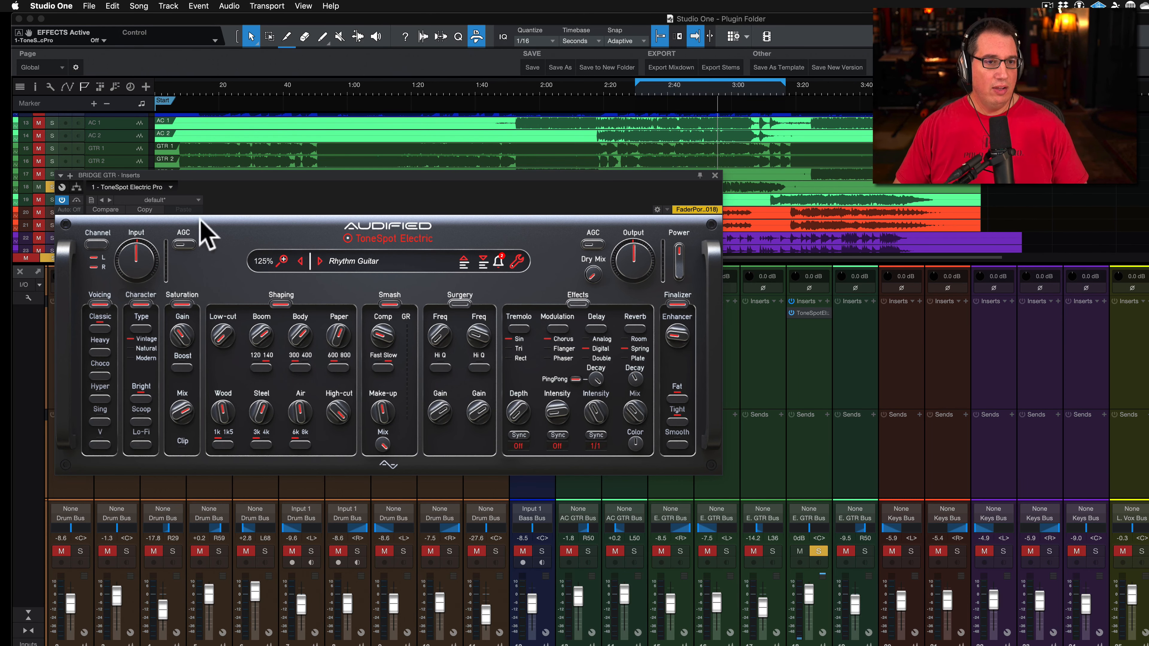
pyautogui.moveTo(240, 175); pyautogui.dragTo(251, 176)
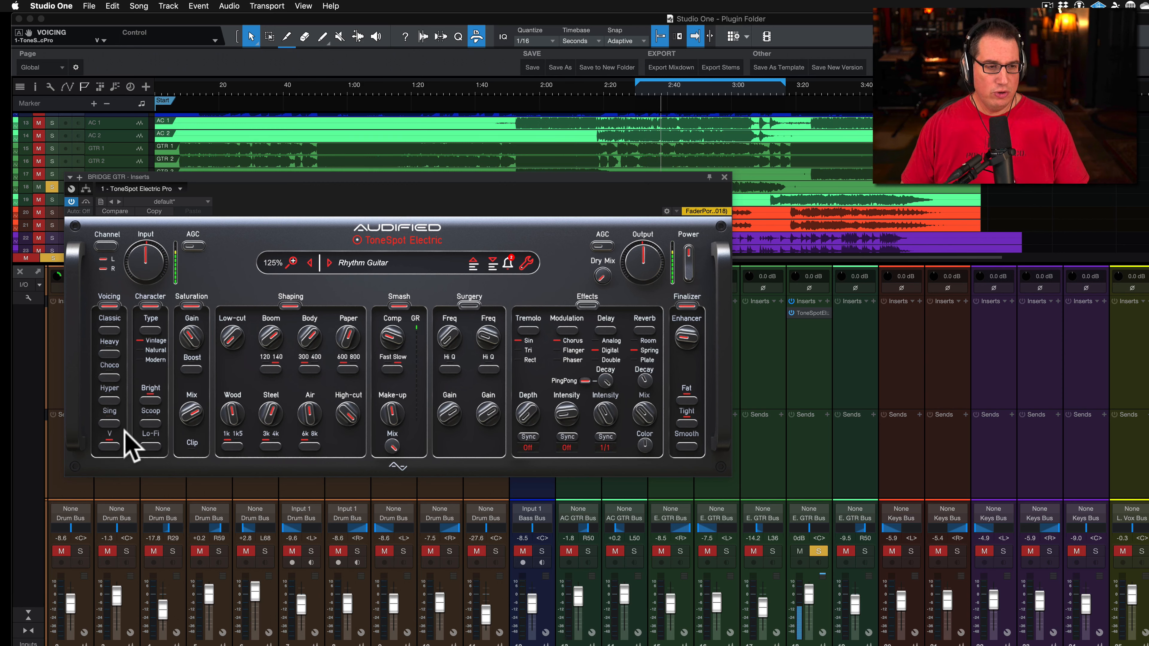
# Set the Voicing to Classic and audition the Character types plus Scoop and Lo-Fi during playback, settling on Natural with Bright on
pyautogui.click(109, 330)
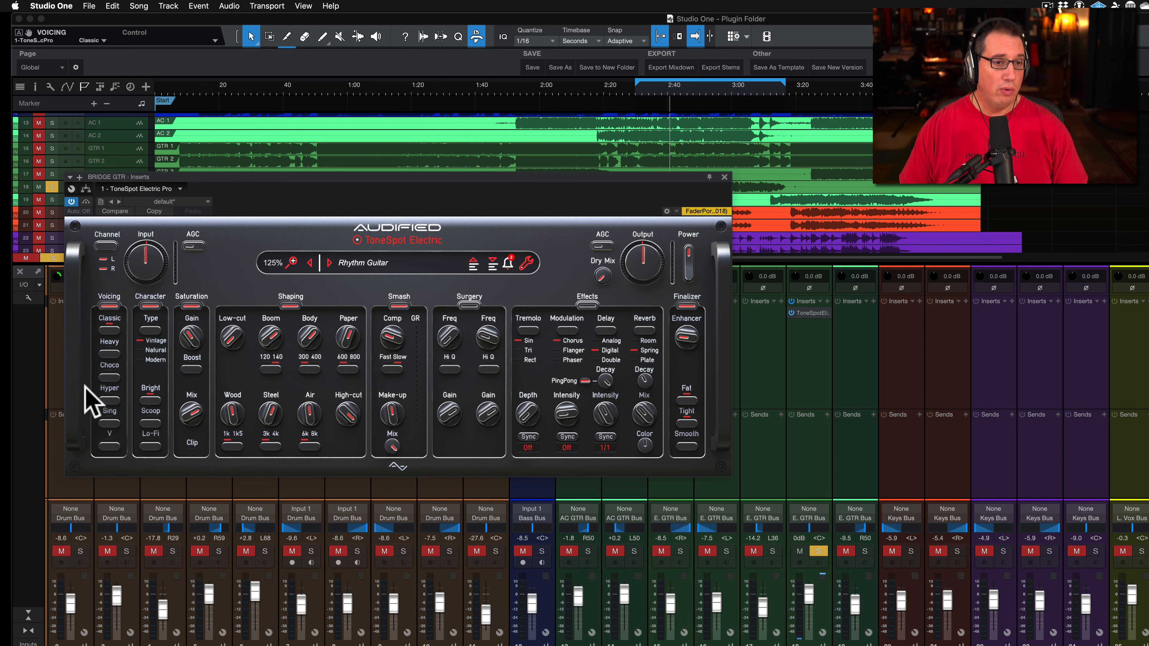
pyautogui.press('space')
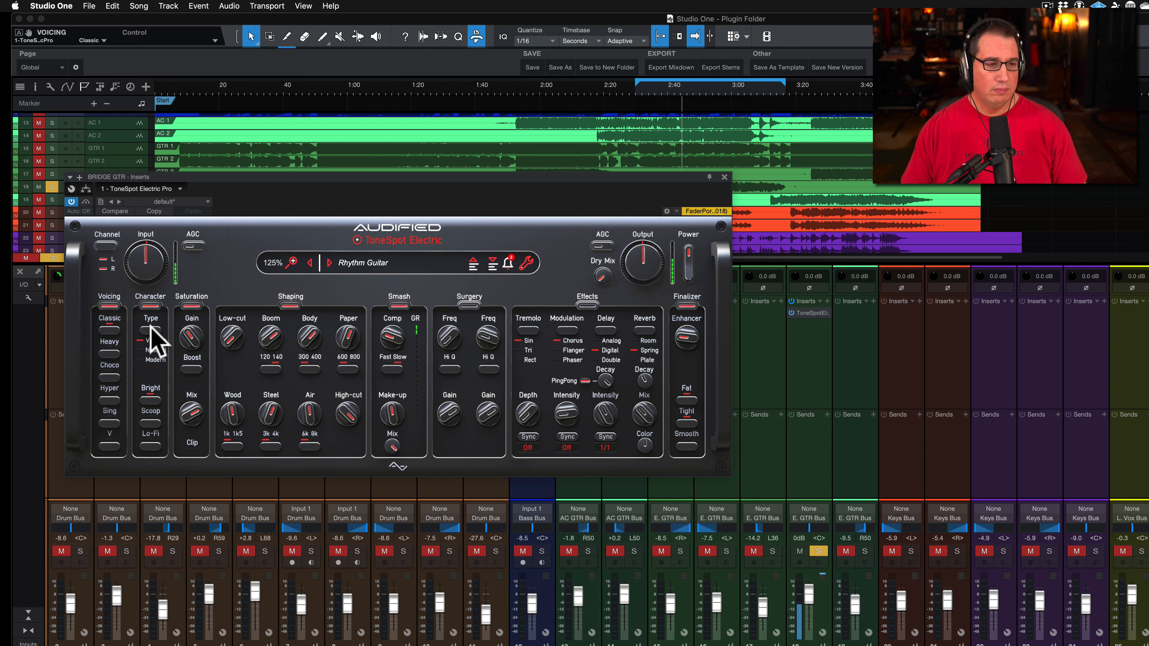
pyautogui.click(151, 328)
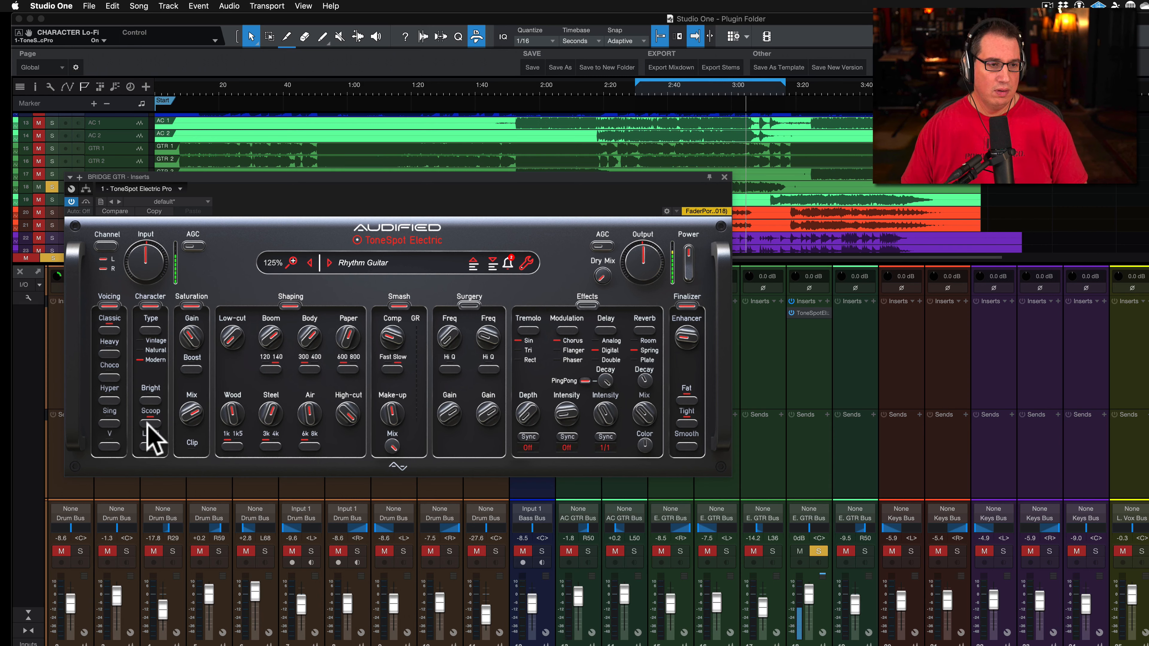
pyautogui.click(150, 446)
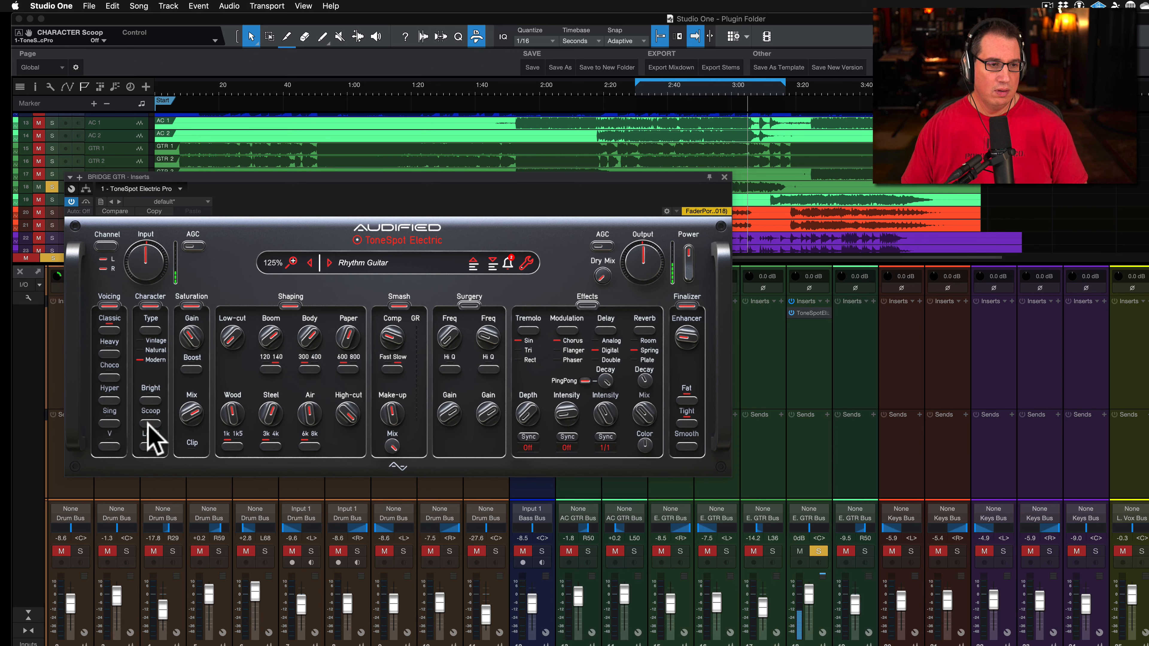
pyautogui.click(149, 401)
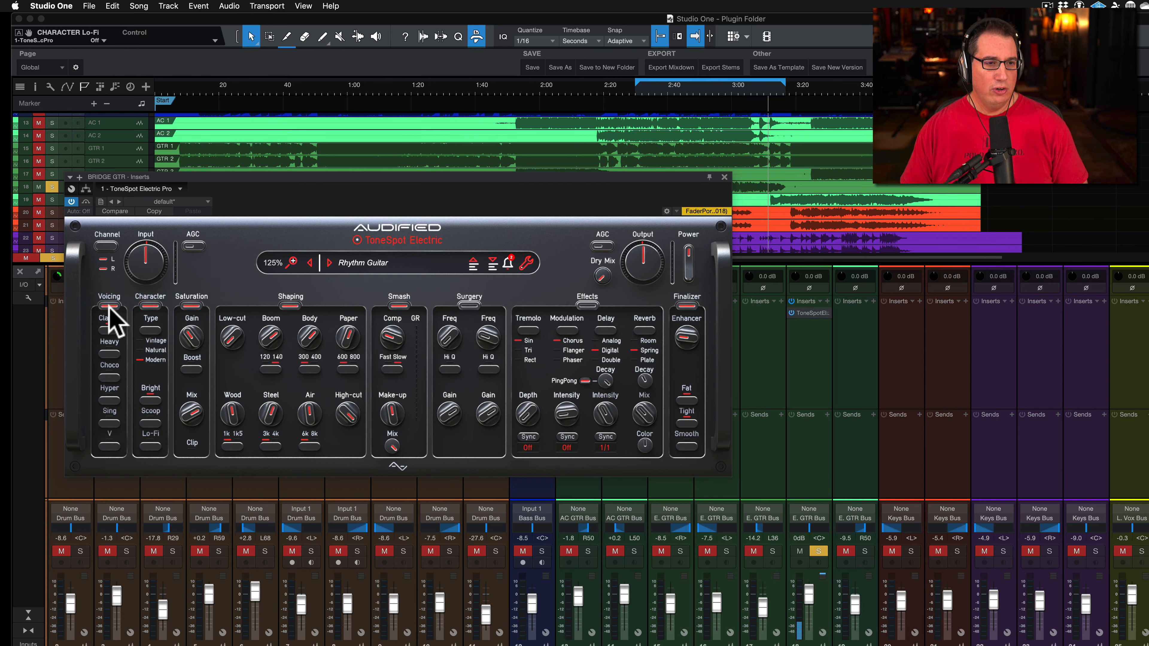
pyautogui.click(150, 305)
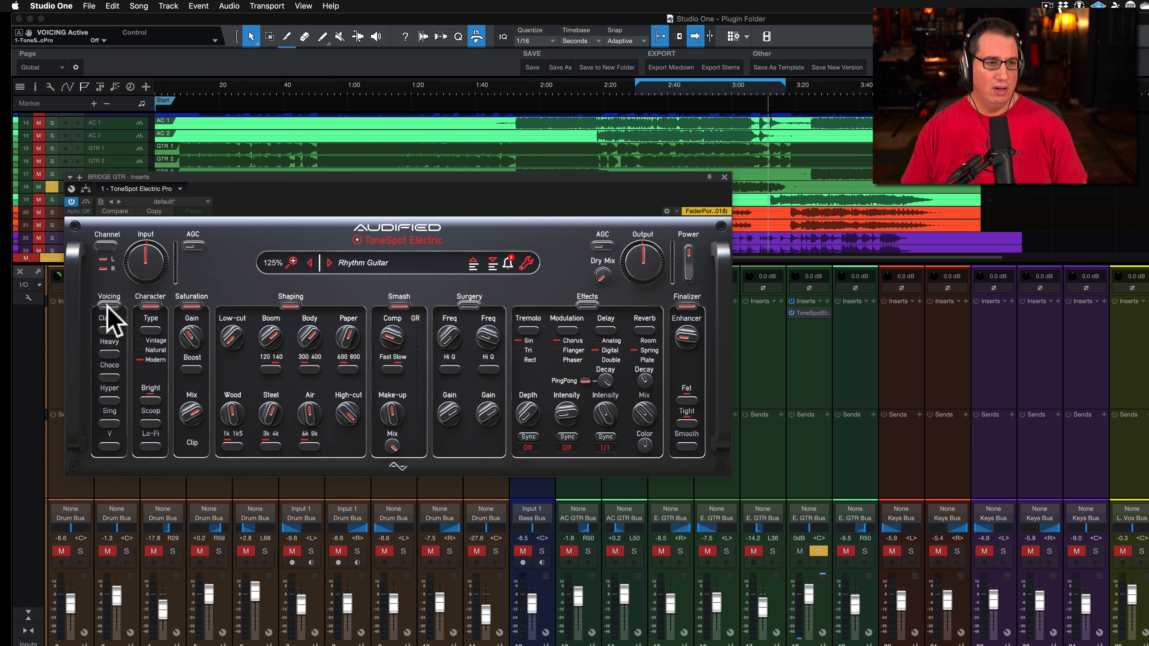
pyautogui.click(108, 306)
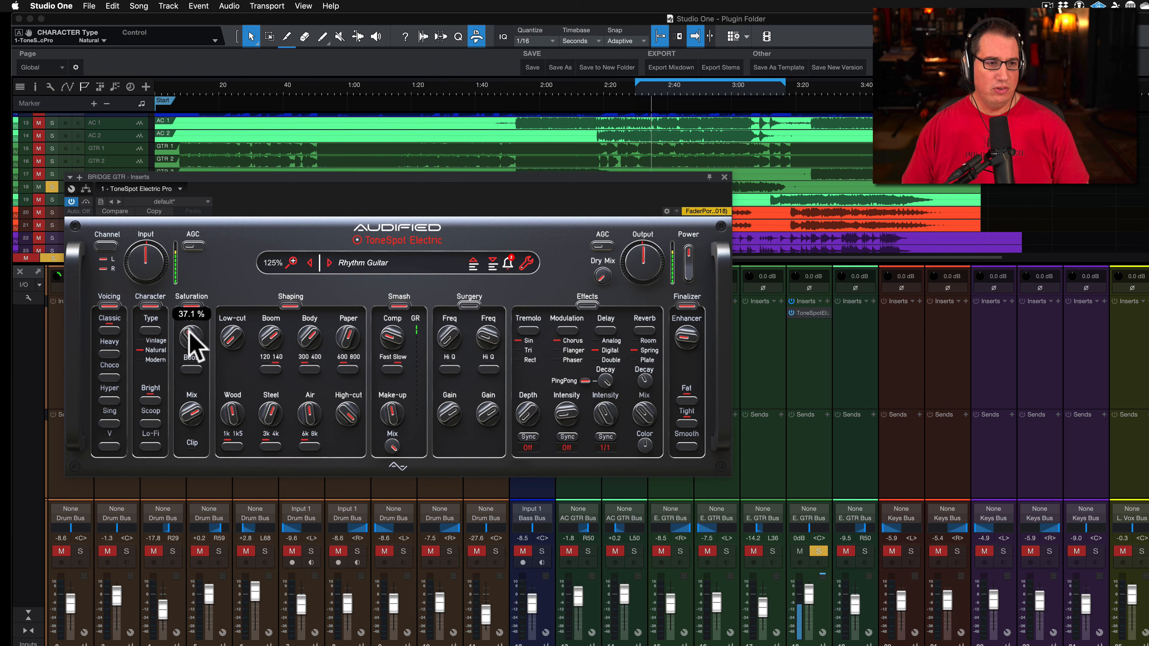
# Try the Saturation Gain at 100% with a higher Mix and Boost on, then back off the Gain, switch Boost off and compare the section bypassed
pyautogui.moveTo(187, 326); pyautogui.dragTo(195, 232)
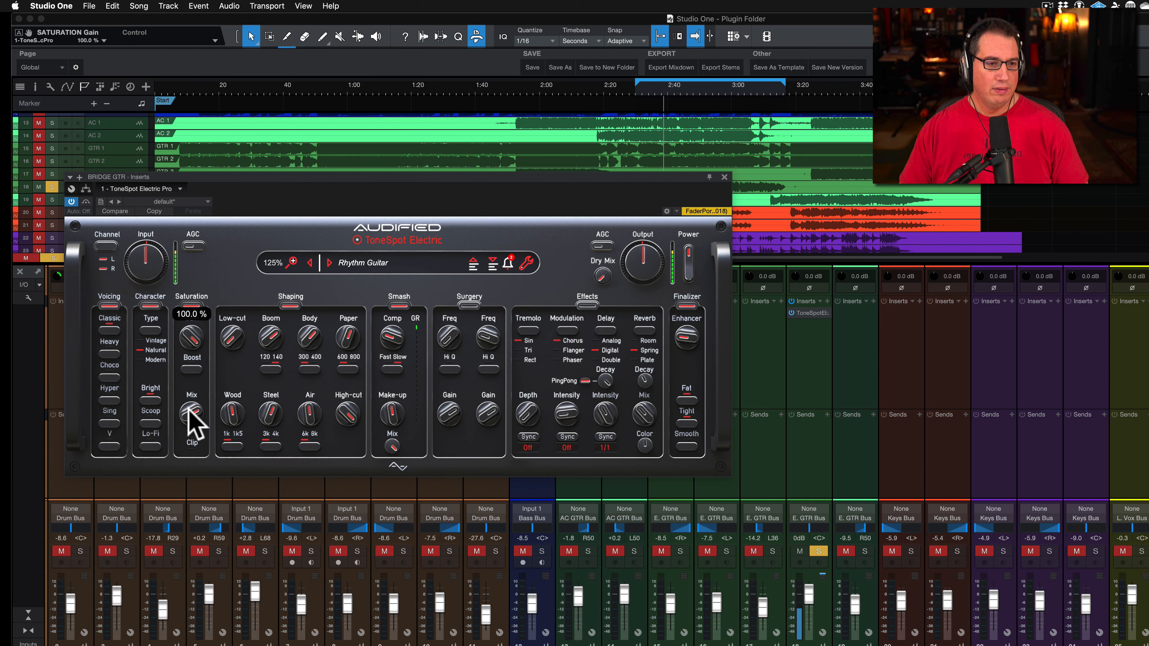
pyautogui.moveTo(188, 411)
pyautogui.mouseDown()
pyautogui.moveTo(190, 378)
pyautogui.moveTo(190, 396)
pyautogui.mouseUp()
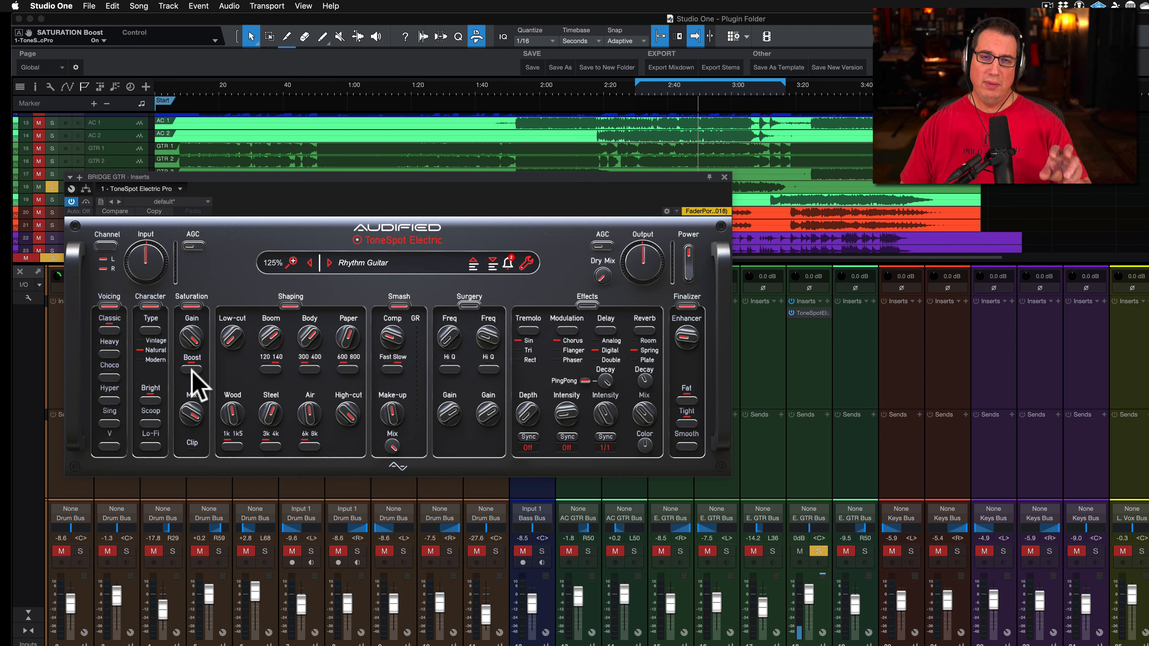
pyautogui.click(192, 369)
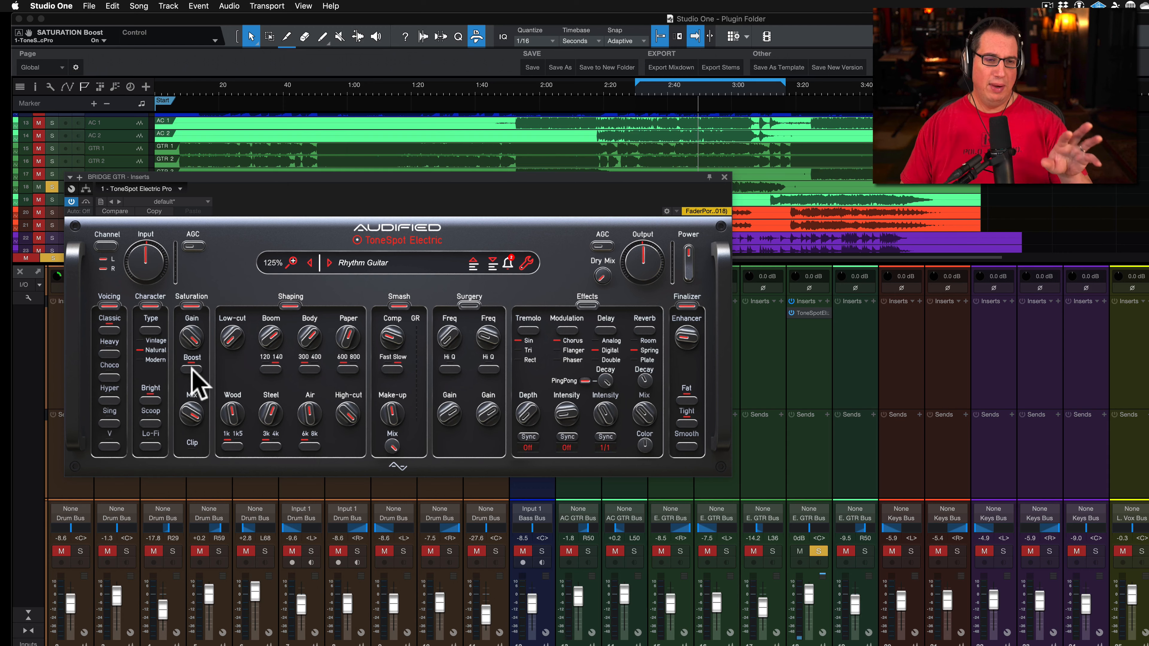
pyautogui.click(192, 367)
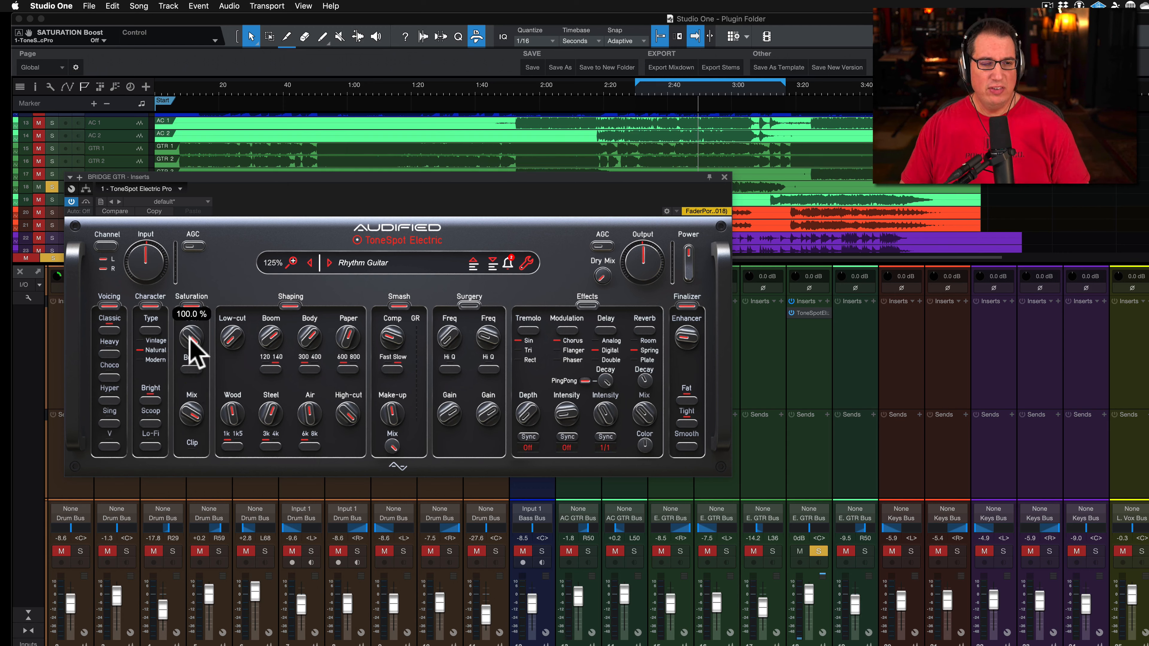
pyautogui.moveTo(187, 338)
pyautogui.mouseDown()
pyautogui.moveTo(185, 378)
pyautogui.moveTo(189, 354)
pyautogui.mouseUp()
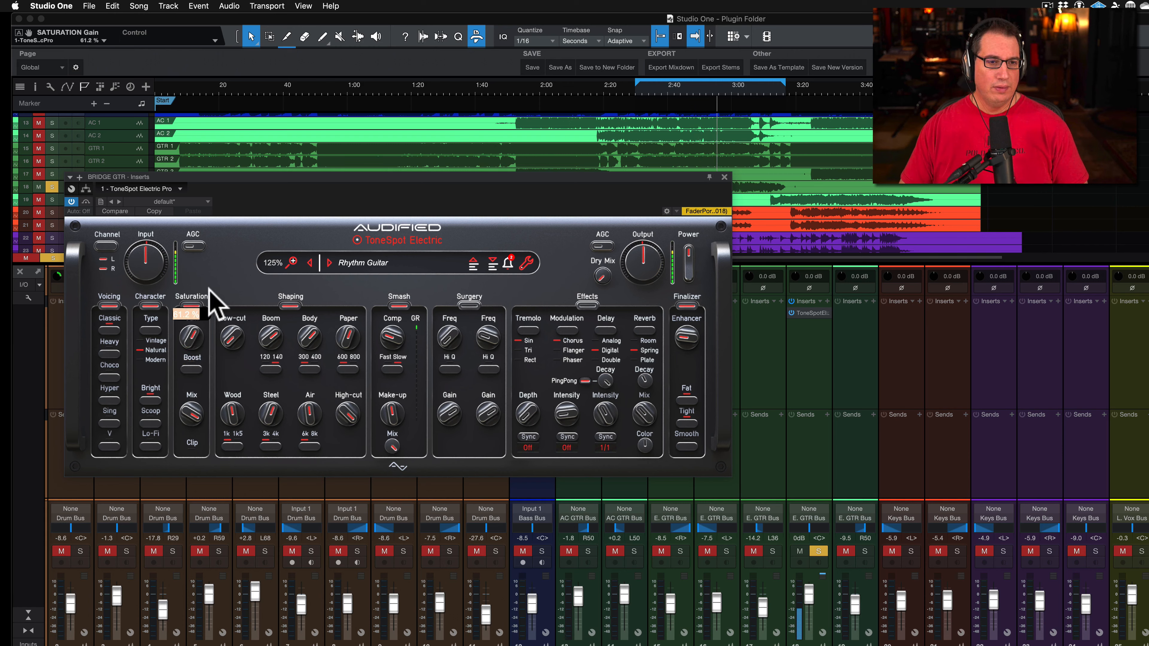
pyautogui.click(187, 303)
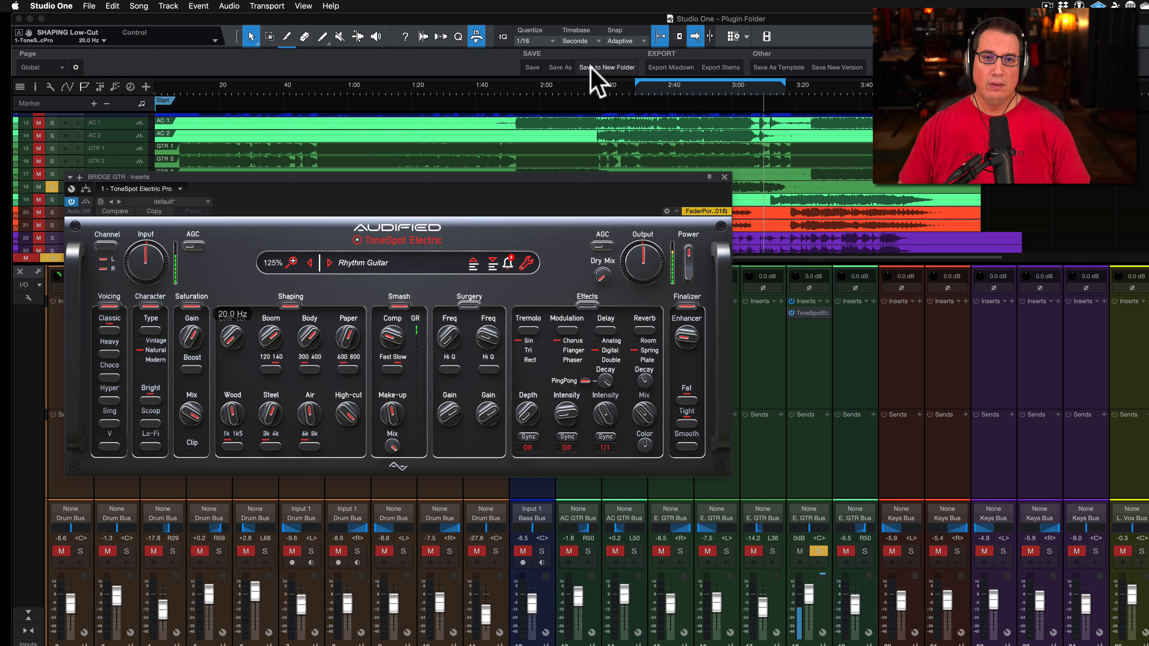
# Replay from the loop start, set the Shaping Low-cut to about 100 Hz and Boom to 3.5 dB, and compare the section bypassed
pyautogui.click(645, 88)
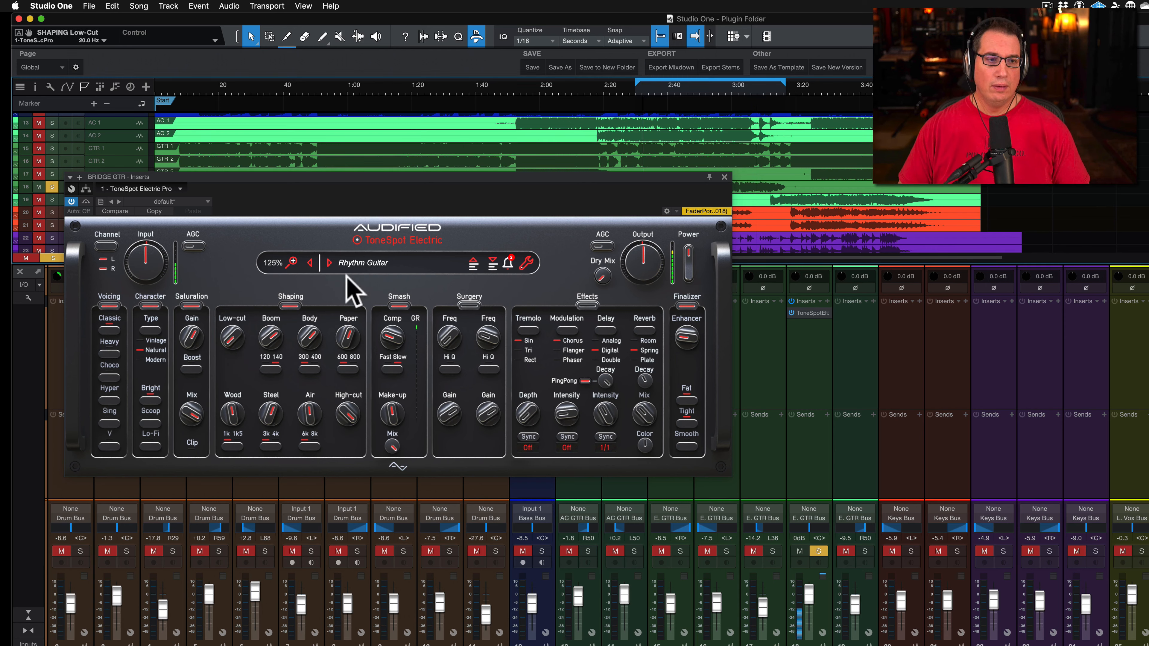
pyautogui.moveTo(230, 340); pyautogui.dragTo(231, 181)
pyautogui.moveTo(228, 249); pyautogui.dragTo(225, 420)
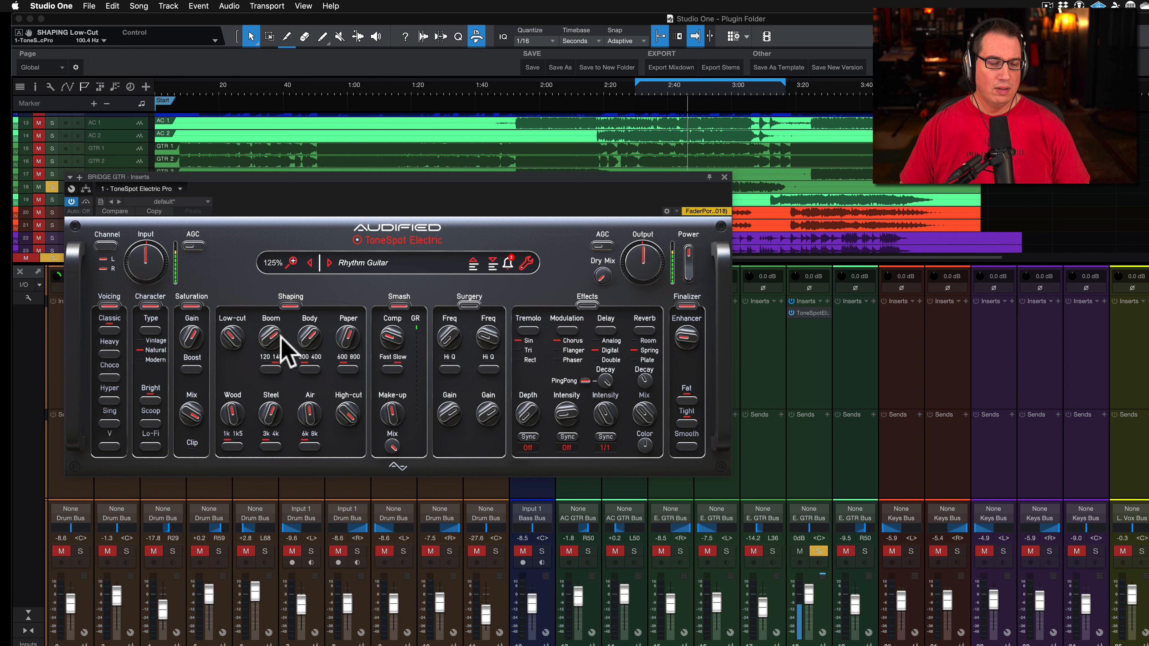
pyautogui.click(289, 305)
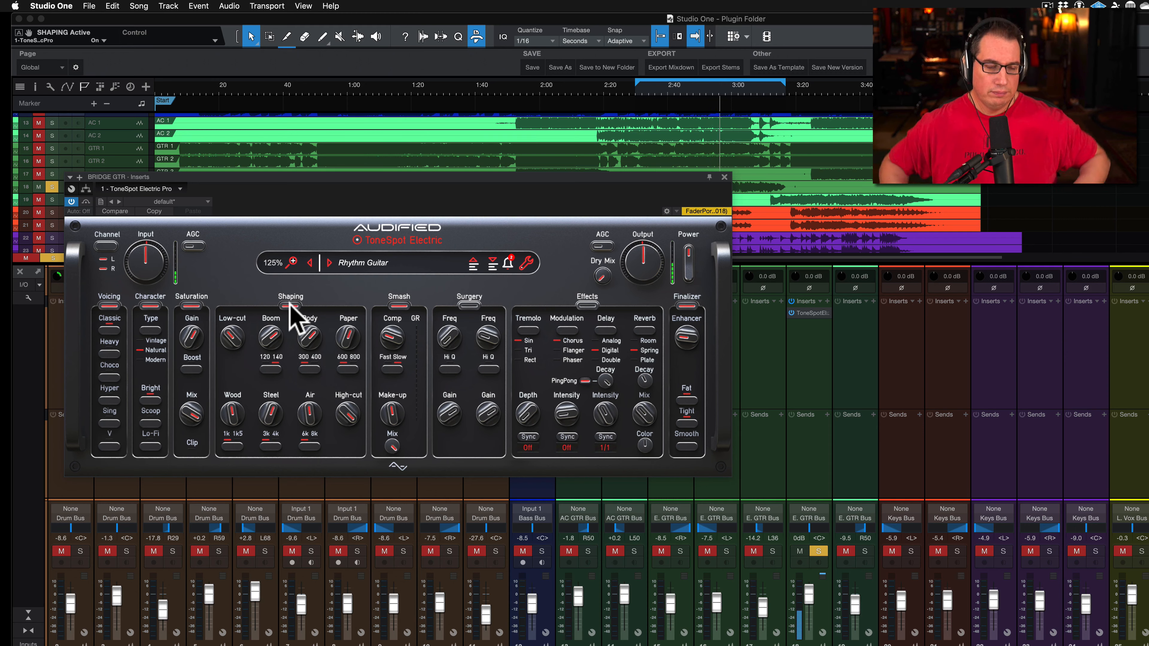
# Raise the Shaping section's Air gain to 2.8 dB while comparing its 6k and 8k frequency settings
pyautogui.moveTo(308, 411)
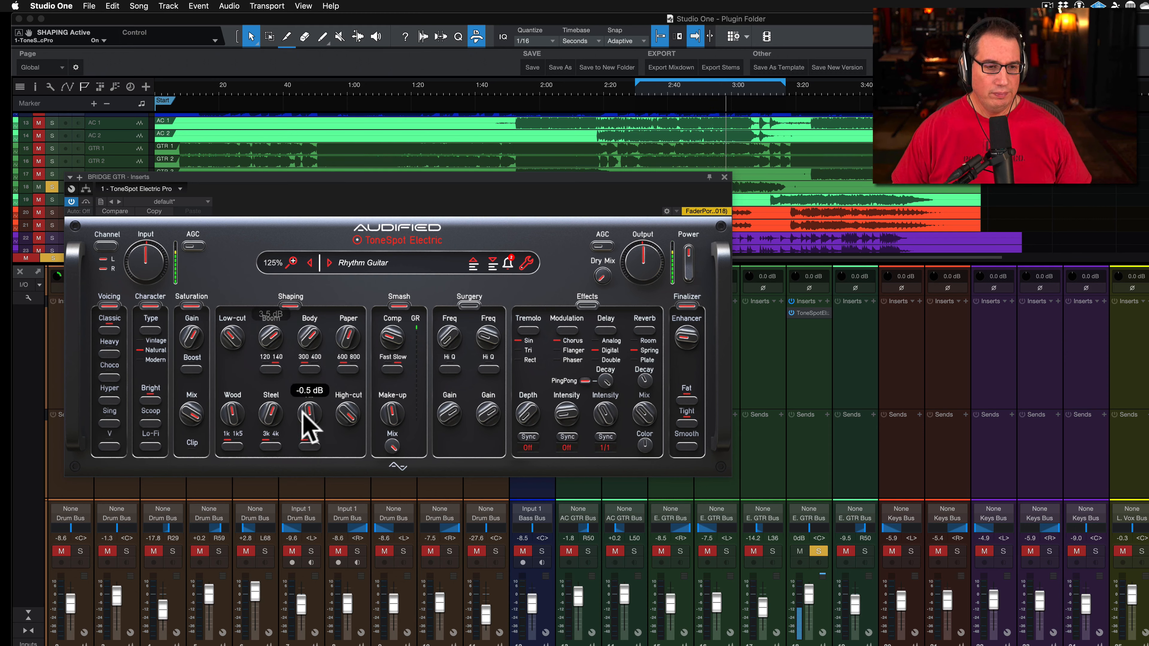
pyautogui.moveTo(308, 412); pyautogui.dragTo(298, 376)
pyautogui.click(309, 445)
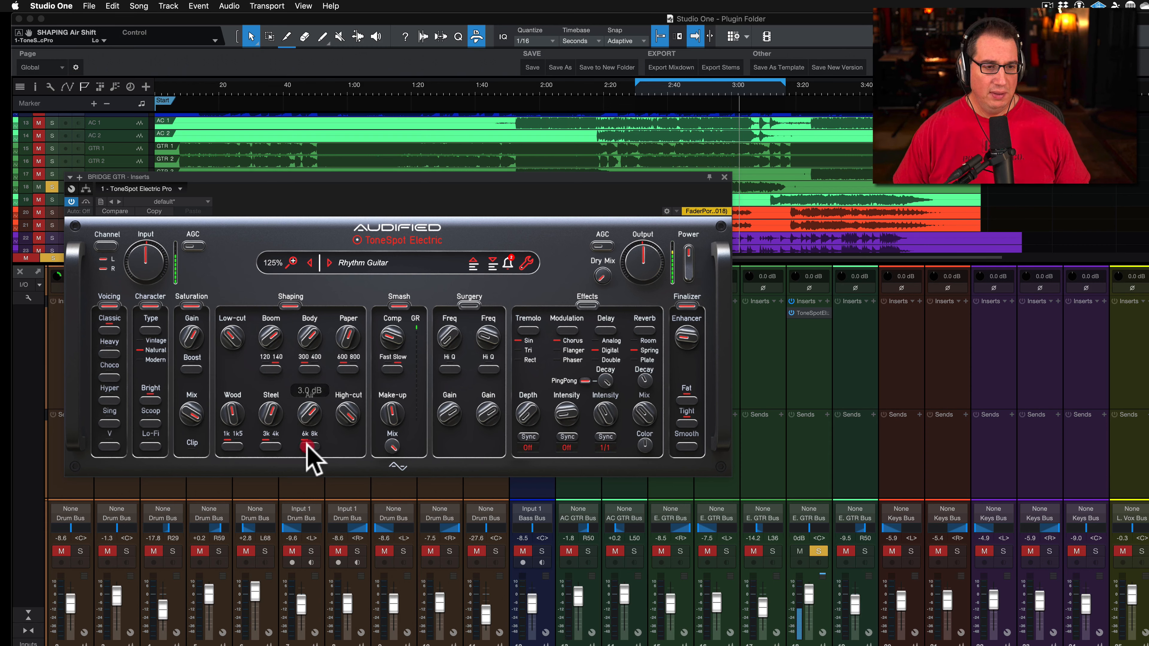
pyautogui.moveTo(308, 416); pyautogui.dragTo(291, 400)
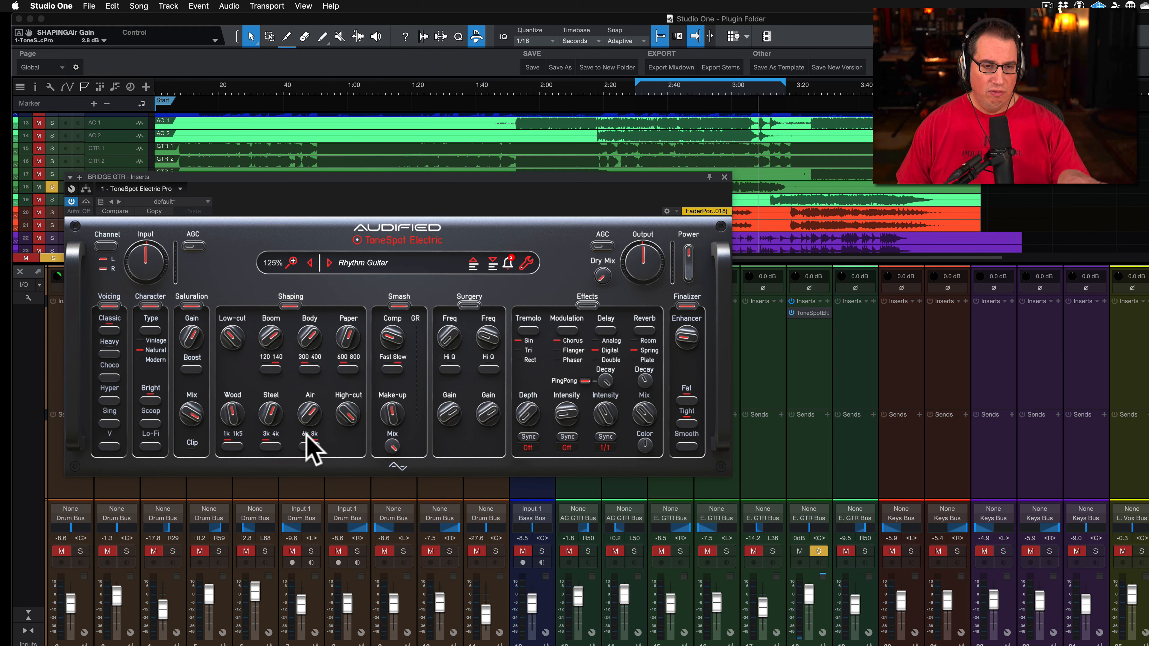
pyautogui.moveTo(297, 418)
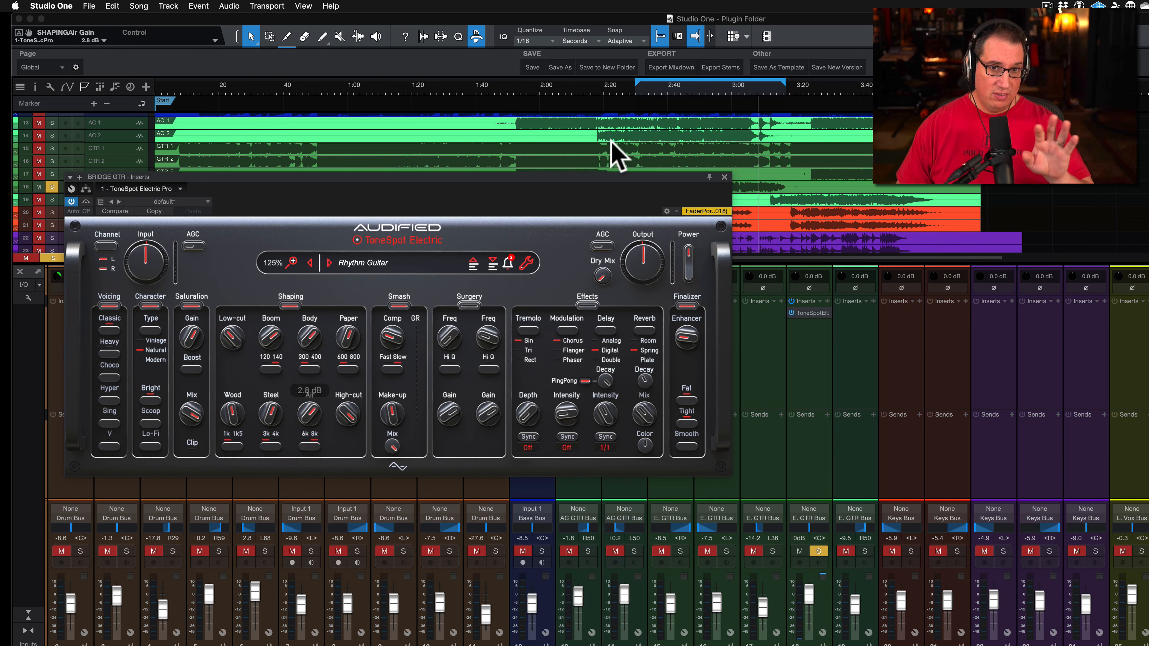
# Replay from the loop start, sweep the Shaping section's Air gain and lower the Wood gain
pyautogui.click(642, 95)
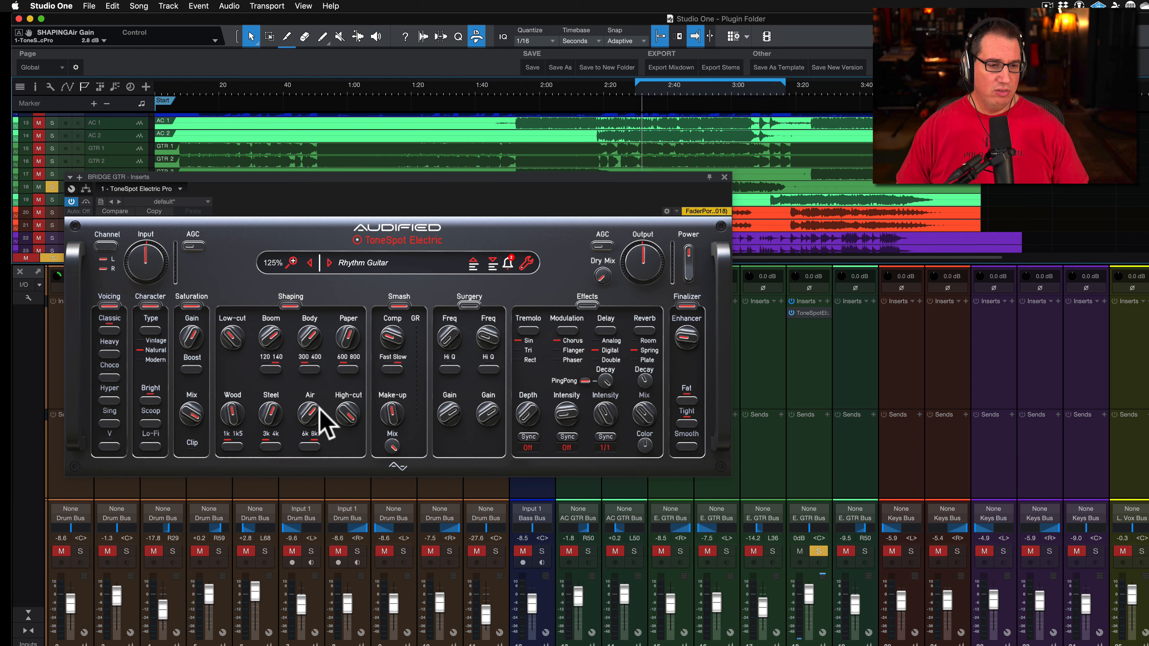
pyautogui.moveTo(284, 421)
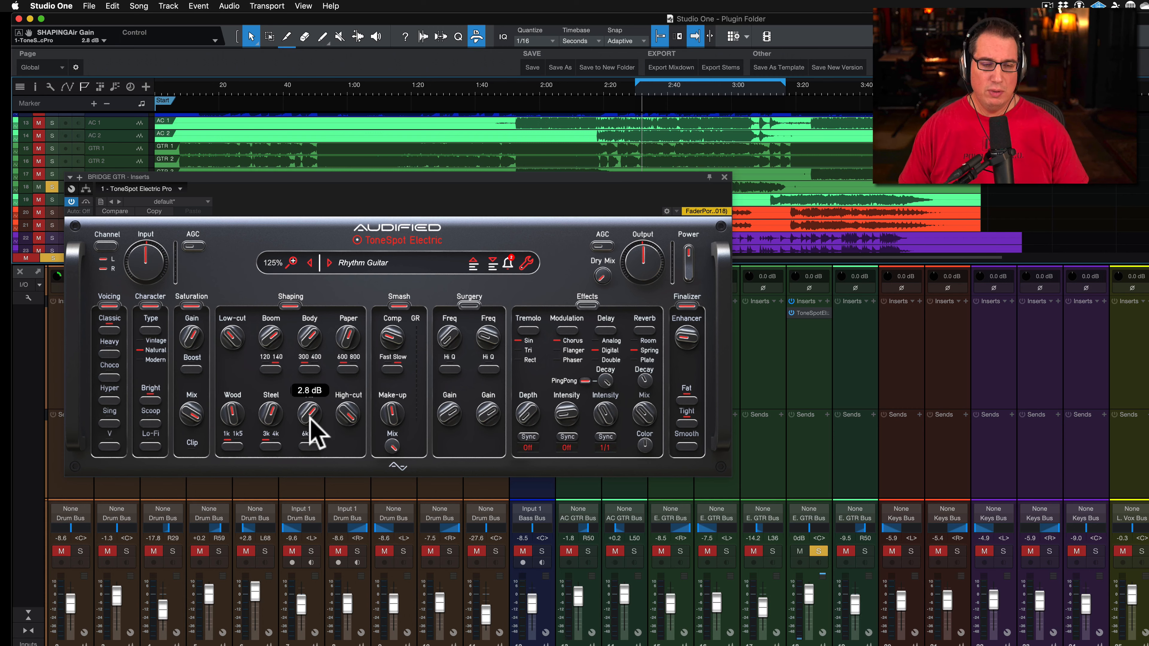
pyautogui.press('space')
pyautogui.moveTo(306, 410); pyautogui.dragTo(221, 429)
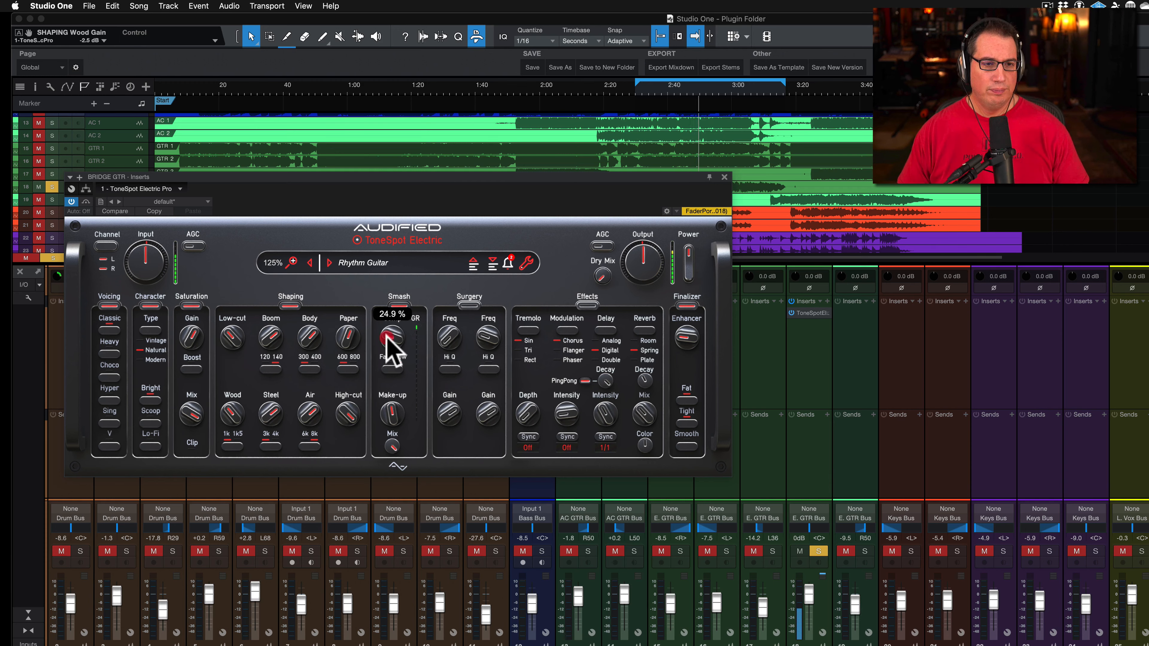
# Set the Smash section's Comp to about 36% and its Make-up to about 0.1 dB, comparing the section bypassed and active during playback
pyautogui.moveTo(387, 338)
pyautogui.mouseDown()
pyautogui.moveTo(388, 263)
pyautogui.moveTo(380, 369)
pyautogui.moveTo(379, 327)
pyautogui.mouseUp()
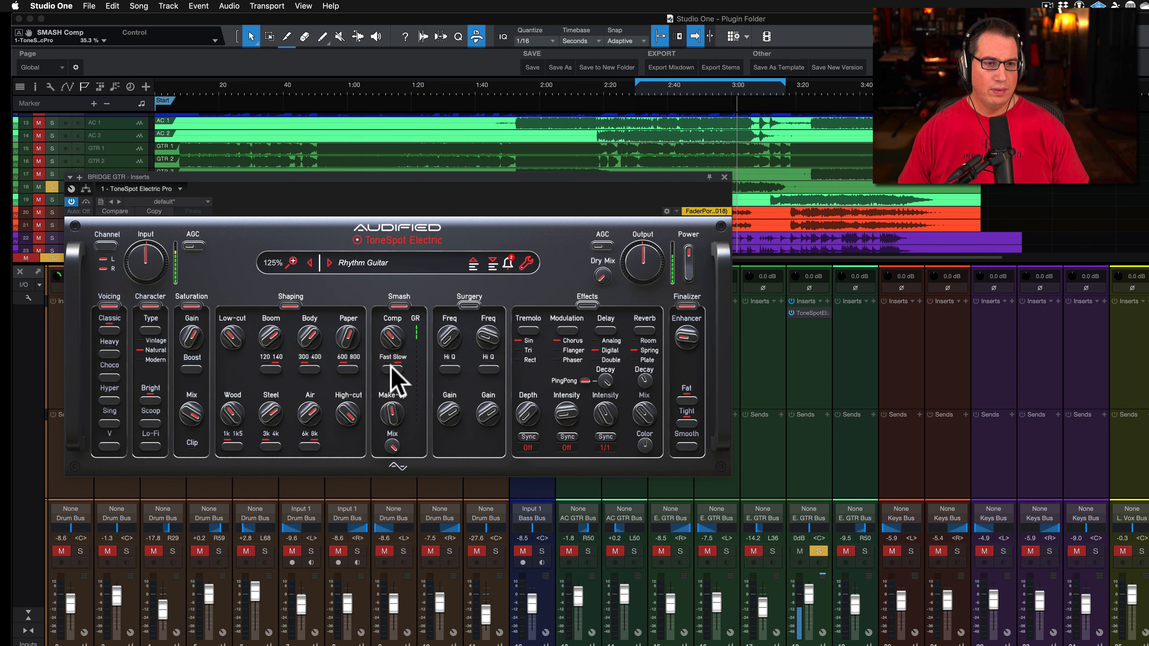
pyautogui.moveTo(392, 339)
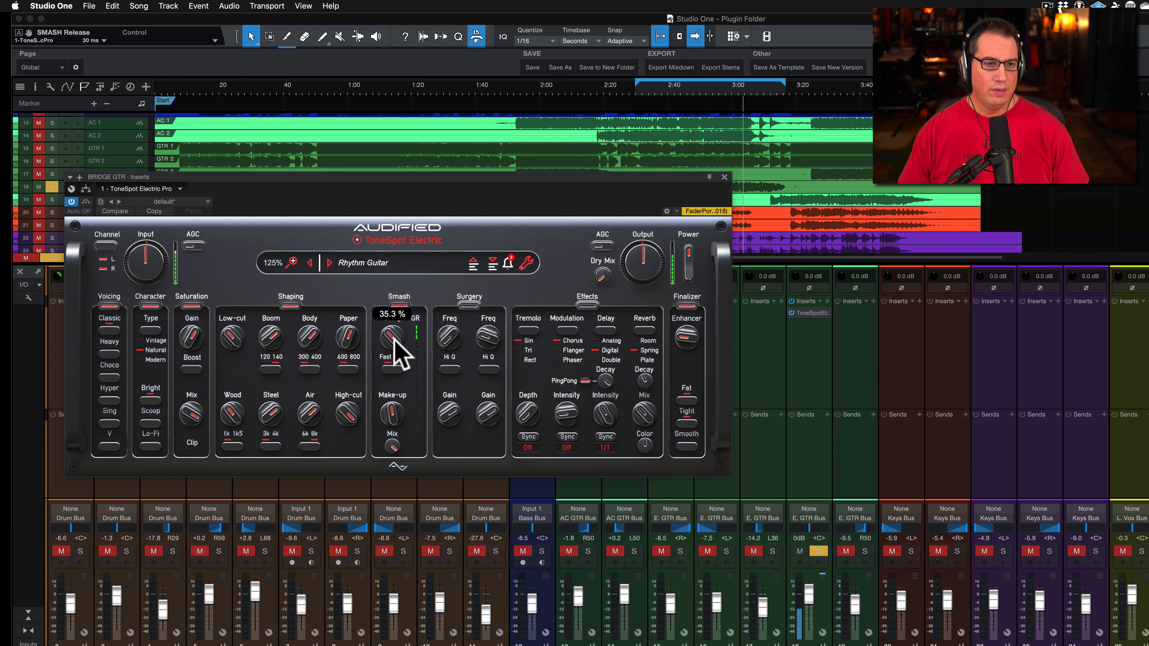
pyautogui.moveTo(391, 410)
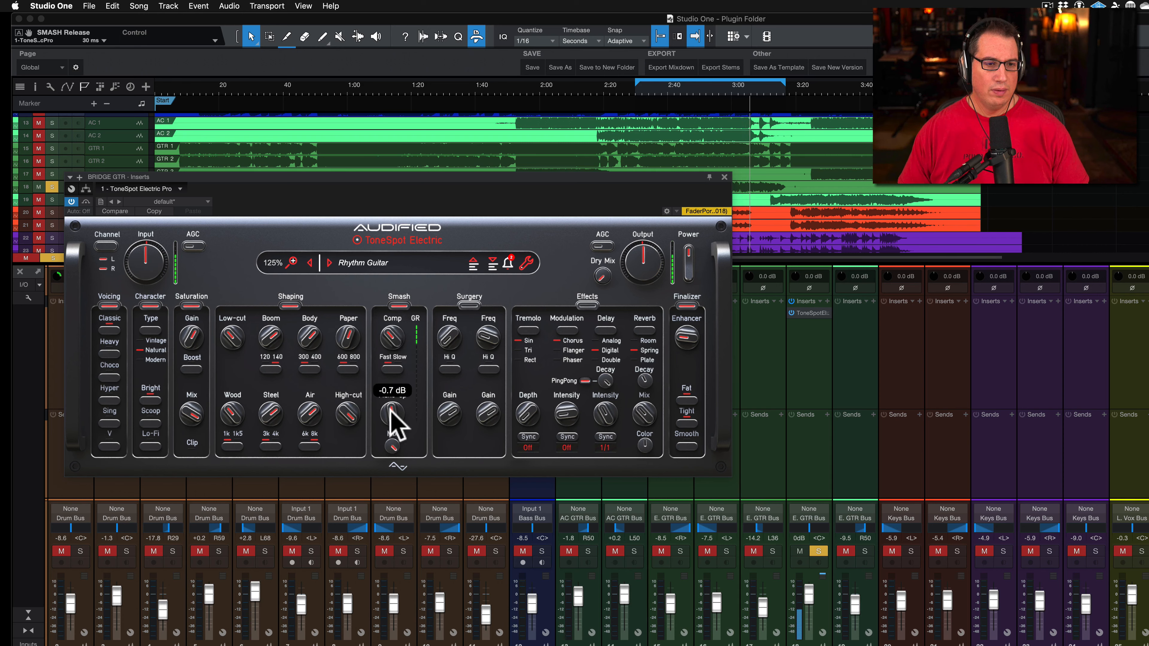
pyautogui.click(398, 306)
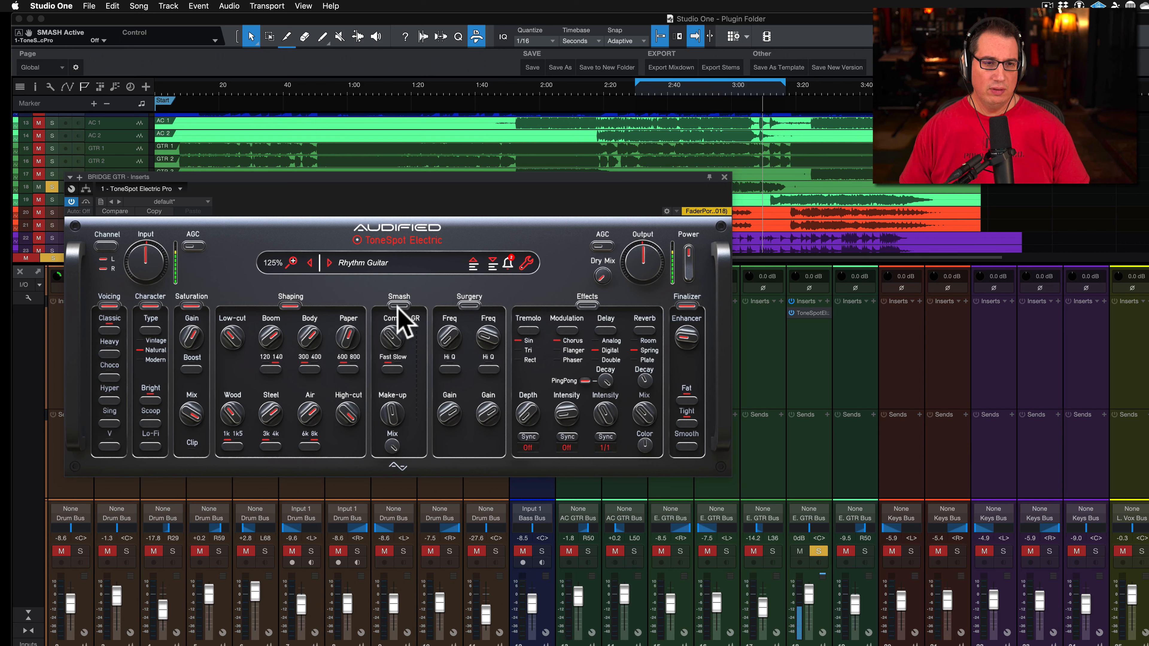
pyautogui.moveTo(392, 418); pyautogui.dragTo(388, 400)
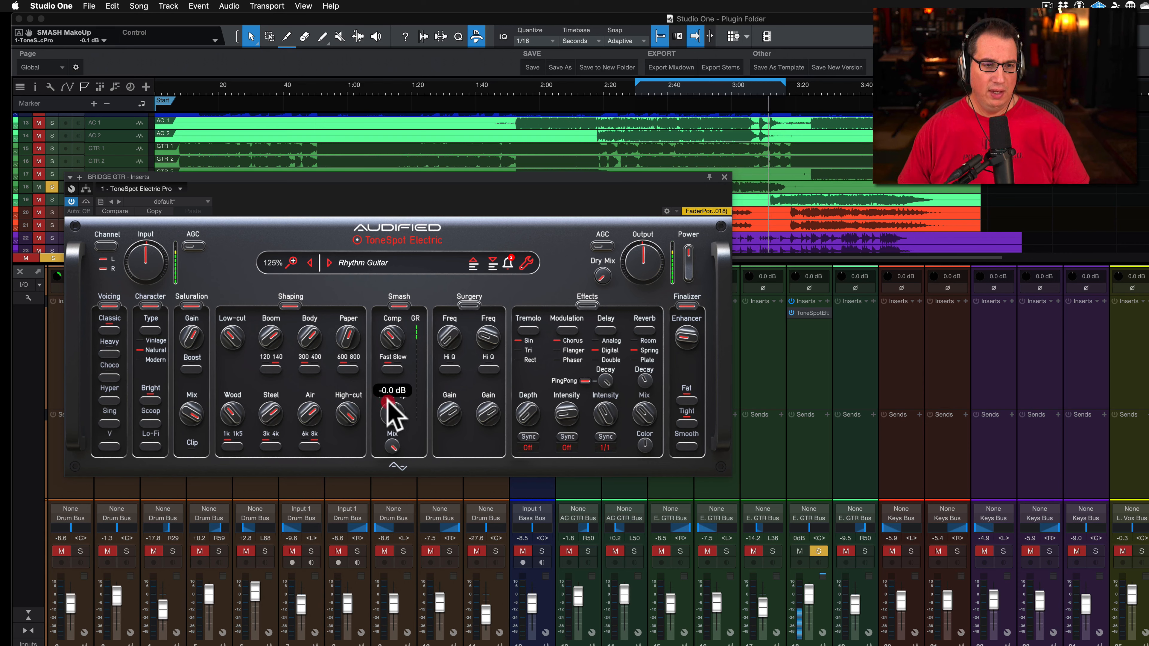
pyautogui.click(646, 95)
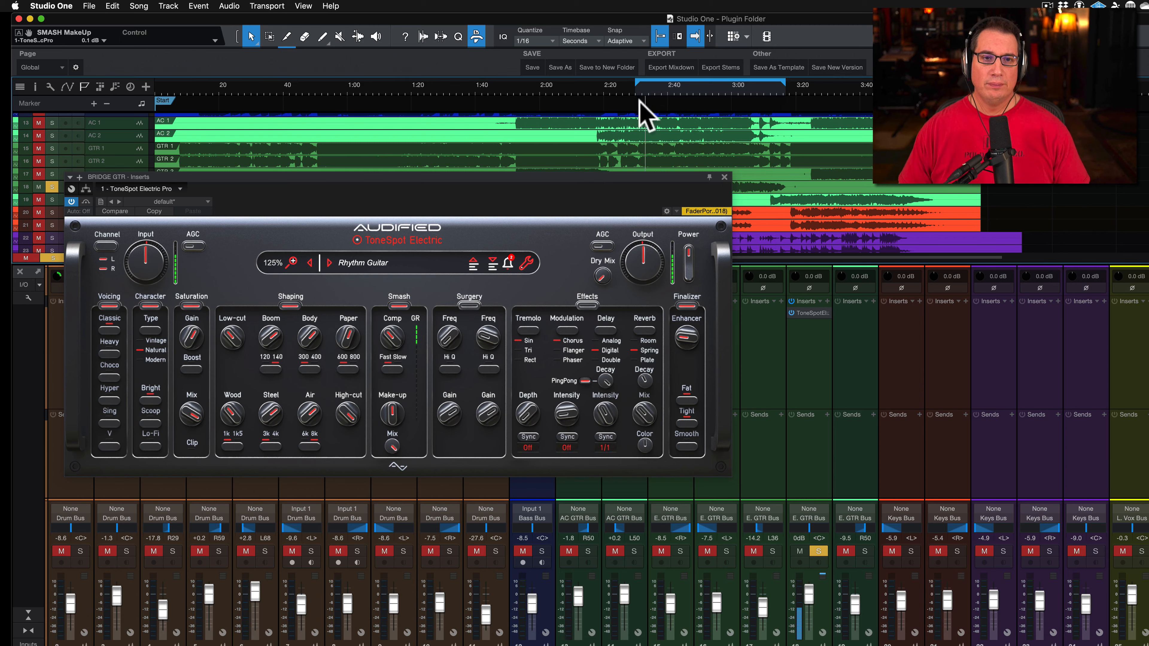
pyautogui.click(398, 306)
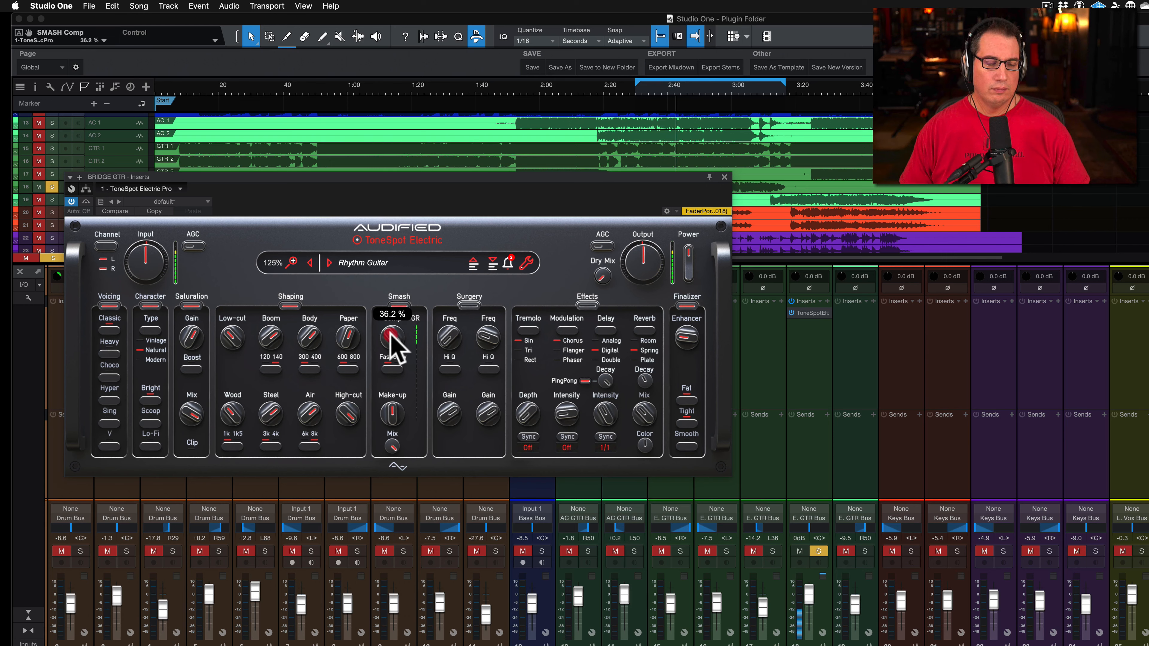
# Fine-tune the Smash section by keeping Comp at about 36% and raising Make-up to 0.8 dB
pyautogui.moveTo(390, 332); pyautogui.dragTo(390, 333)
pyautogui.moveTo(384, 401); pyautogui.dragTo(385, 400)
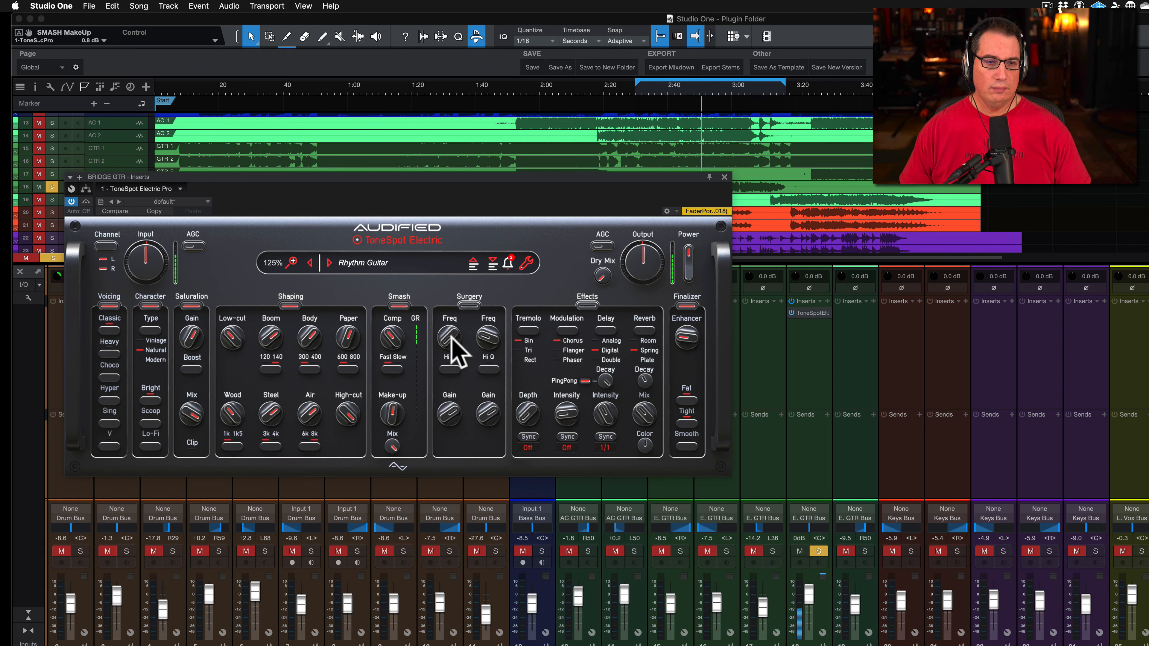
# Activate the Surgery section, sweep both of its Freq controls during playback, and bypass the section again
pyautogui.click(469, 304)
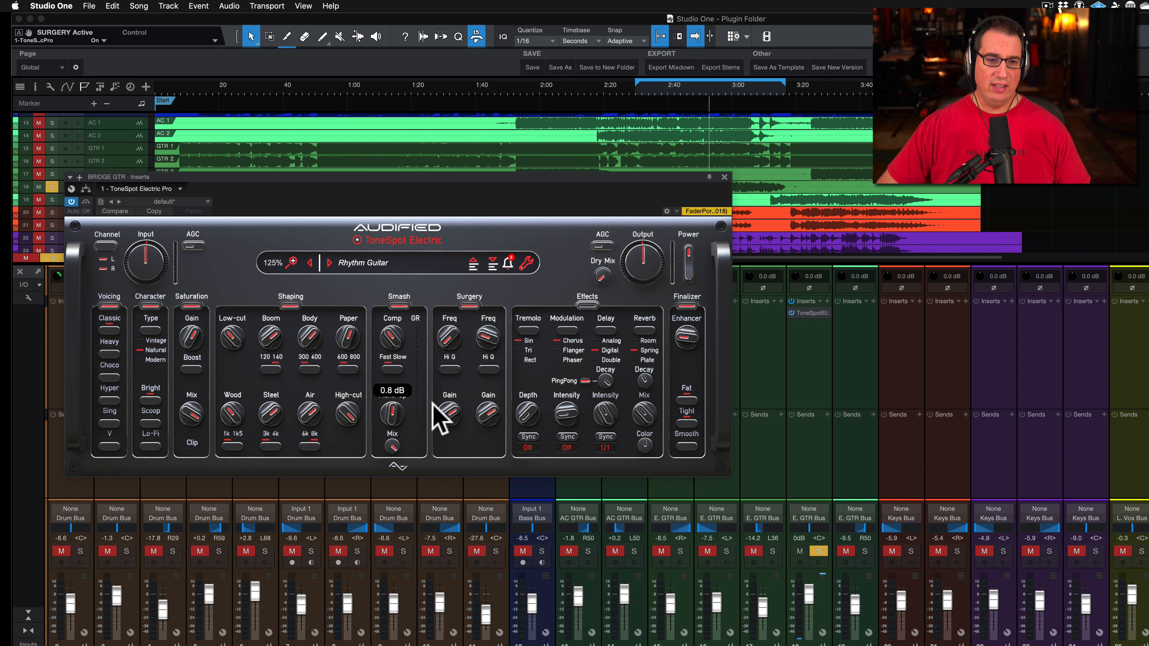
pyautogui.moveTo(452, 351); pyautogui.dragTo(425, 161)
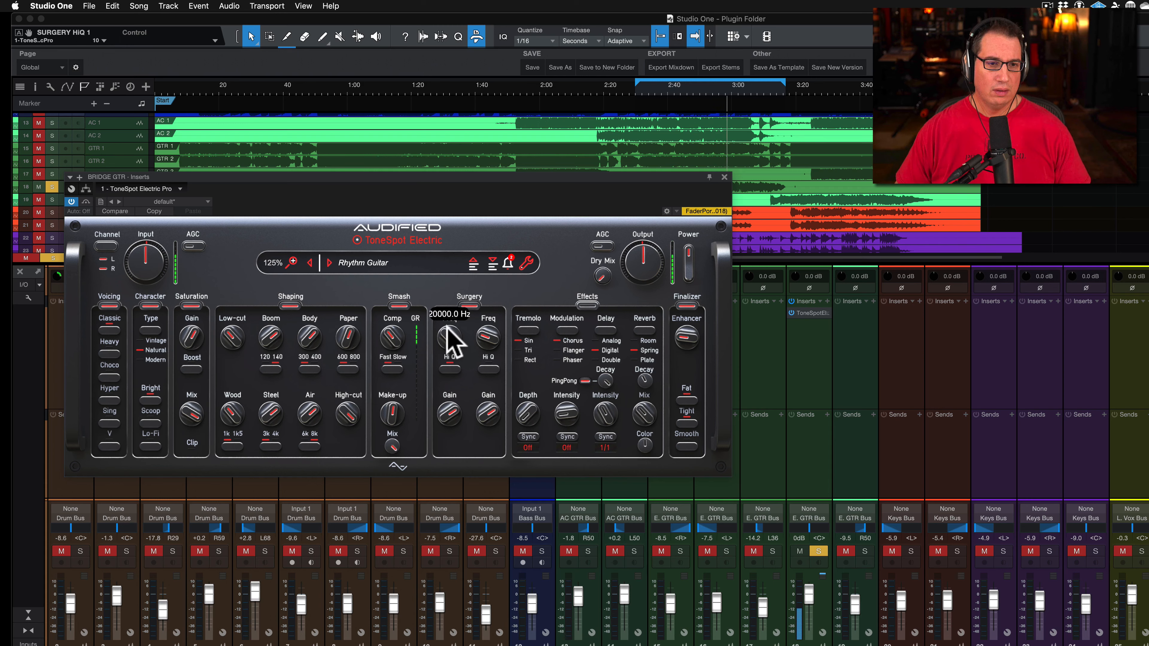
pyautogui.moveTo(449, 334); pyautogui.dragTo(432, 455)
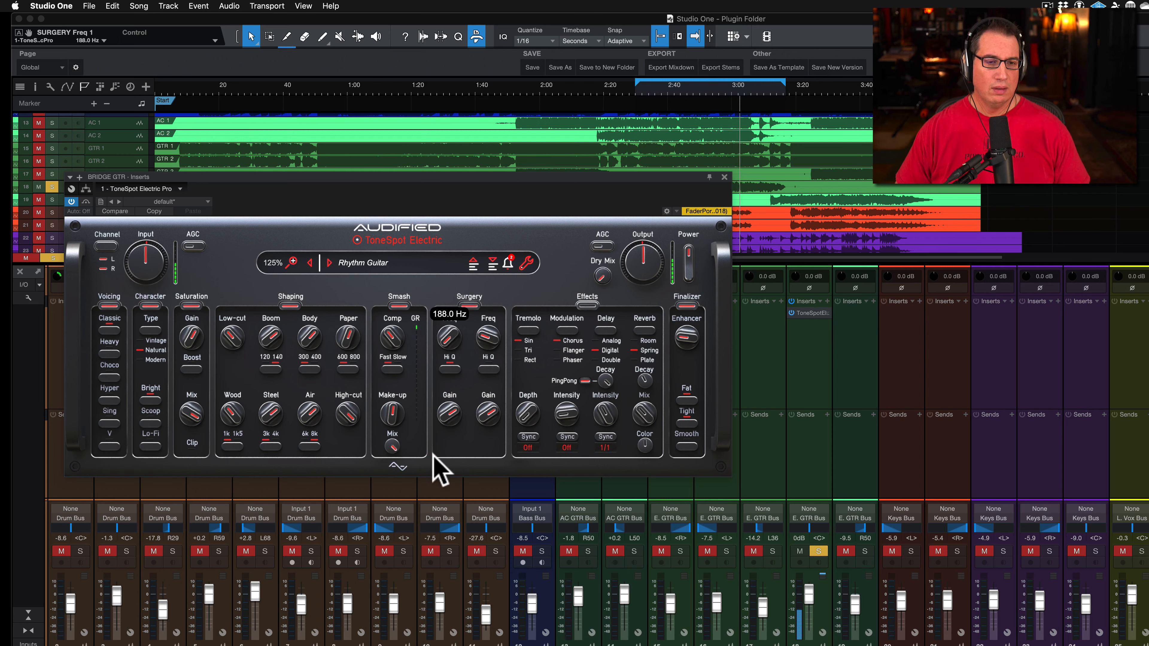
pyautogui.moveTo(487, 356); pyautogui.dragTo(466, 374)
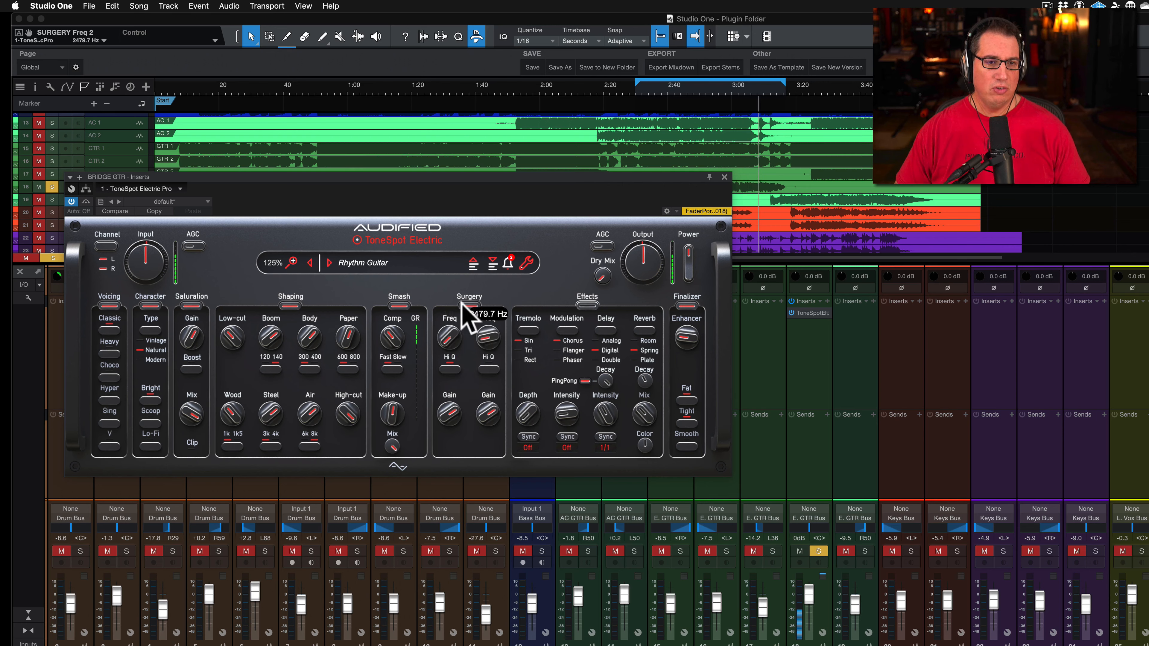
pyautogui.moveTo(444, 346); pyautogui.dragTo(445, 330)
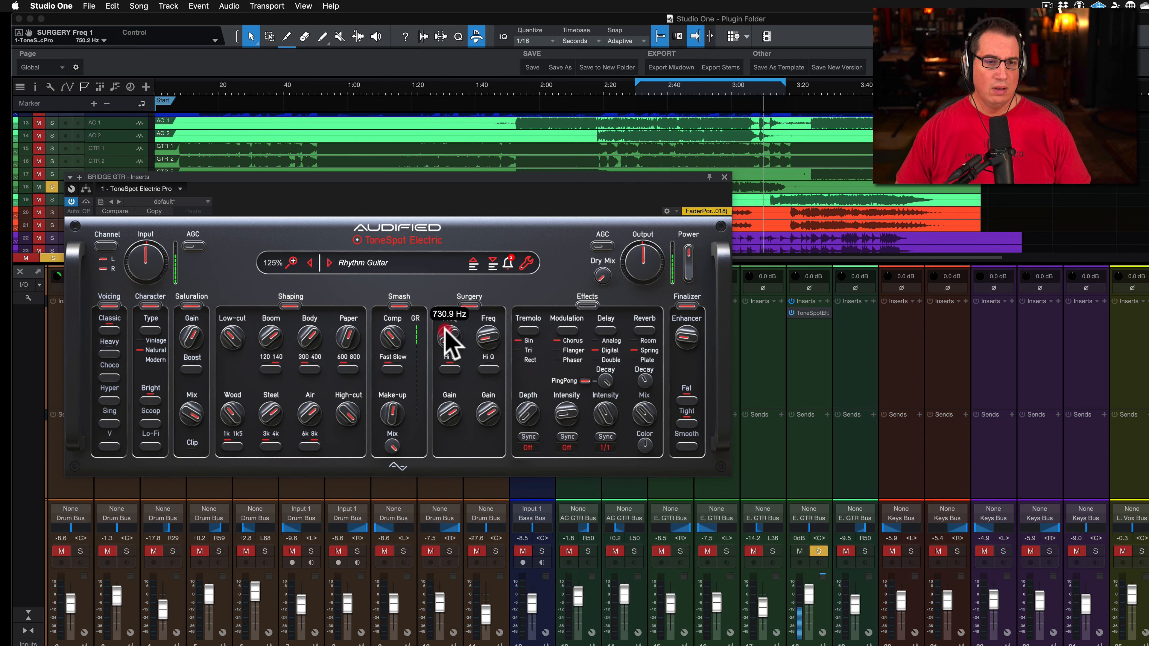
pyautogui.click(469, 307)
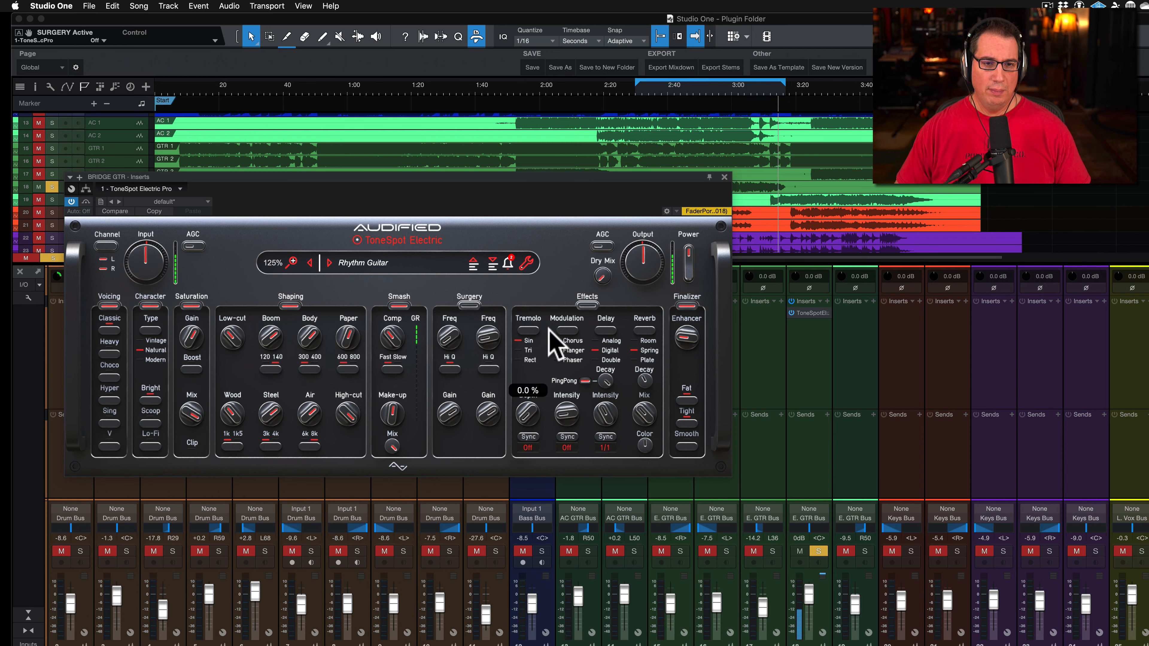
# Activate the Effects section with the Room reverb type and turn down the Decay of the Digital delay
pyautogui.click(646, 326)
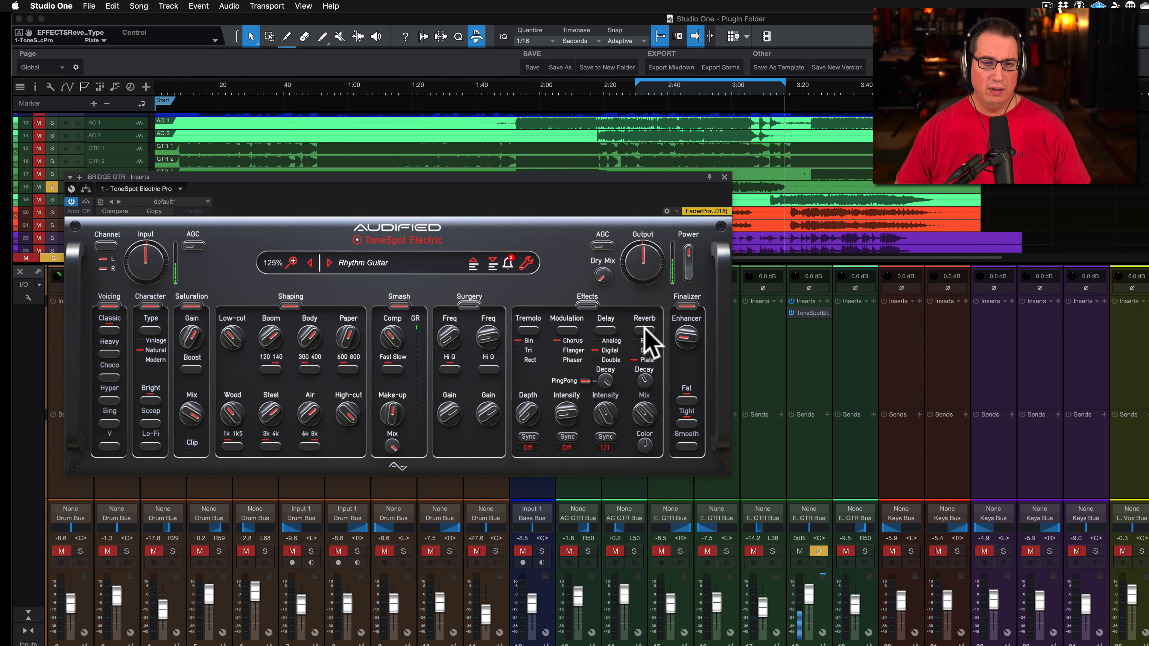
pyautogui.click(647, 328)
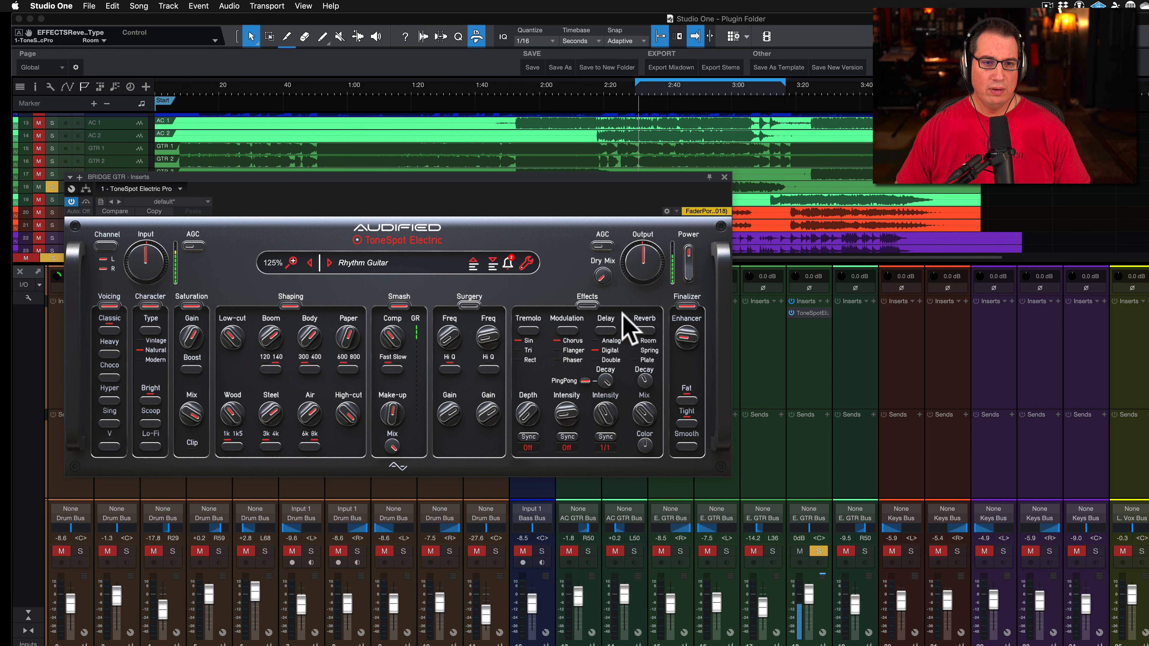
pyautogui.click(587, 305)
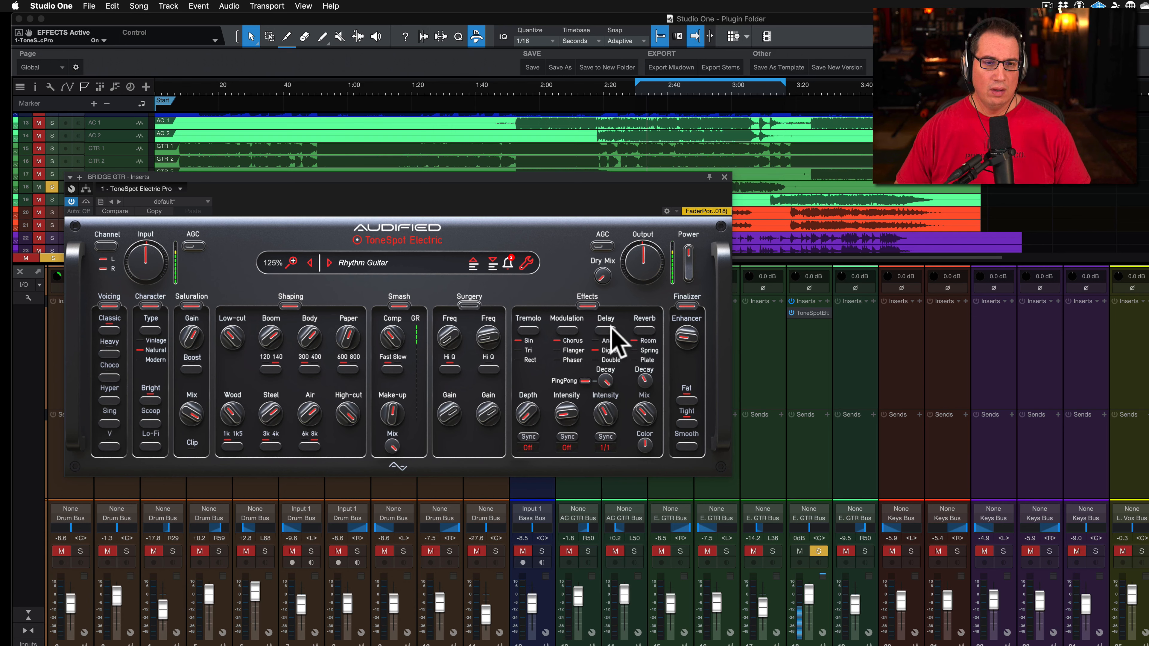
pyautogui.moveTo(609, 411)
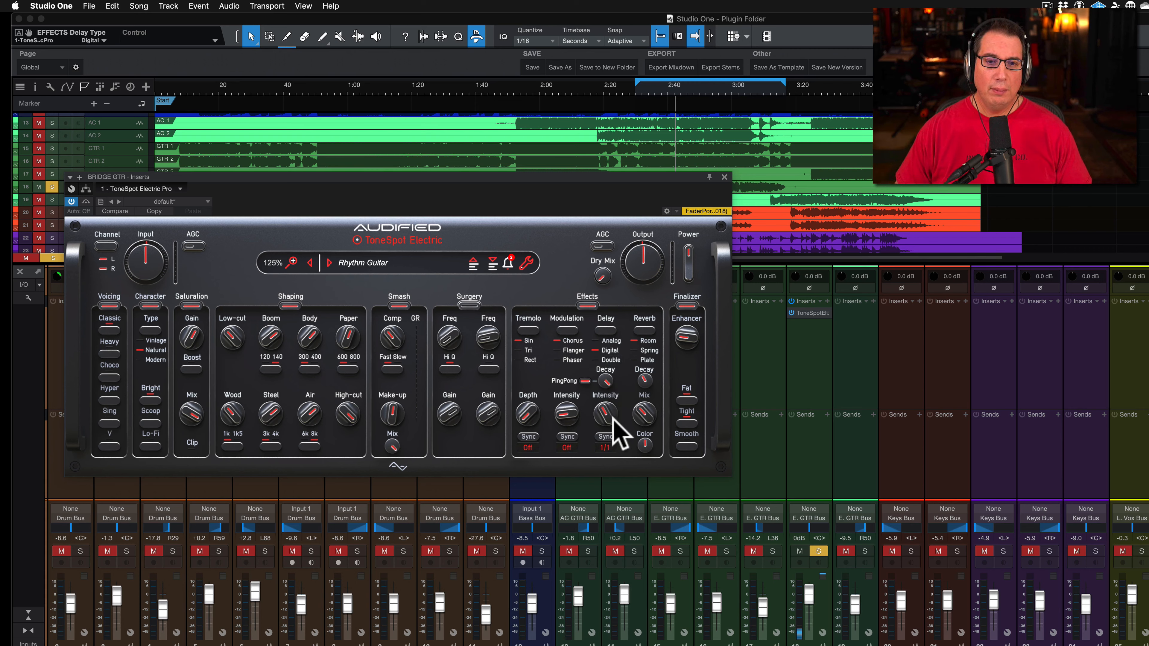
pyautogui.moveTo(606, 373)
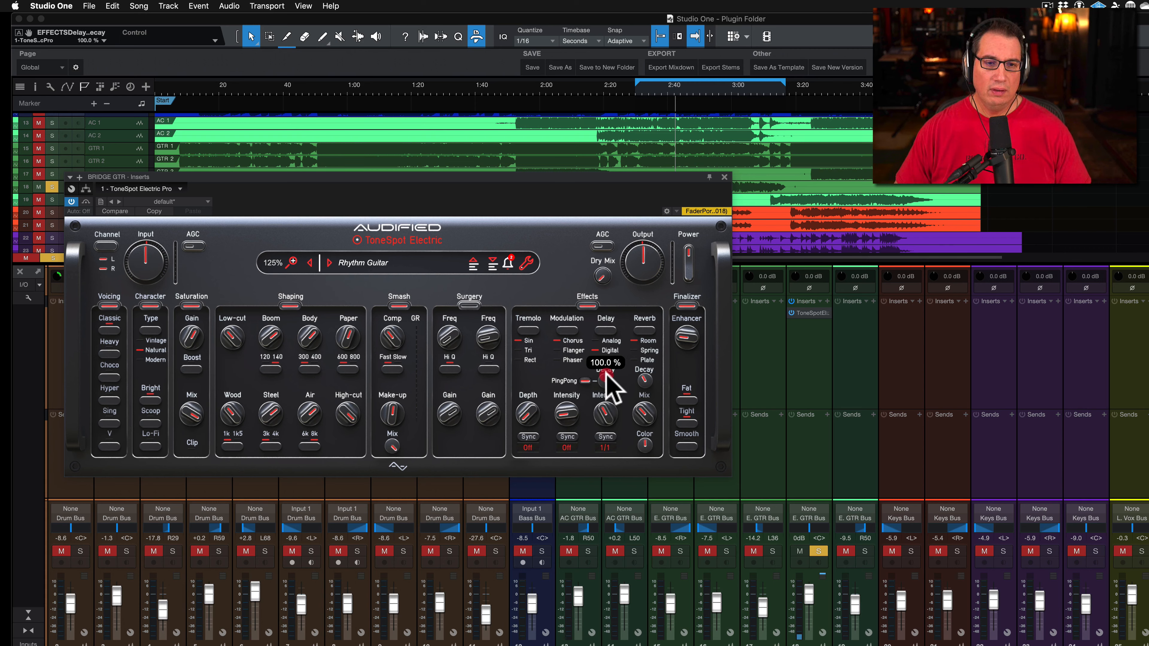
pyautogui.moveTo(606, 374); pyautogui.dragTo(593, 528)
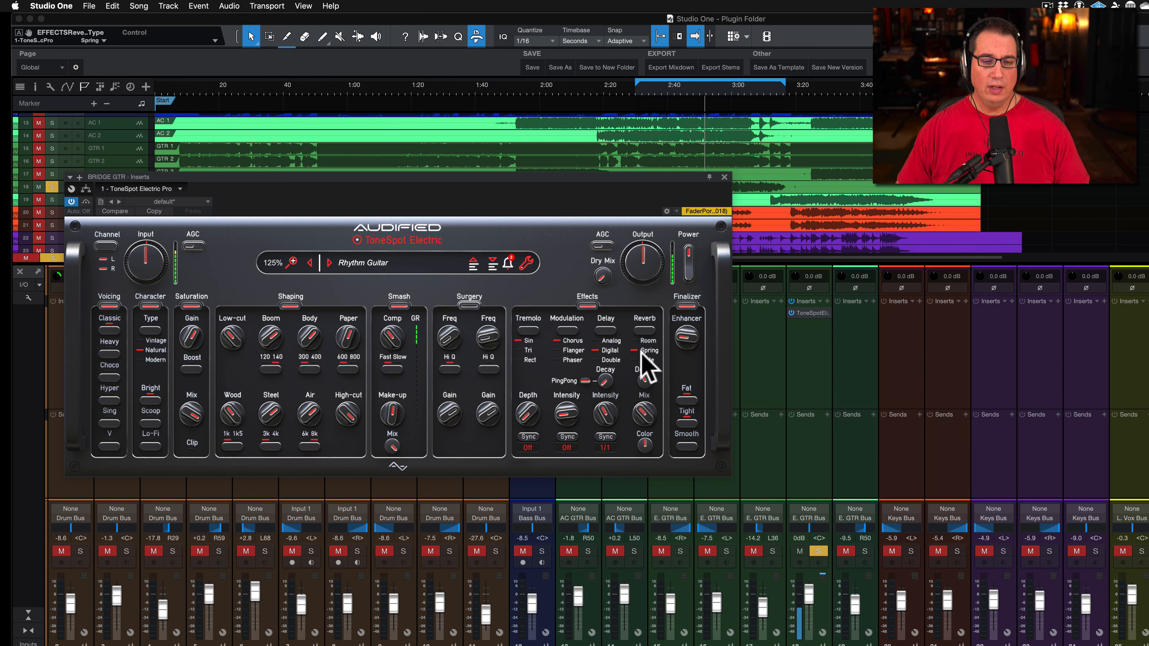
# Audition the Spring and Plate reverbs, set the Reverb Decay to about 32% on Spring, and save the song
pyautogui.moveTo(640, 374)
pyautogui.moveTo(638, 379); pyautogui.dragTo(648, 433)
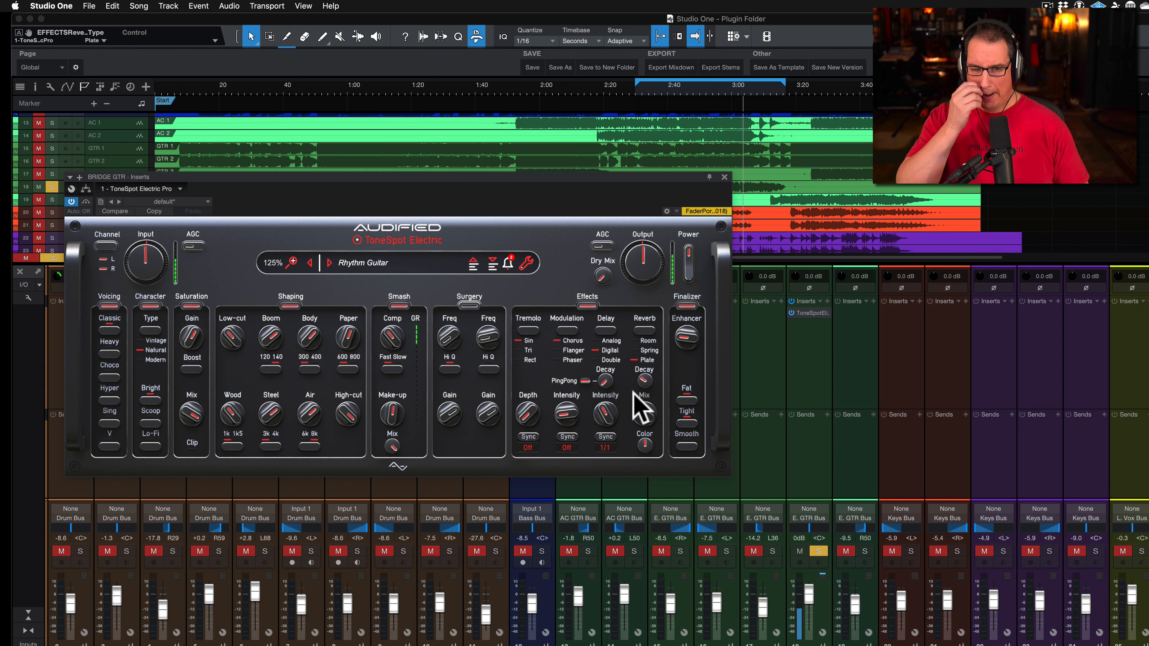
pyautogui.moveTo(633, 391); pyautogui.dragTo(643, 391)
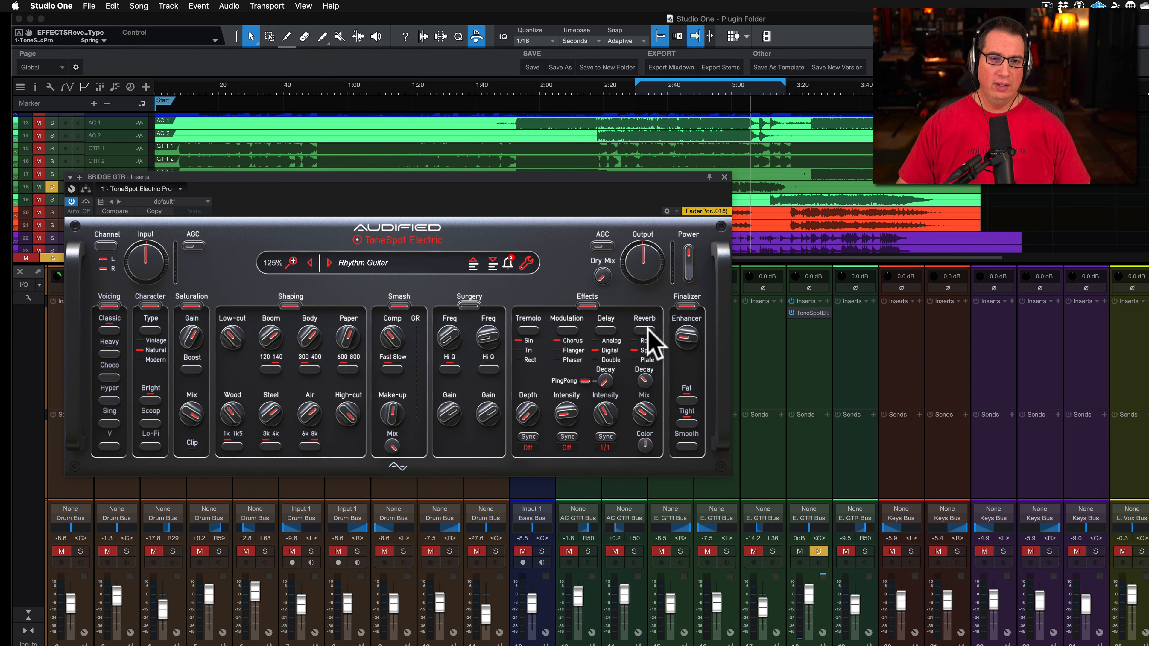
pyautogui.moveTo(644, 378); pyautogui.dragTo(644, 376)
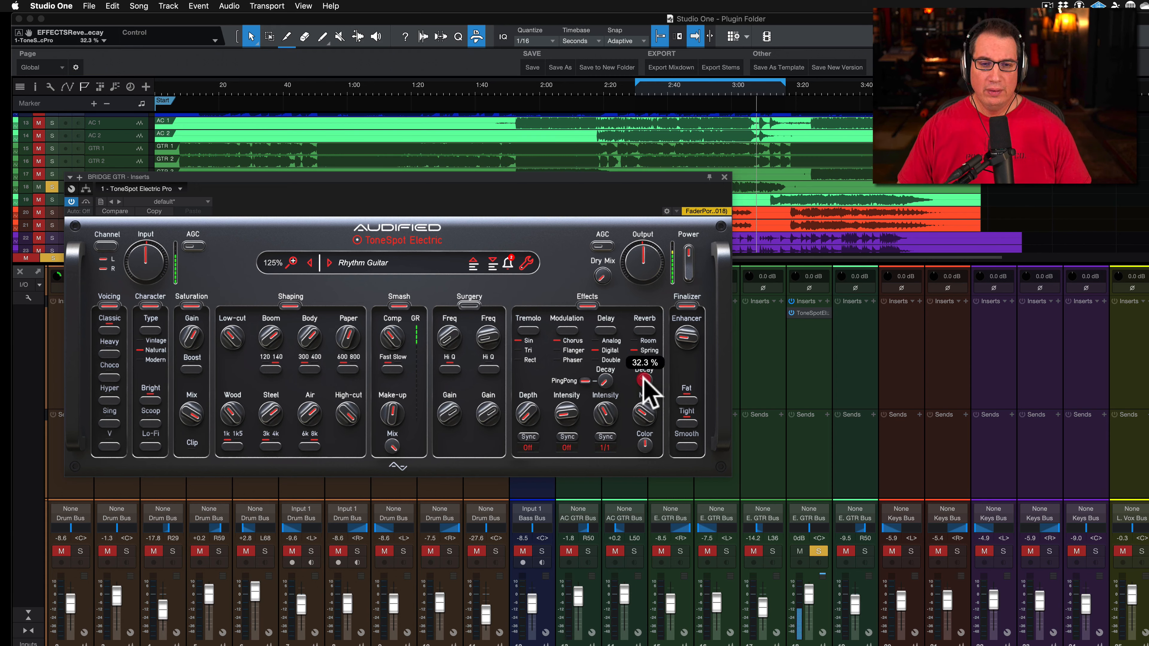
pyautogui.press('super+s')
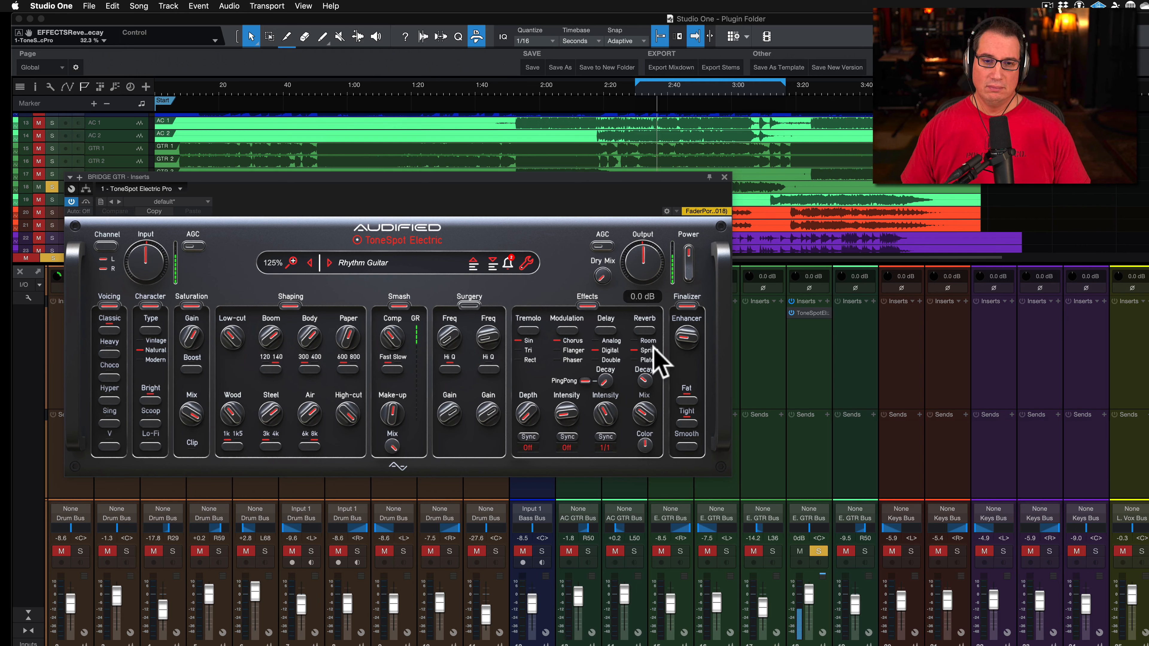
# Set the Finalizer's Enhancer to 3.7 dB with Smooth engaged, comparing the section bypassed and active during playback
pyautogui.click(686, 307)
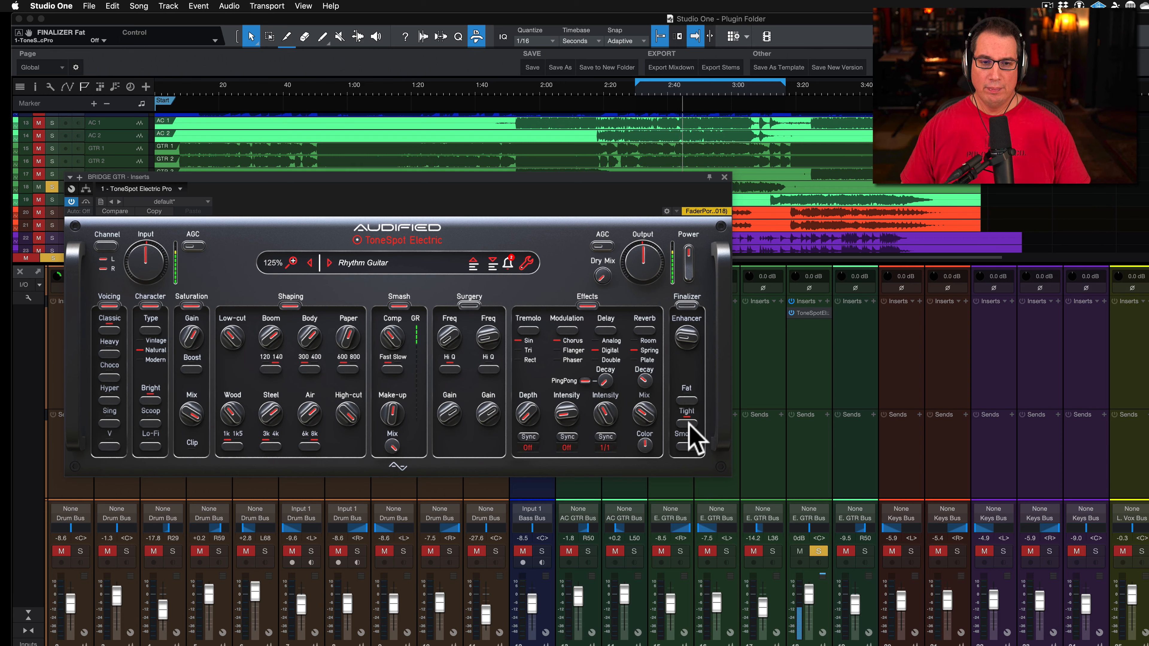
pyautogui.moveTo(686, 335)
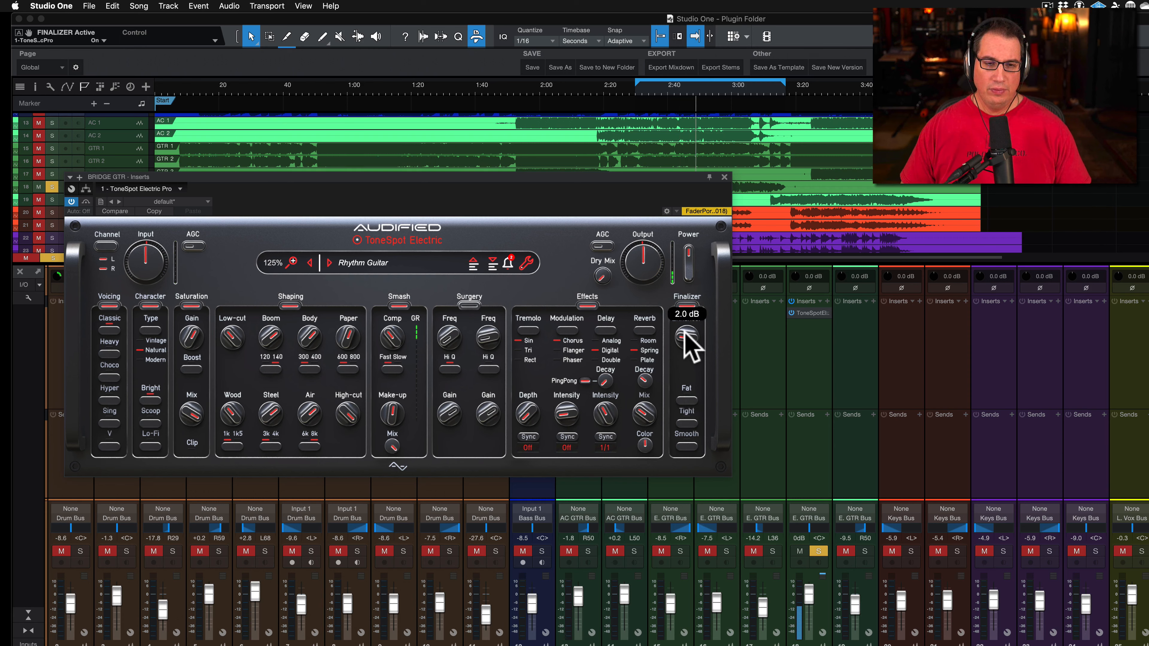
pyautogui.click(686, 336)
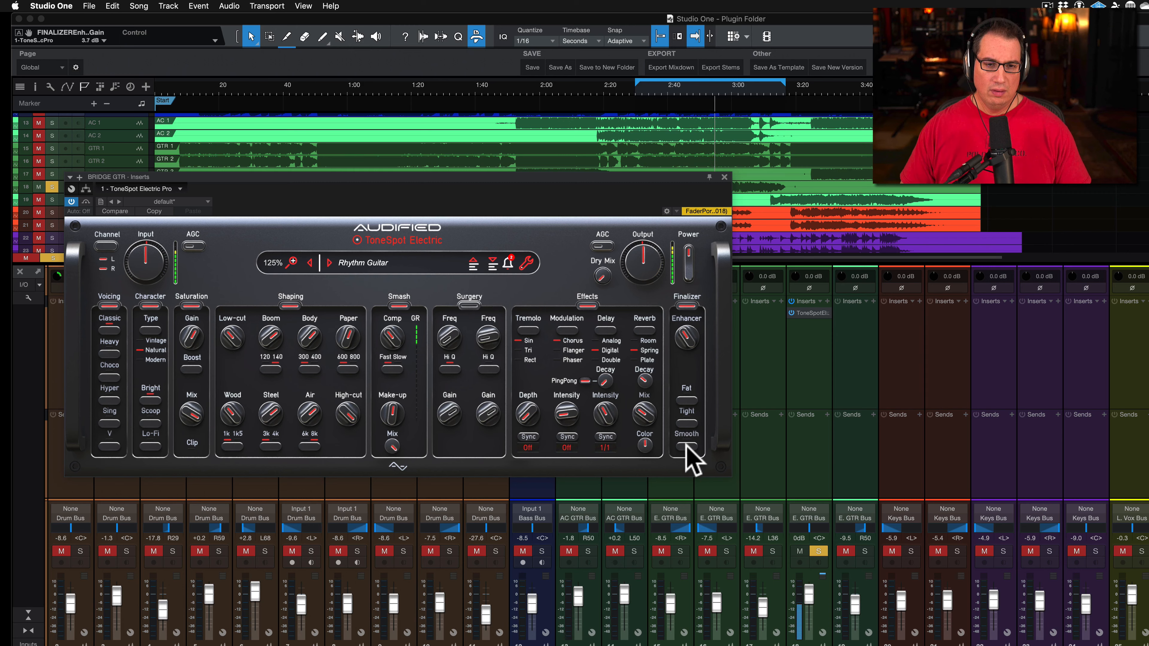
pyautogui.click(686, 306)
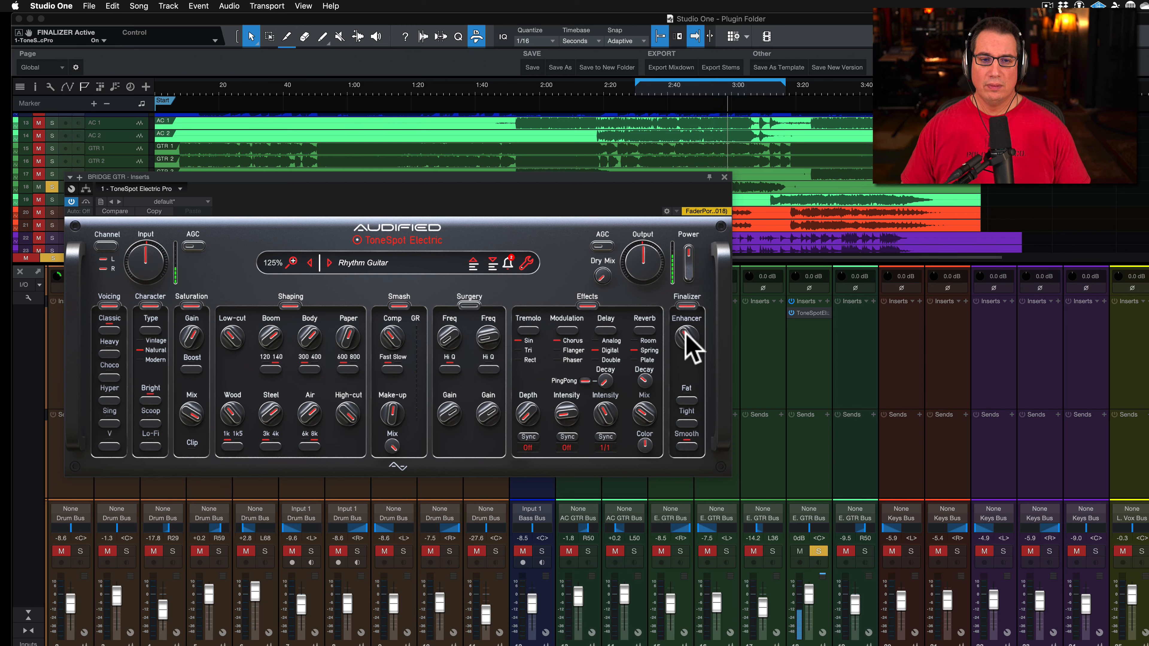
pyautogui.moveTo(684, 333); pyautogui.dragTo(684, 326)
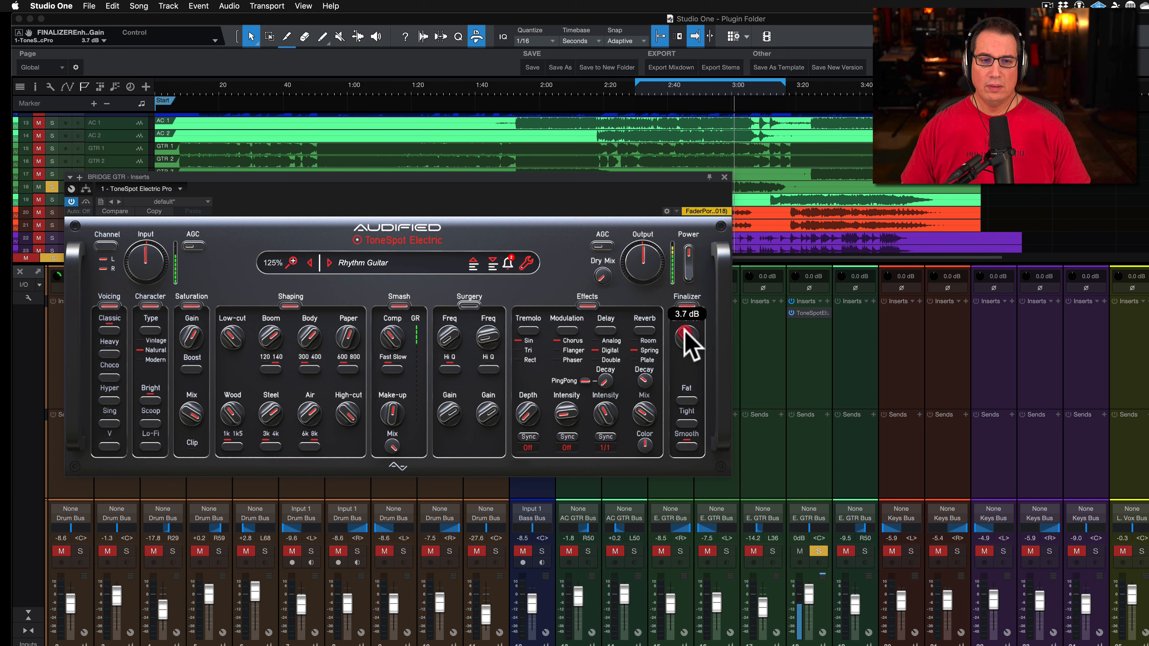
pyautogui.moveTo(634, 260); pyautogui.dragTo(634, 262)
pyautogui.click(680, 327)
pyautogui.click(684, 305)
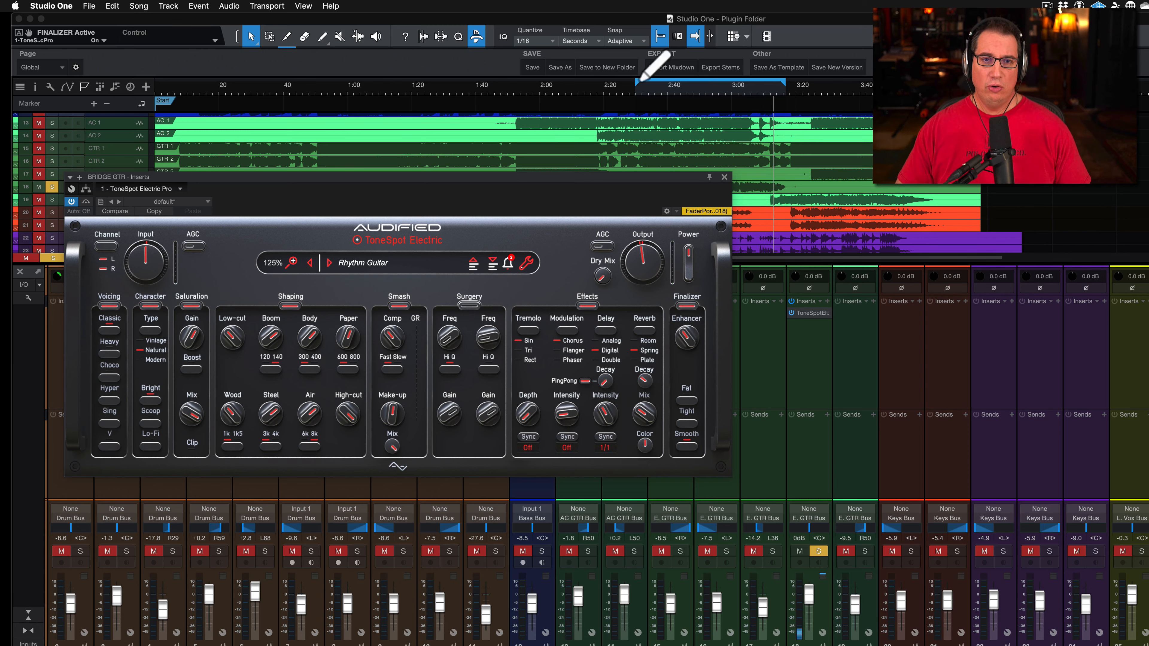
# Replay from the loop start and lower the plug-in's Output, comparing the whole plug-in bypassed and powered on
pyautogui.click(648, 89)
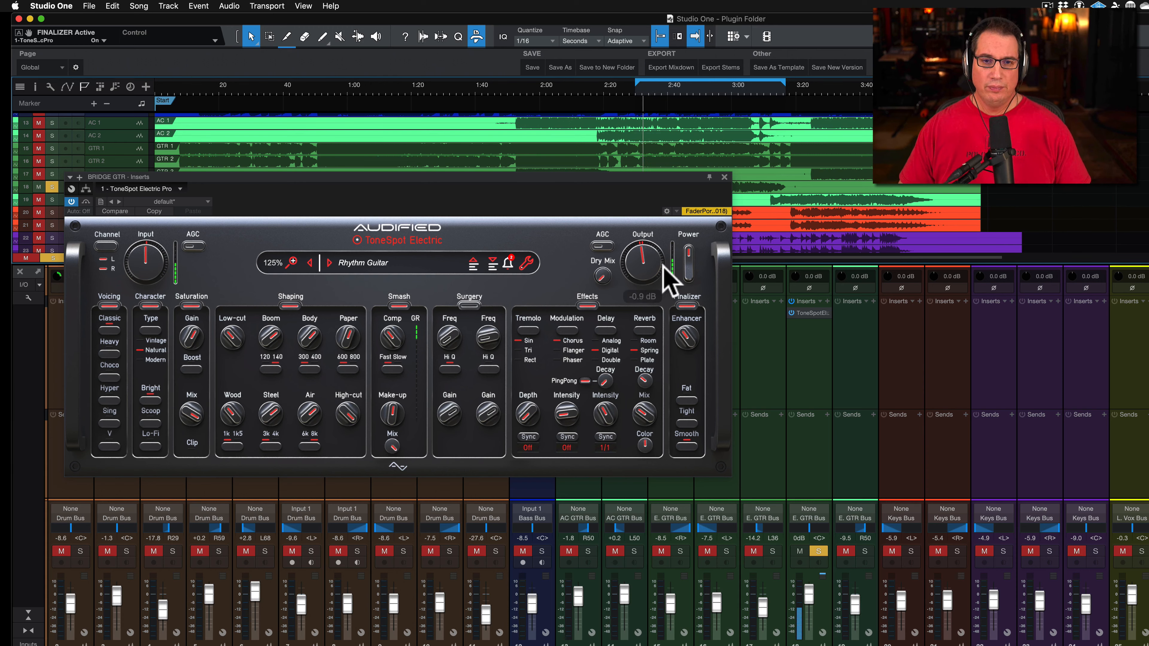
pyautogui.click(688, 262)
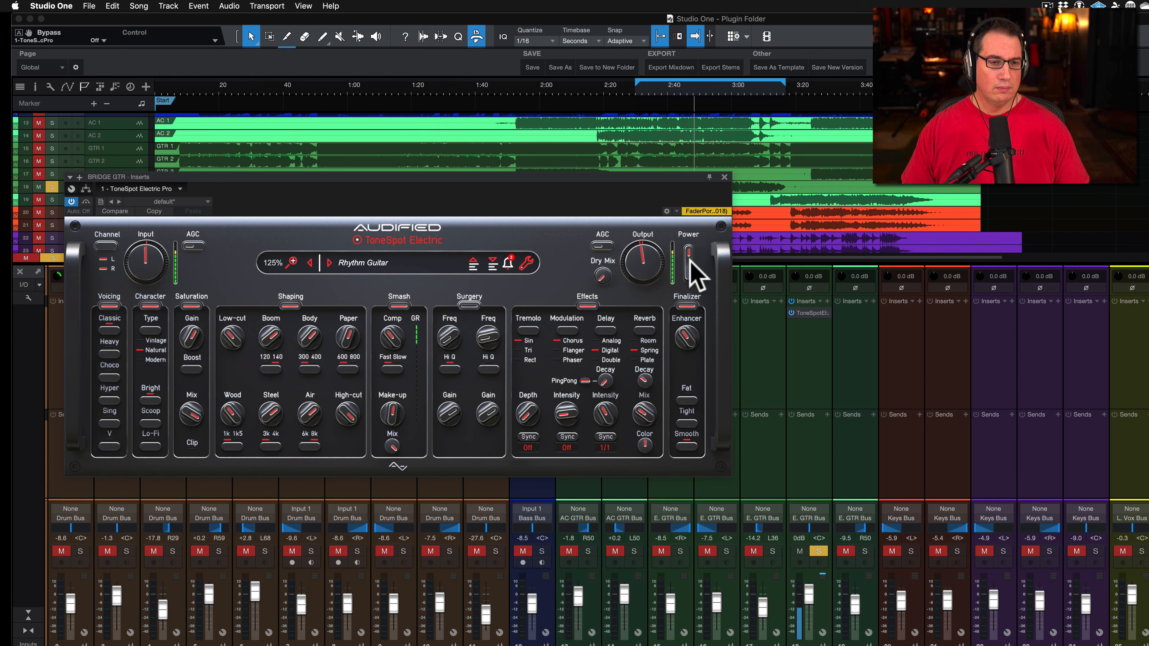
pyautogui.moveTo(639, 266)
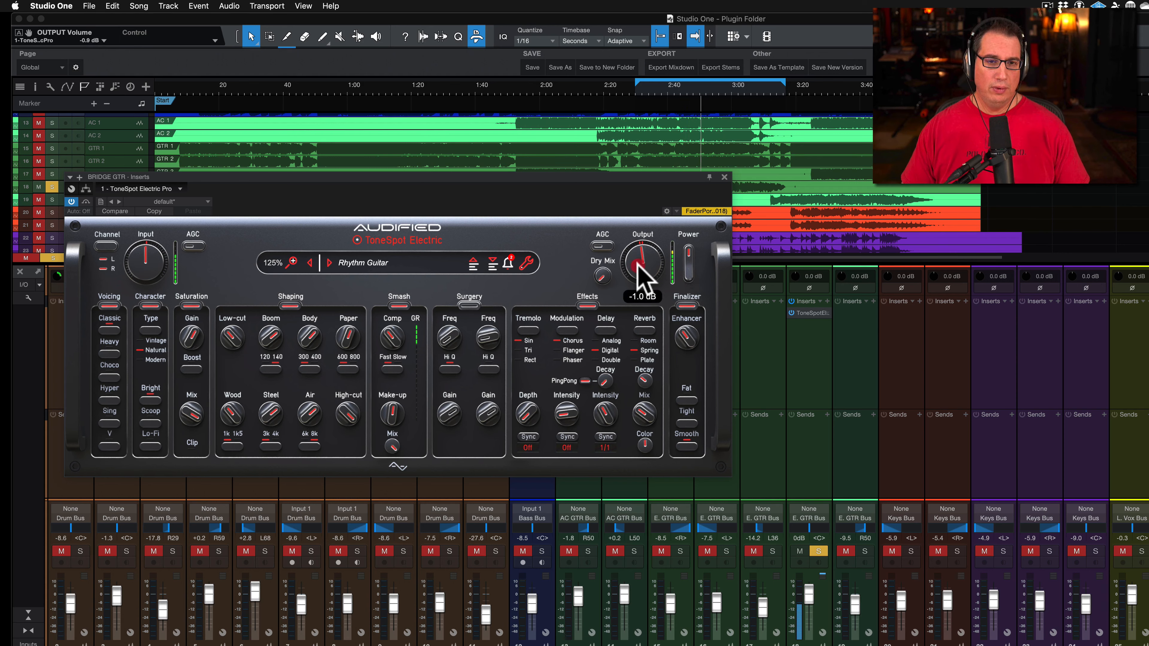
pyautogui.click(688, 257)
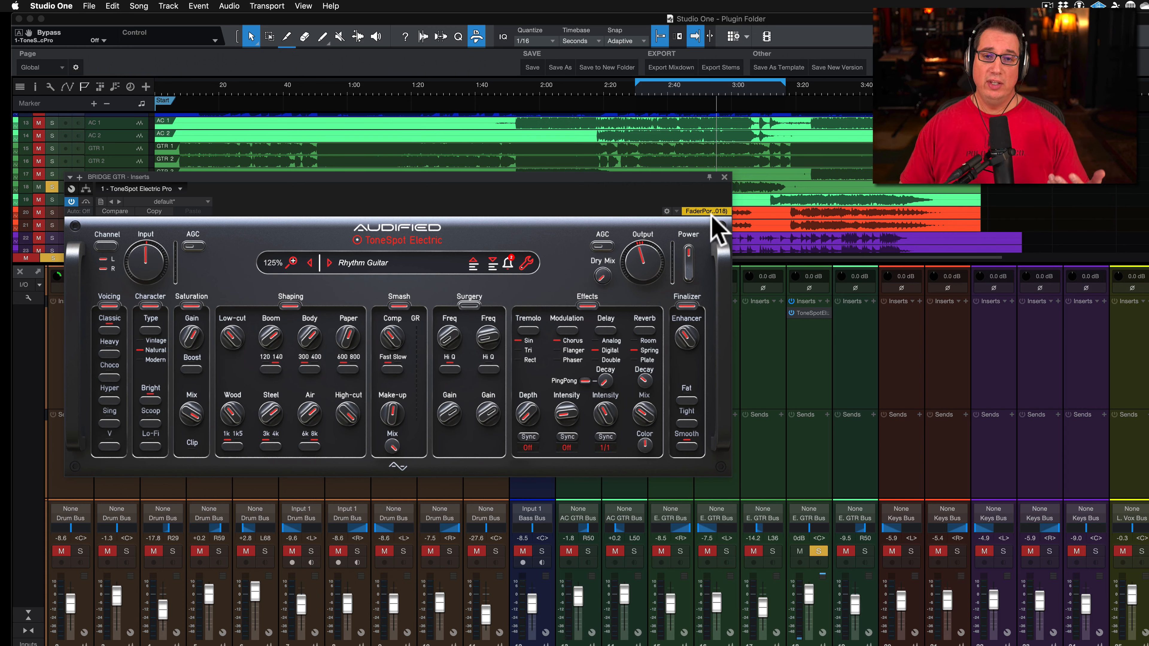
# Close the ToneSpot Electric window, clear all track solos and mutes, and save the song
pyautogui.click(724, 177)
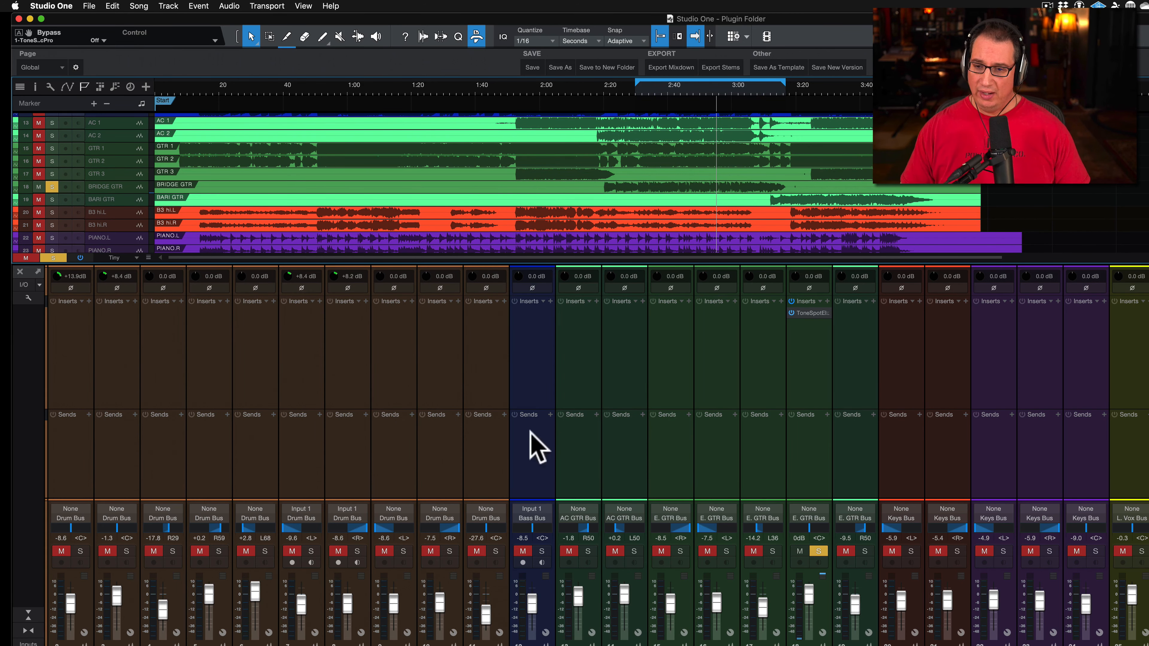
pyautogui.hscroll(6, 854, 605)
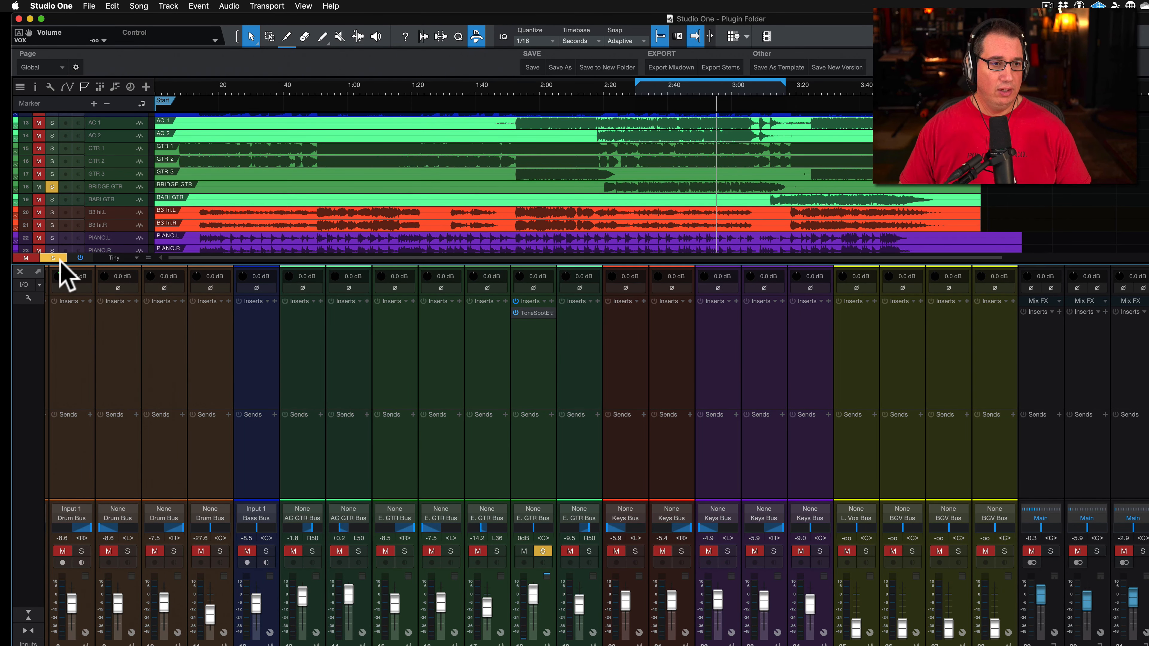
pyautogui.click(56, 259)
pyautogui.click(26, 258)
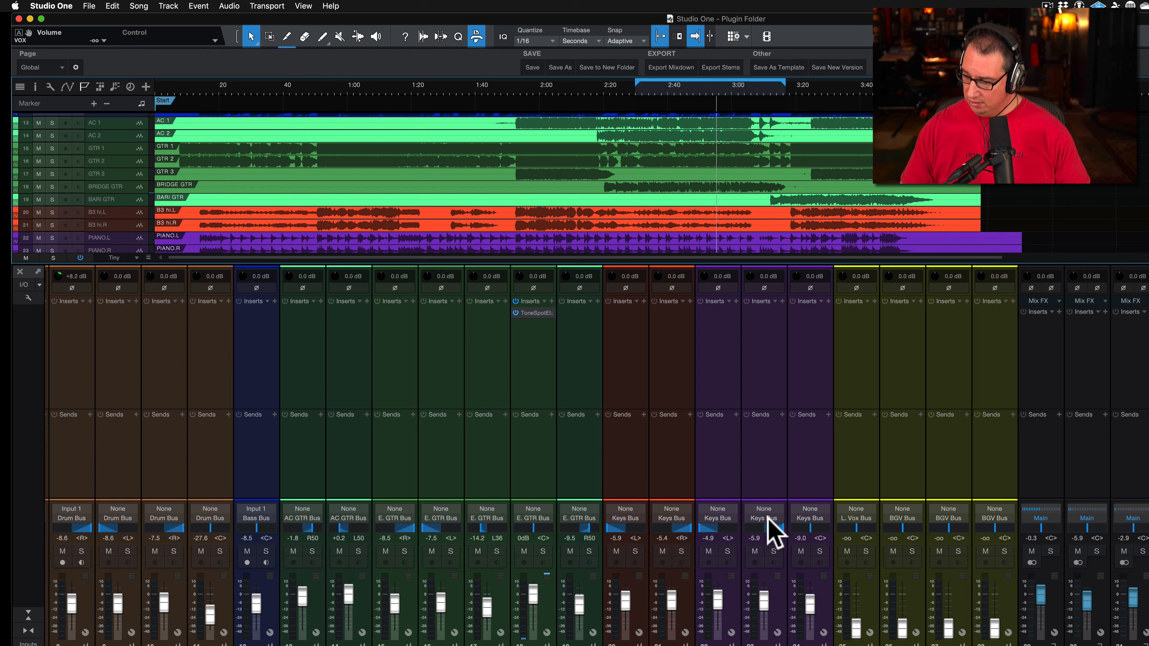
pyautogui.press('super+s')
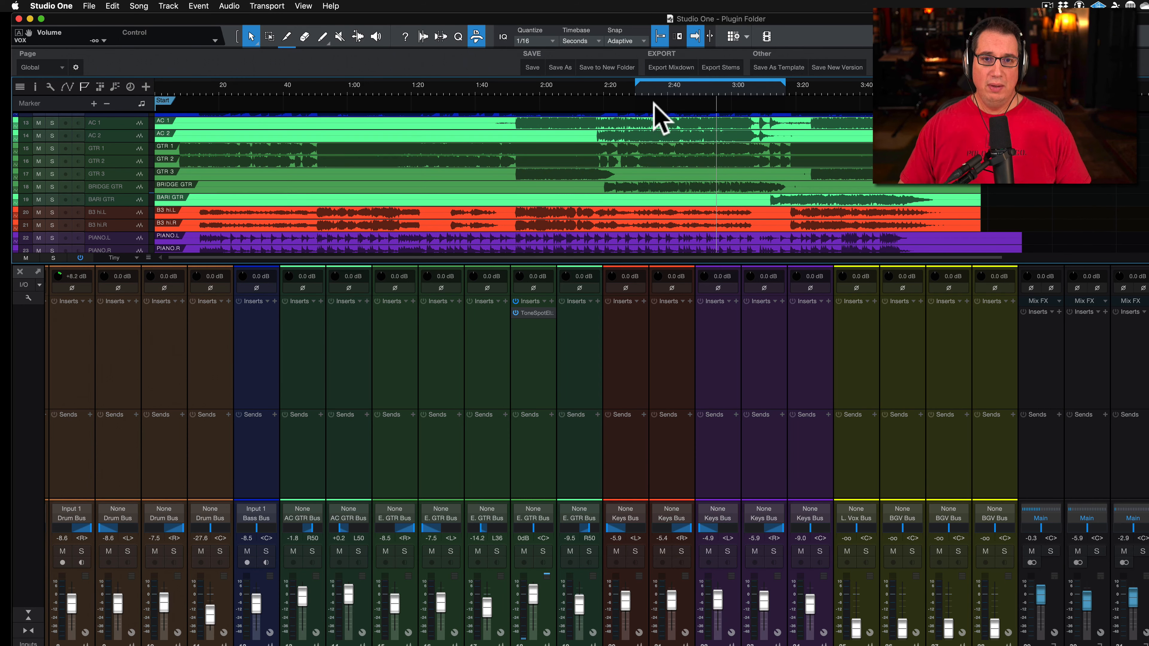
# Extend the loop start back to about 2:13, then play the mix with AC 1 at -4.4 dB, AC 2 lowered and BRIDGE GTR at +1.8 dB
pyautogui.moveTo(631, 86)
pyautogui.mouseDown()
pyautogui.moveTo(534, 86)
pyautogui.moveTo(583, 88)
pyautogui.mouseUp()
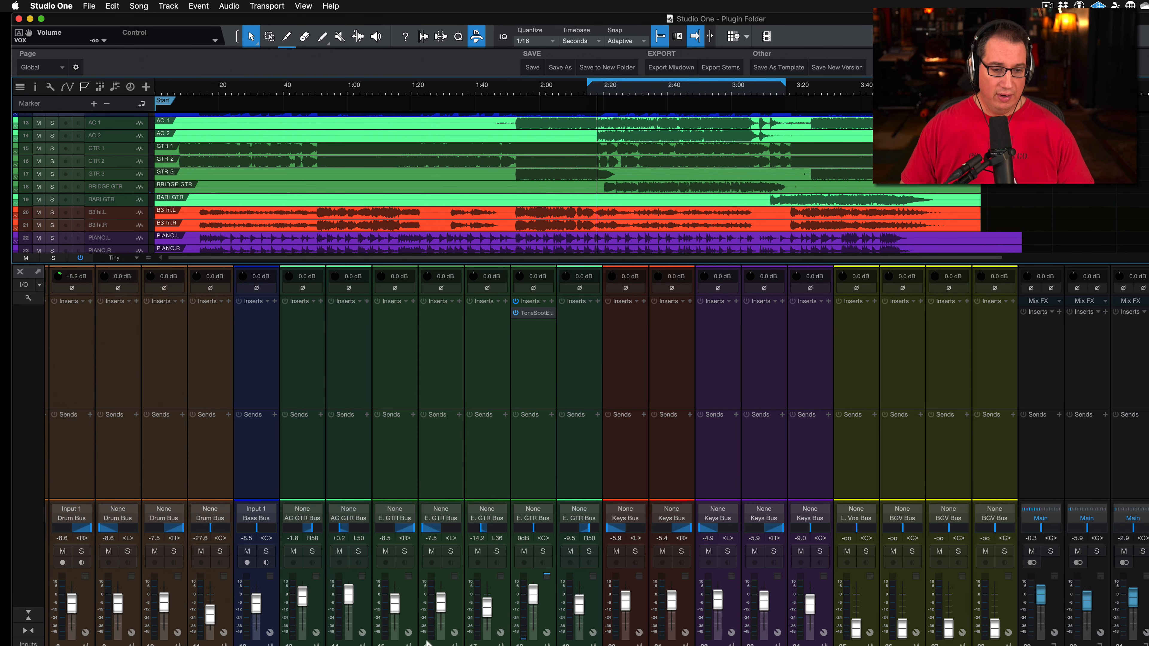
pyautogui.hscroll(-5, 579, 453)
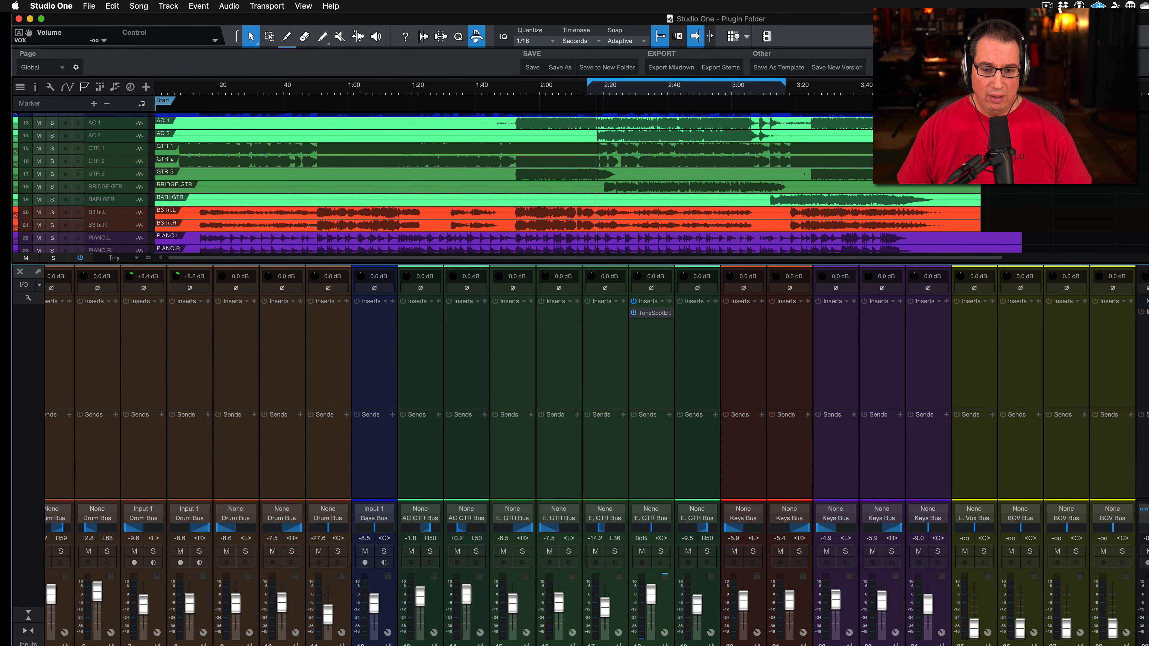
pyautogui.moveTo(466, 596); pyautogui.dragTo(465, 607)
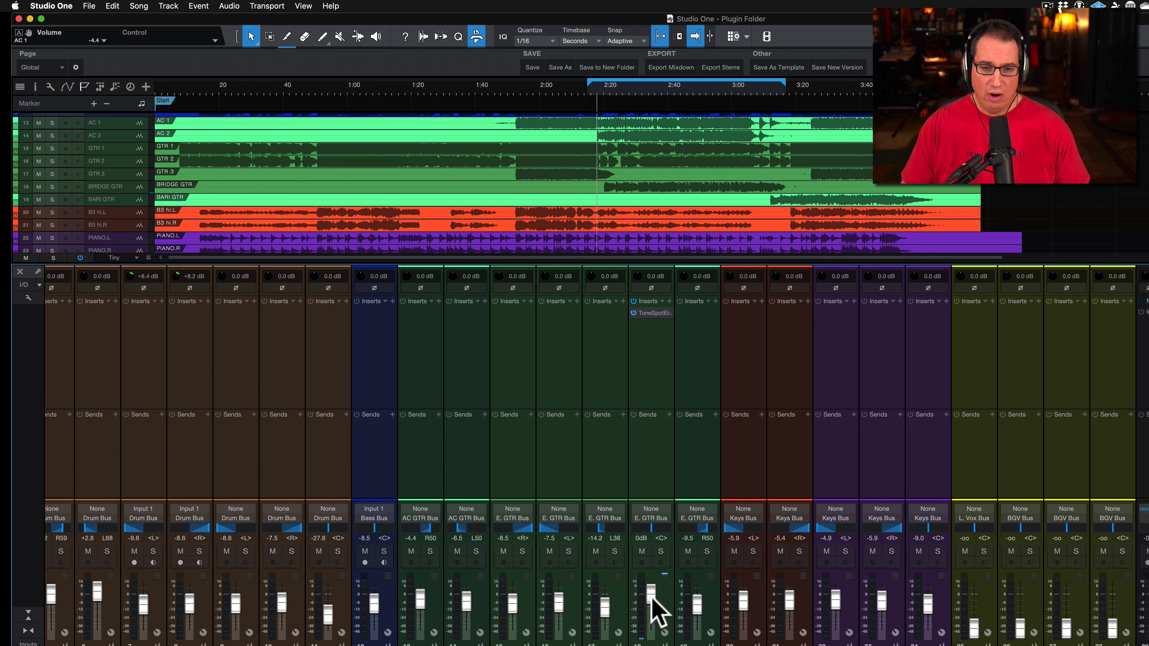
pyautogui.press('space')
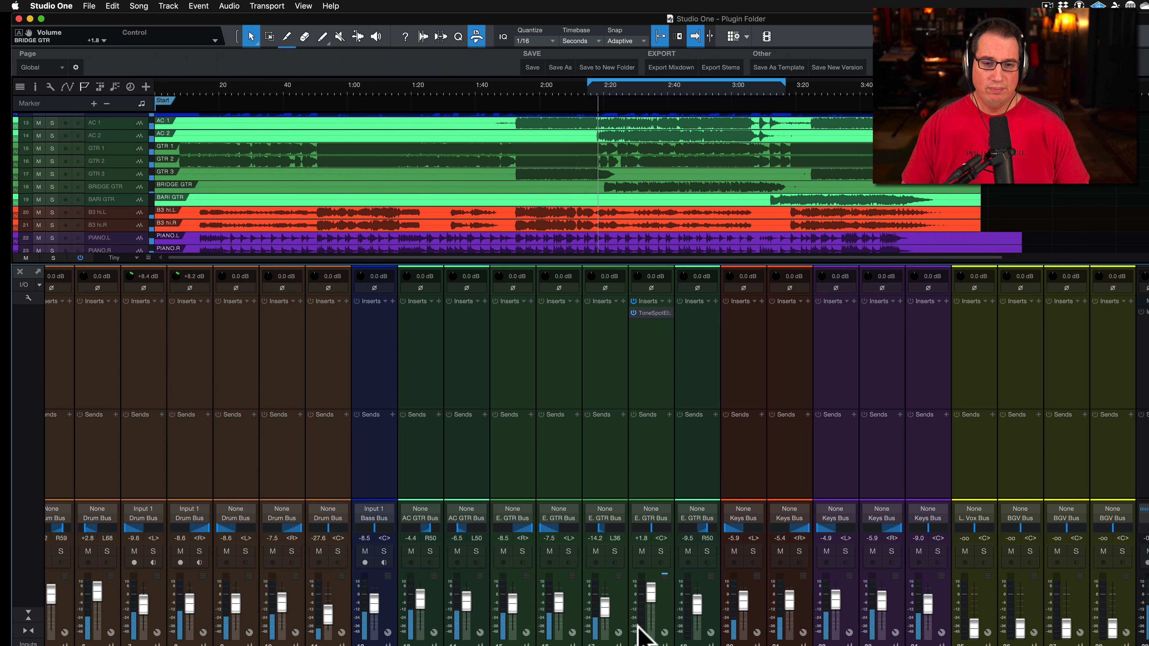
# Raise BRIDGE GTR to +2.8 dB and lower BASS DI to -11.2 dB while the mix plays
pyautogui.moveTo(649, 592); pyautogui.dragTo(647, 590)
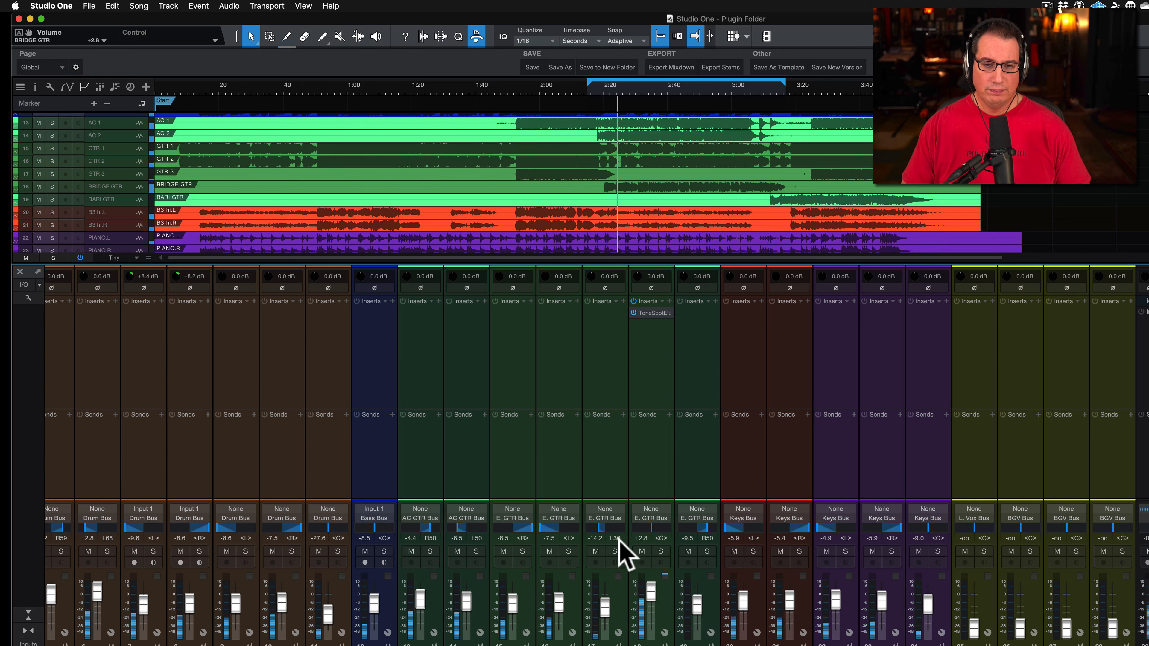
pyautogui.moveTo(374, 604)
pyautogui.mouseDown()
pyautogui.moveTo(372, 616)
pyautogui.moveTo(367, 602)
pyautogui.mouseUp()
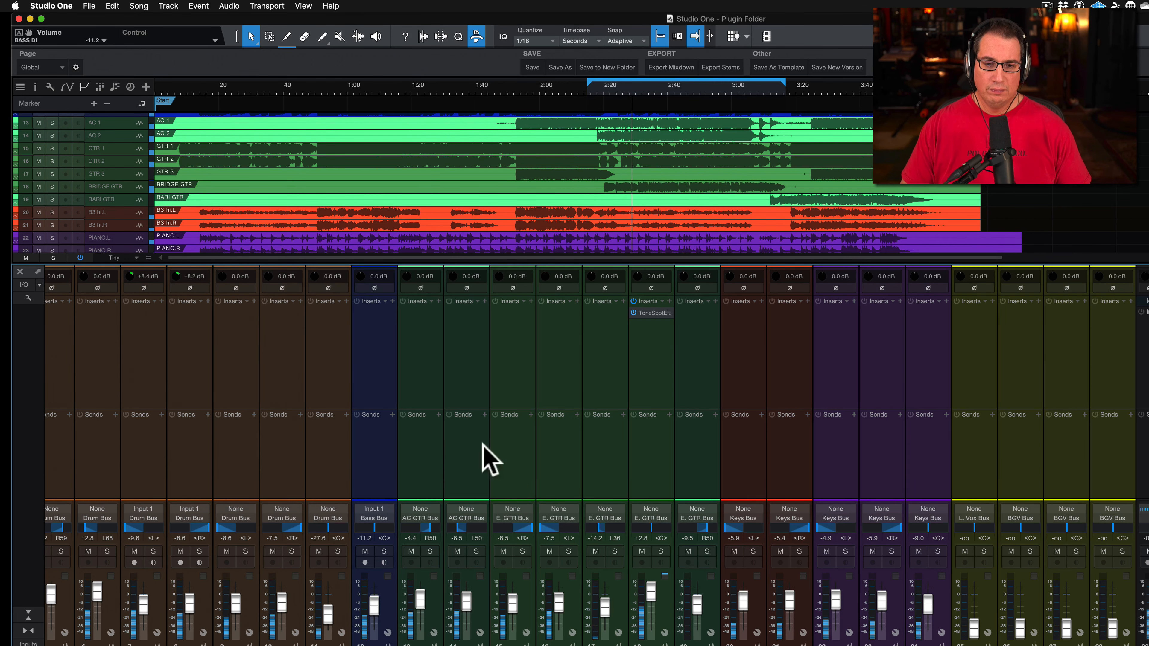
# Reopen ToneSpot Electric on BRIDGE GTR, compare it bypassed, and set Output to -0.1 dB and Shaping Air to 3.6 dB with Steel raised
pyautogui.click(656, 317)
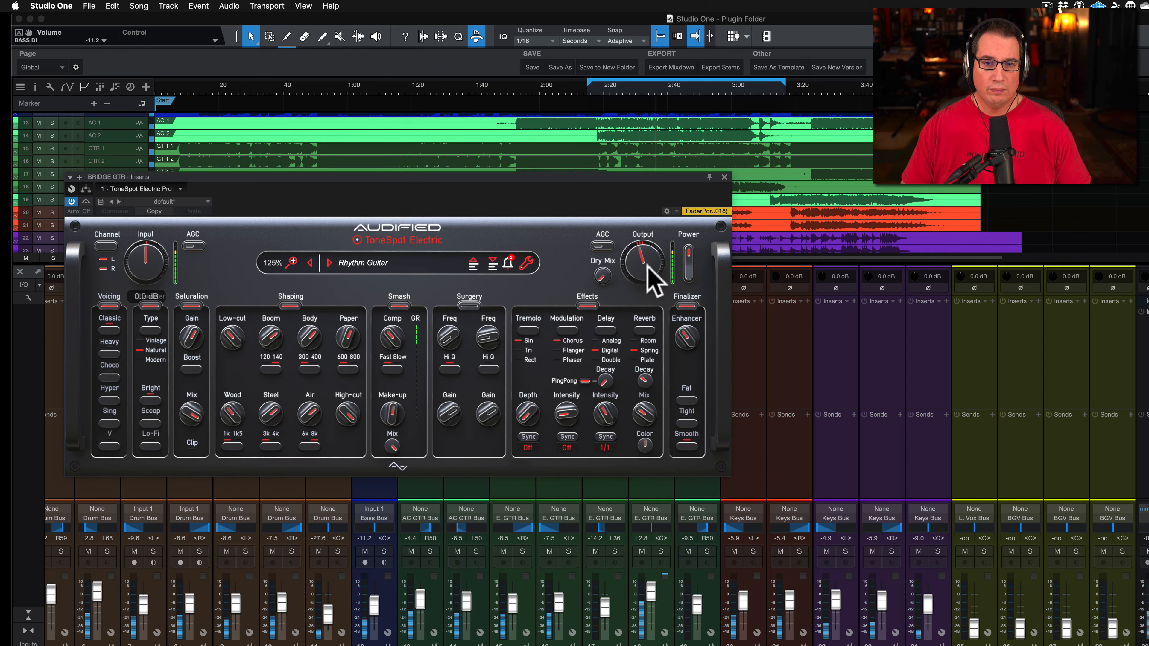
pyautogui.click(691, 263)
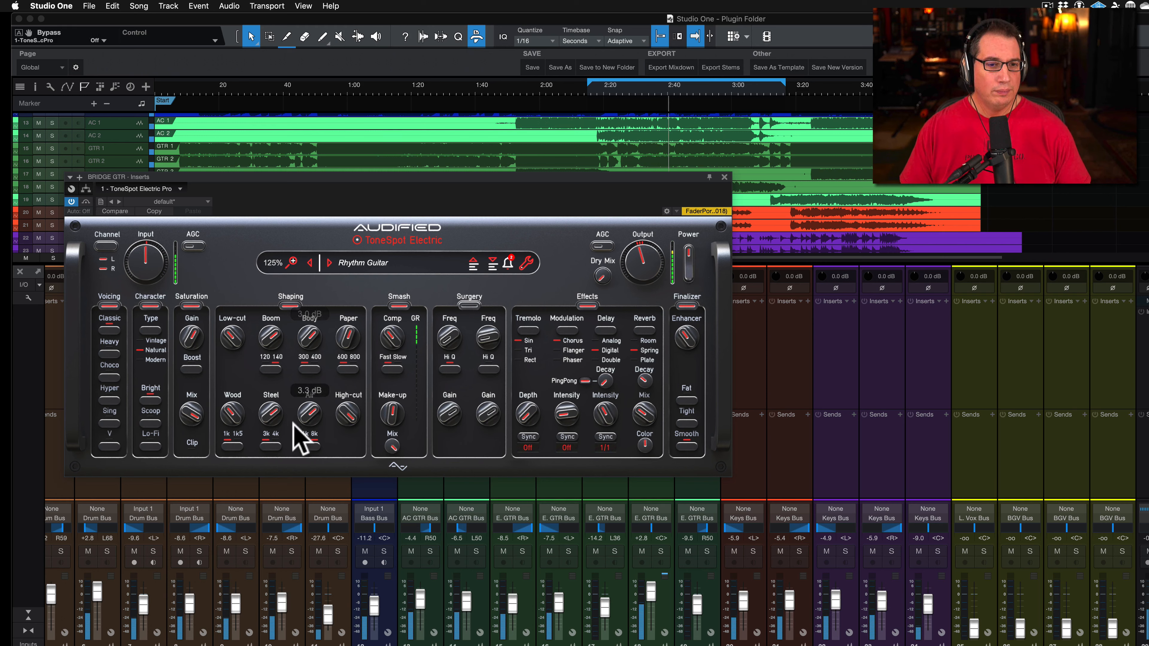
pyautogui.moveTo(234, 331); pyautogui.dragTo(233, 319)
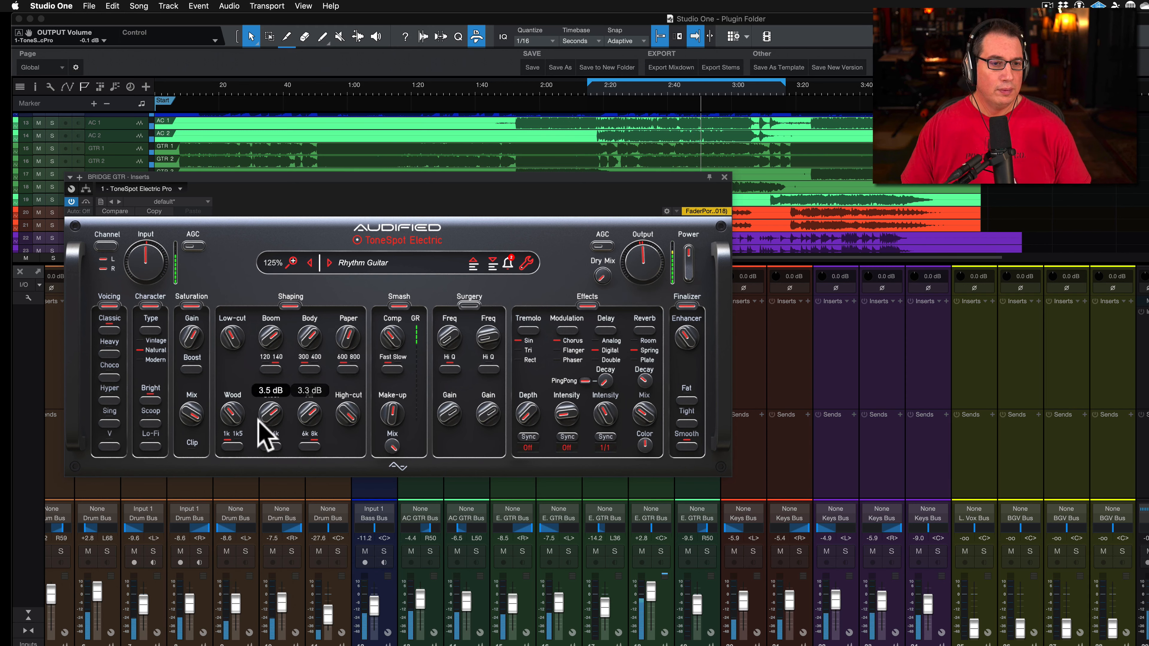
pyautogui.moveTo(271, 418); pyautogui.dragTo(267, 401)
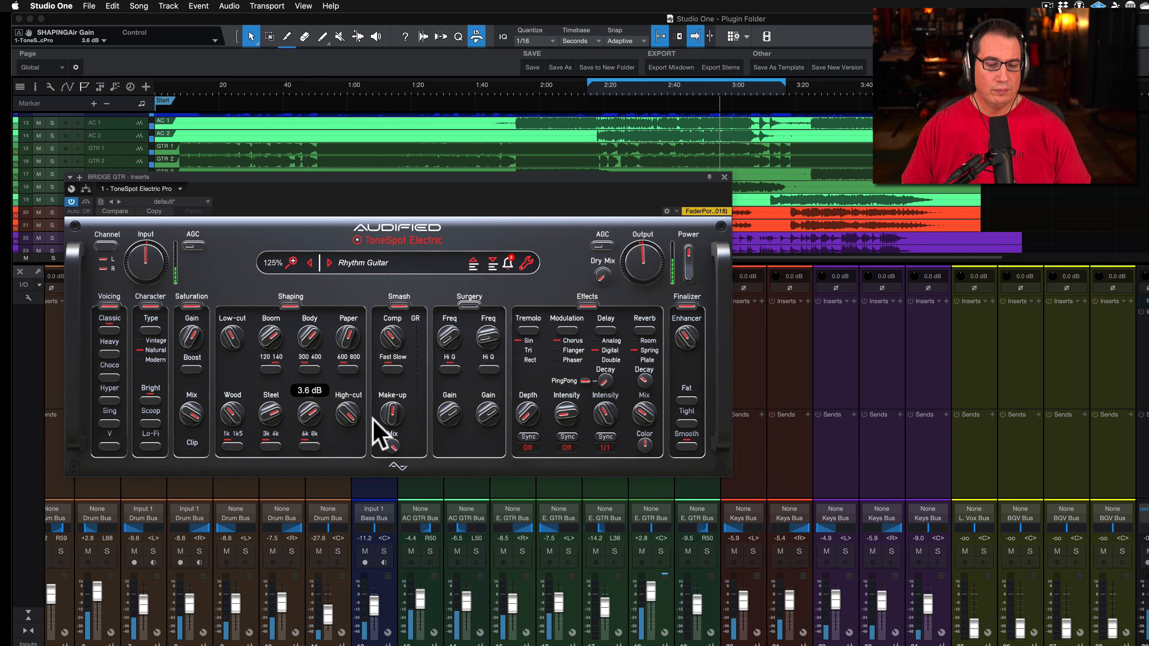
# Set BRIDGE GTR to +3.3 dB and GTR 2 to -9.0 dB in the mixer
pyautogui.moveTo(647, 591); pyautogui.dragTo(648, 588)
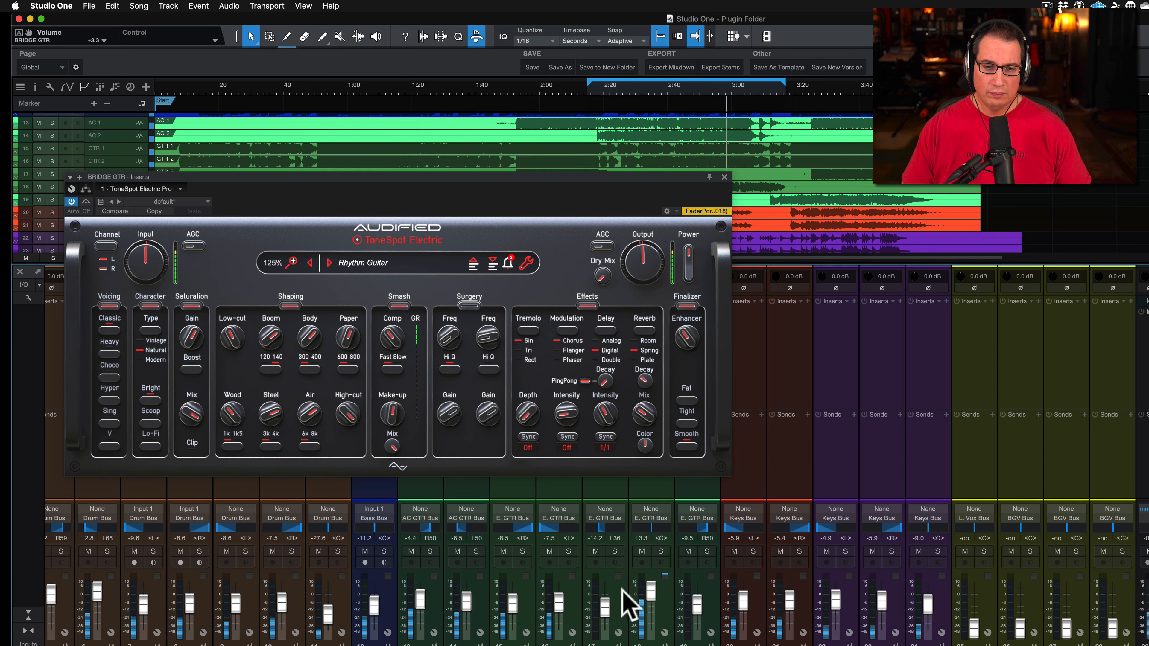
pyautogui.moveTo(558, 602); pyautogui.dragTo(557, 607)
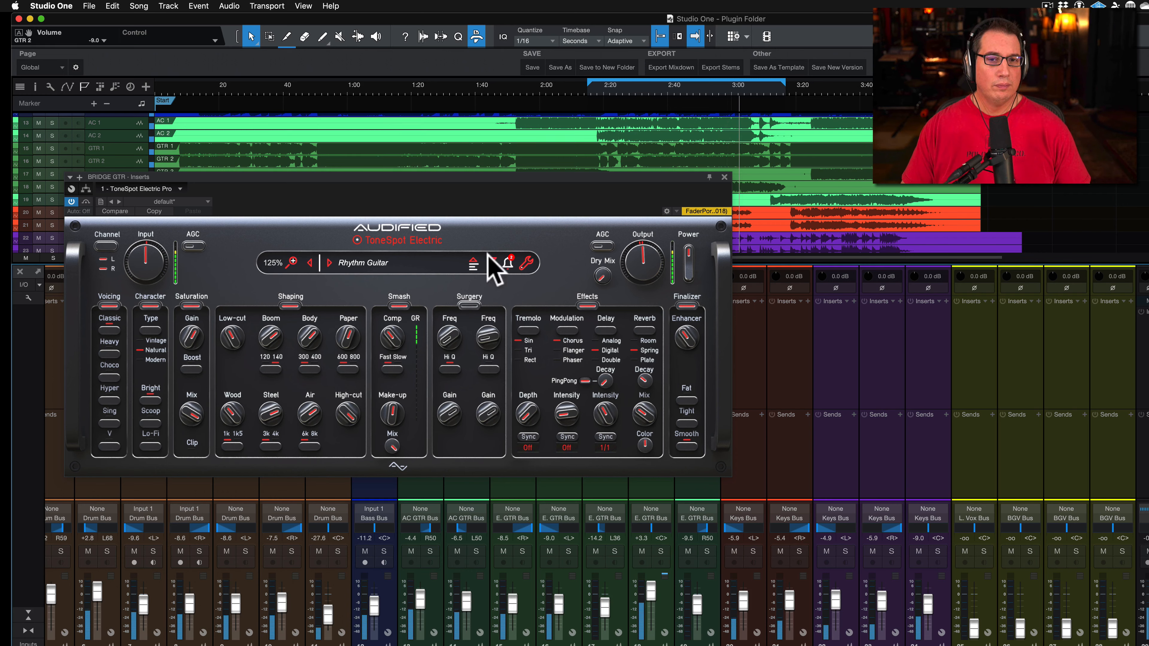
# Compare ToneSpot Electric bypassed and powered on in the mix, replaying the section from about 2:20
pyautogui.moveTo(654, 271)
pyautogui.click(689, 262)
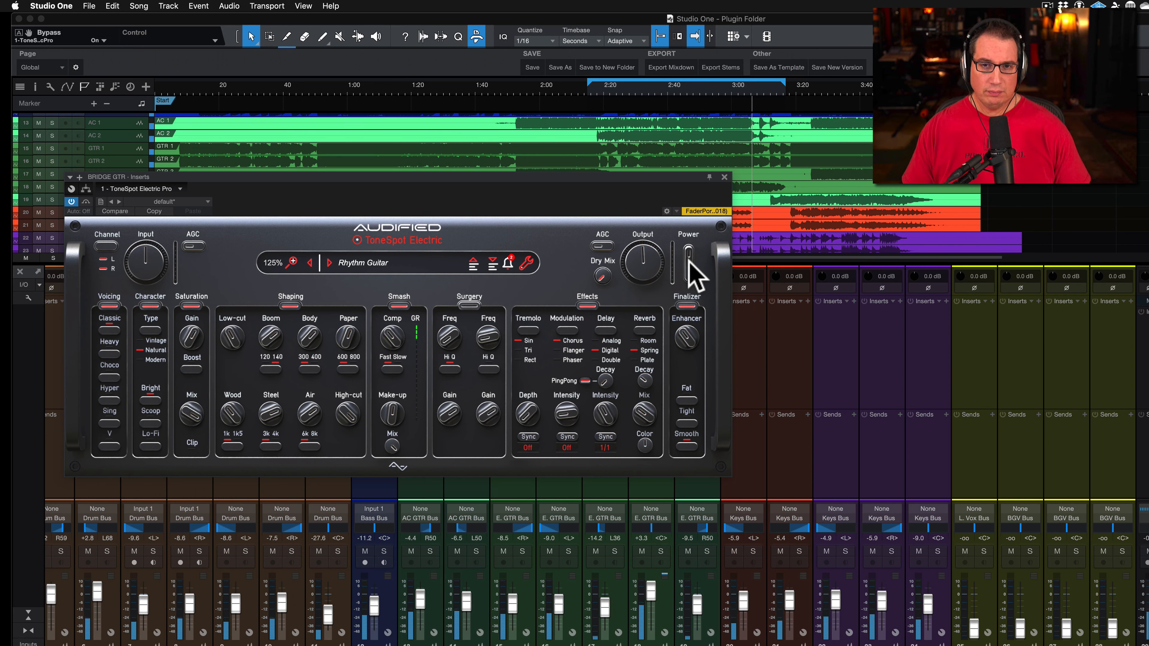
pyautogui.click(607, 91)
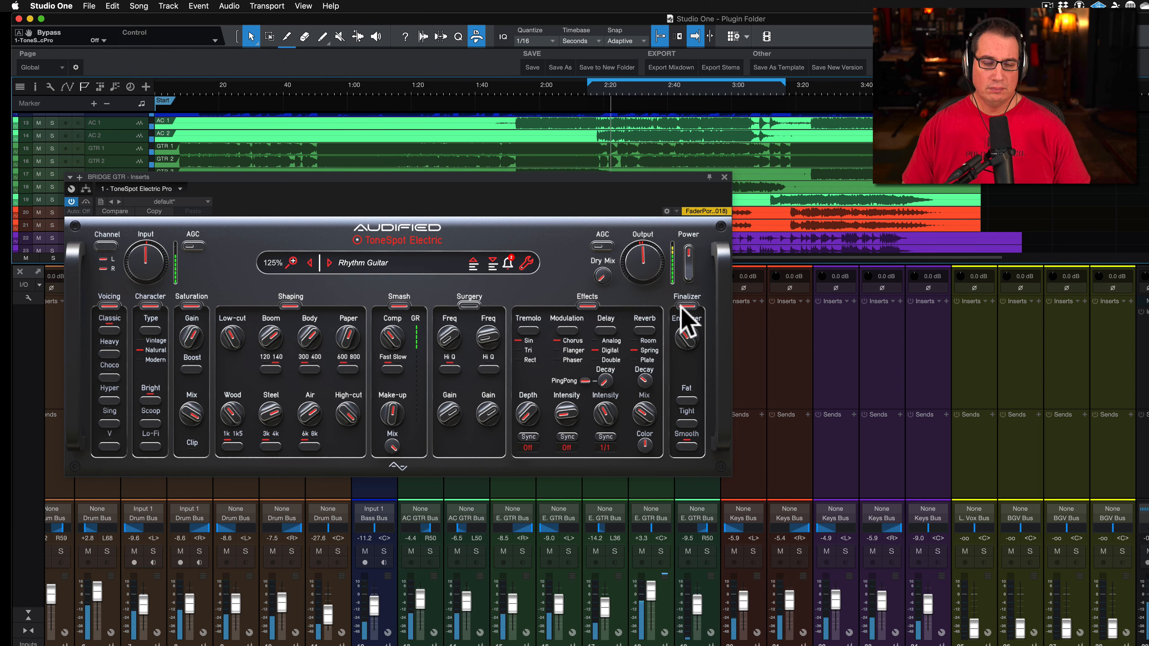
pyautogui.click(688, 263)
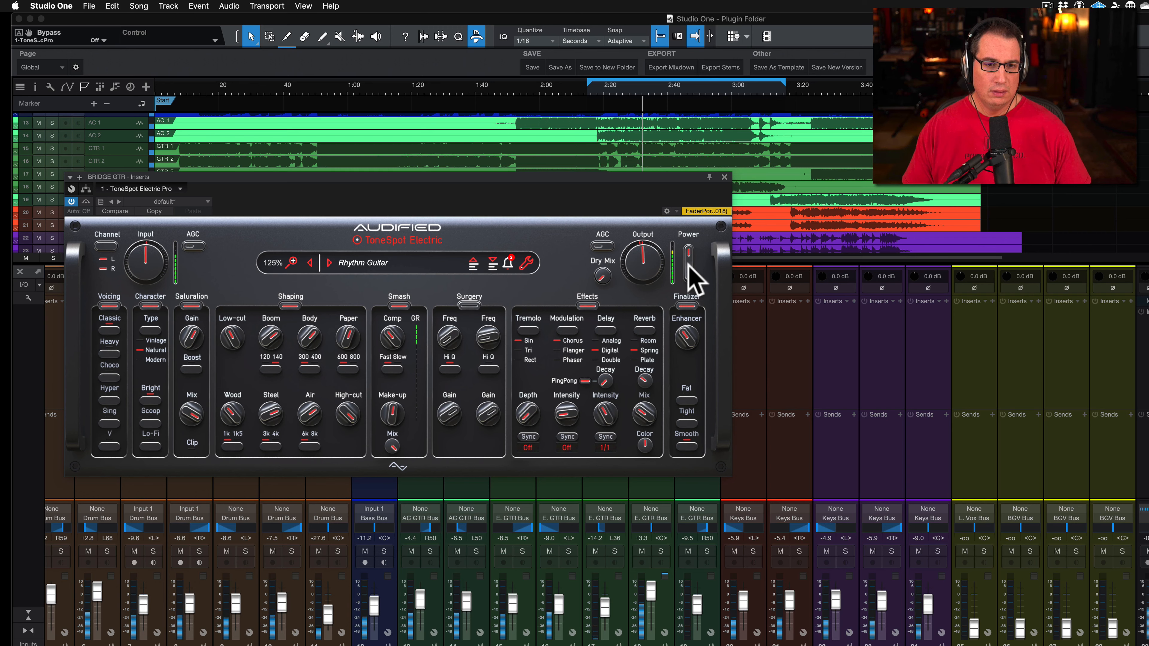
# Set Shaping Boom to 0.3 dB and Body to 1.6 dB with BRIDGE GTR at +4.9 dB, comparing the plug-in bypassed between changes
pyautogui.moveTo(271, 339)
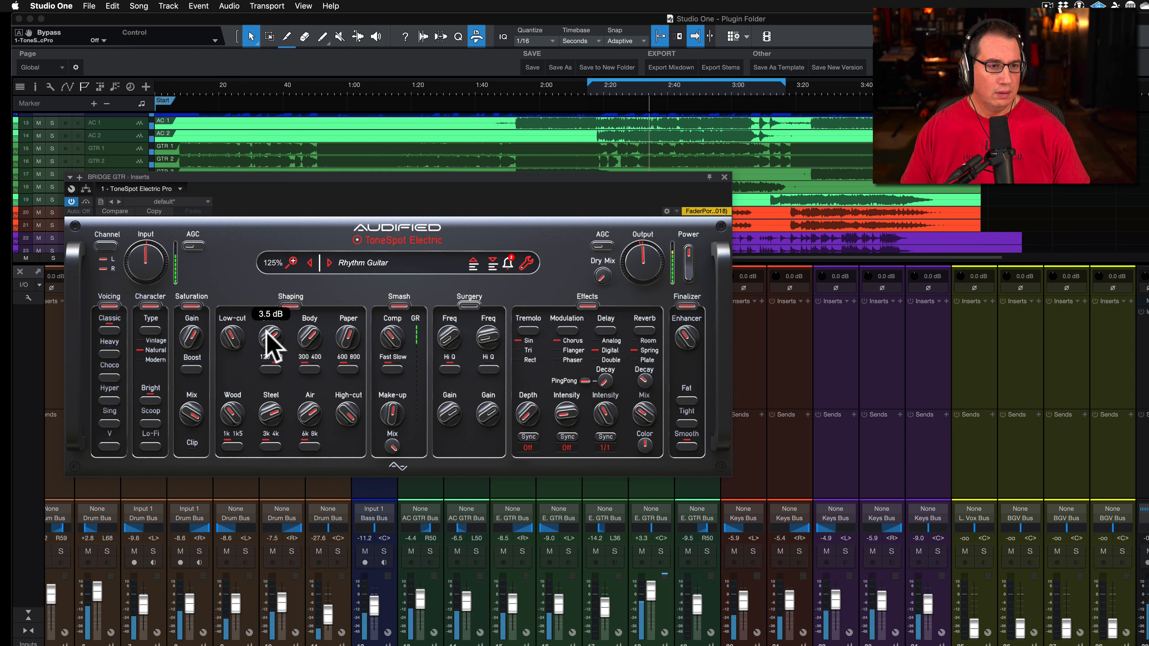
pyautogui.moveTo(266, 331); pyautogui.dragTo(265, 348)
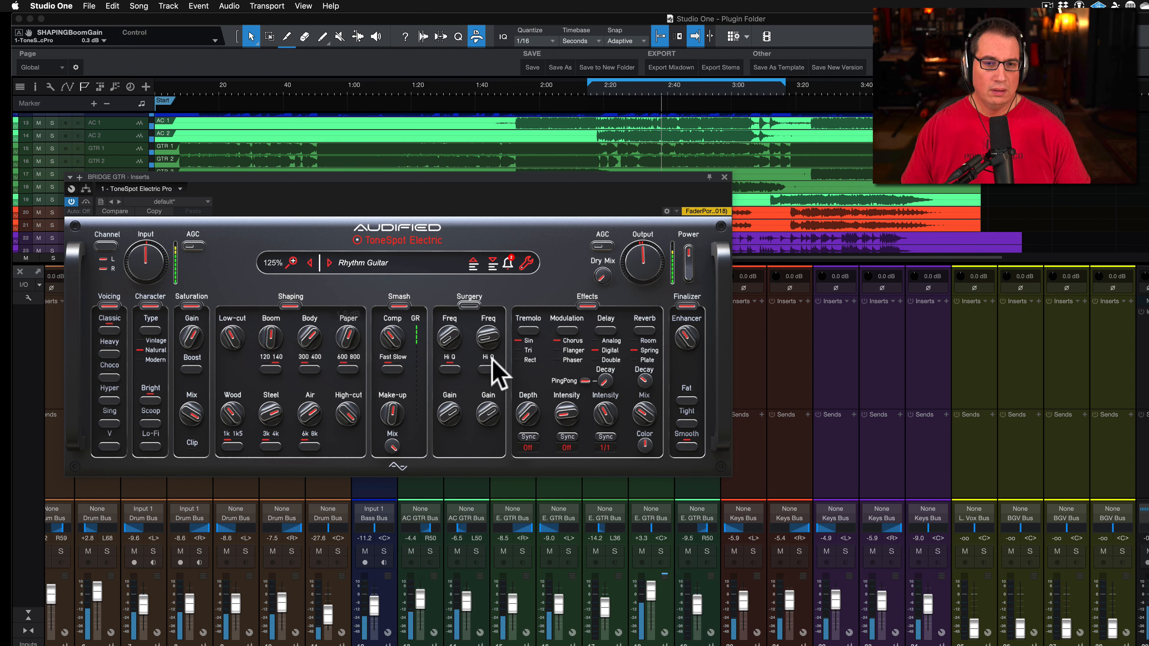
pyautogui.moveTo(649, 593); pyautogui.dragTo(648, 589)
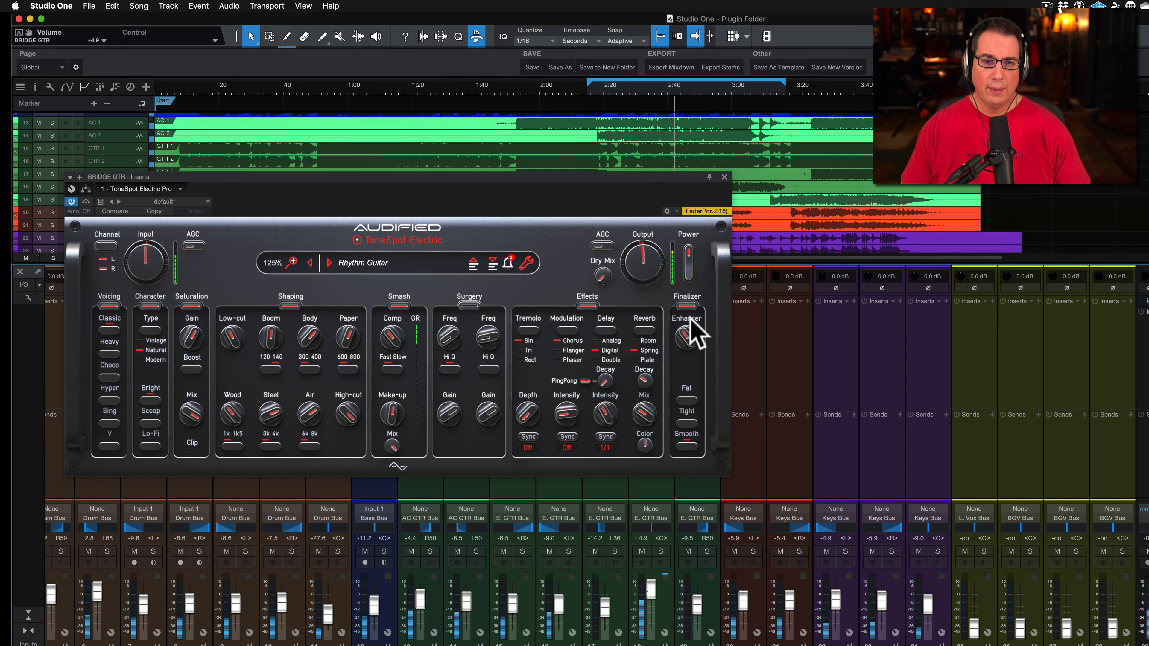
pyautogui.click(687, 259)
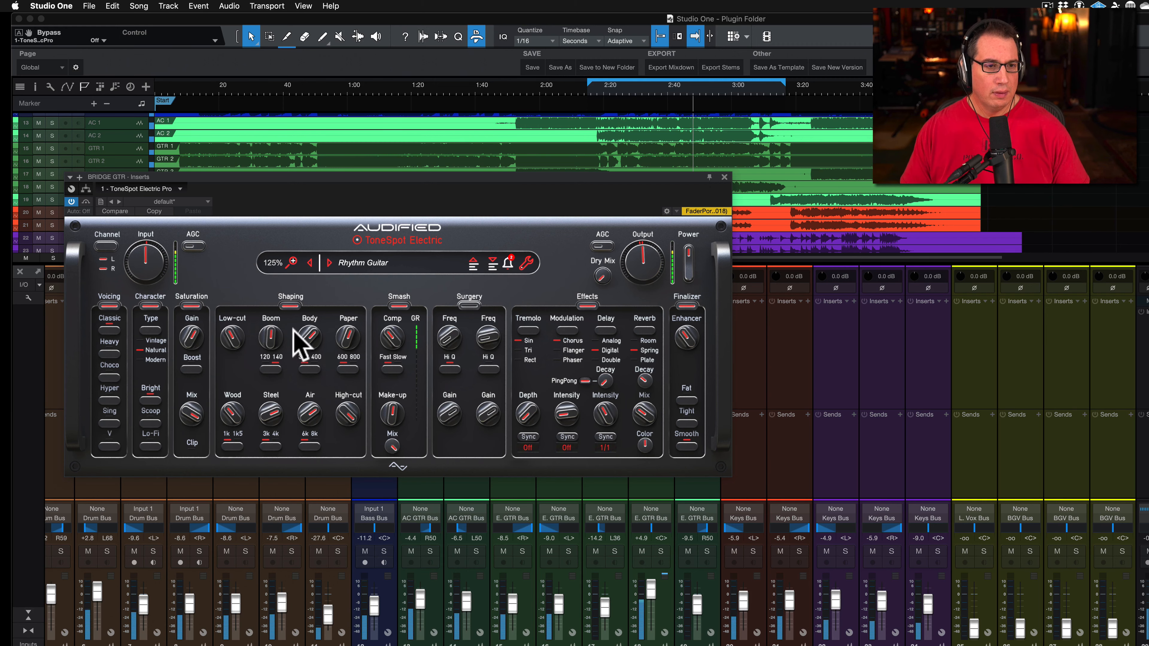
pyautogui.moveTo(300, 334)
pyautogui.moveTo(303, 338); pyautogui.dragTo(299, 343)
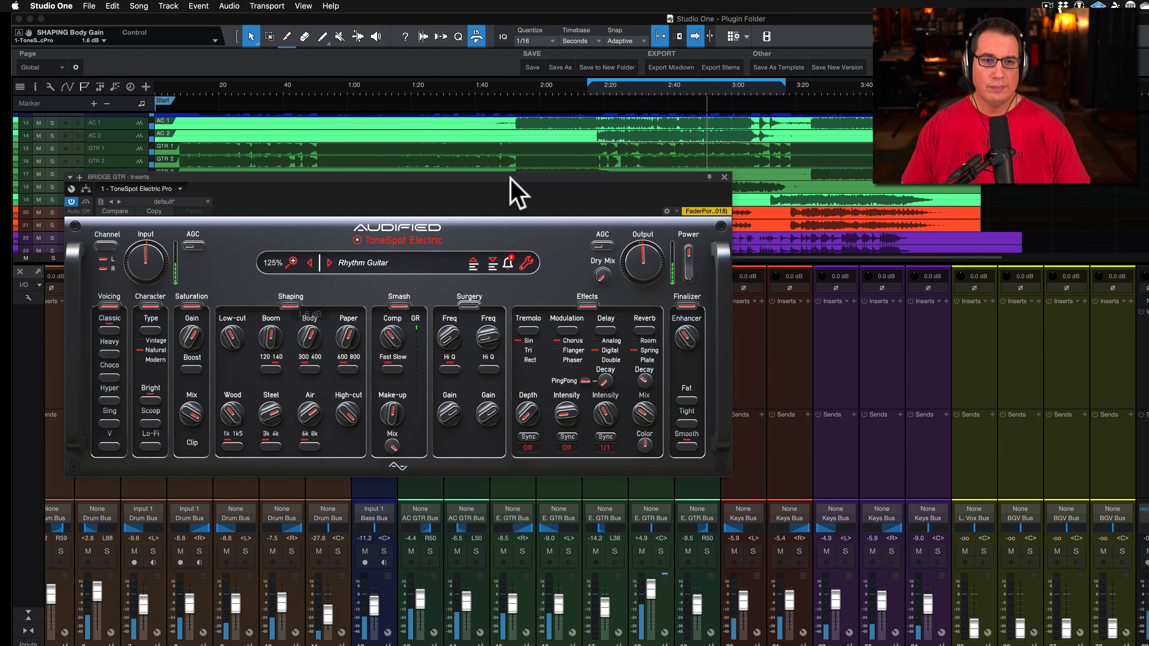
# Reposition the ToneSpot Electric window and solo the BRIDGE GTR channel
pyautogui.moveTo(510, 177); pyautogui.dragTo(507, 192)
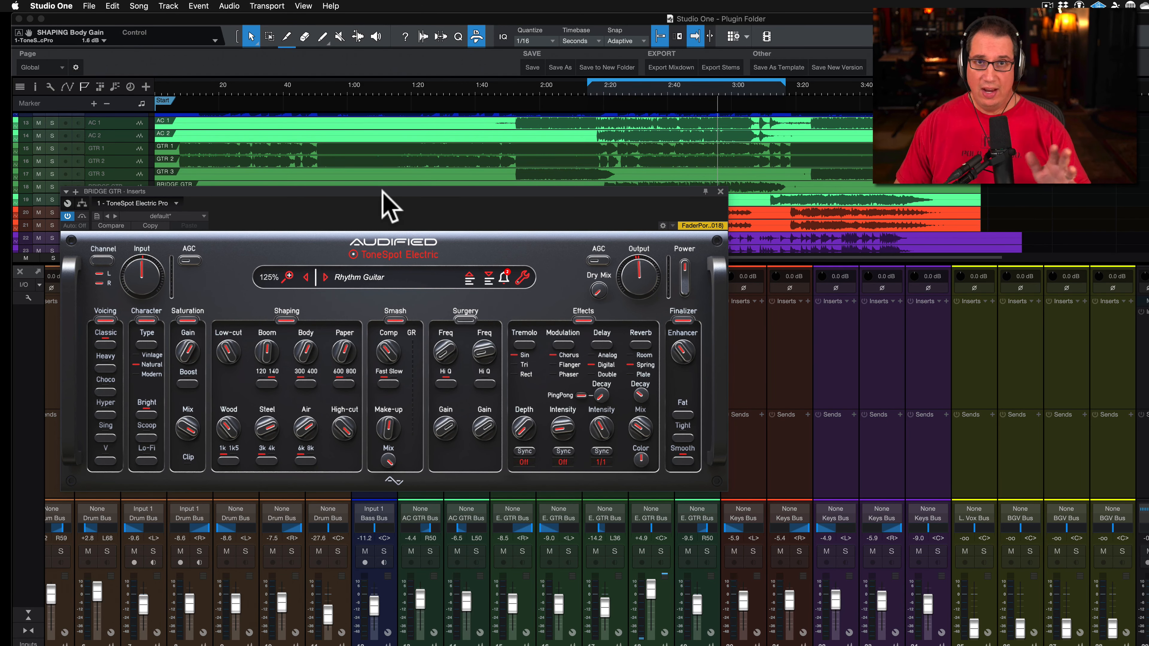
pyautogui.moveTo(383, 191); pyautogui.dragTo(403, 189)
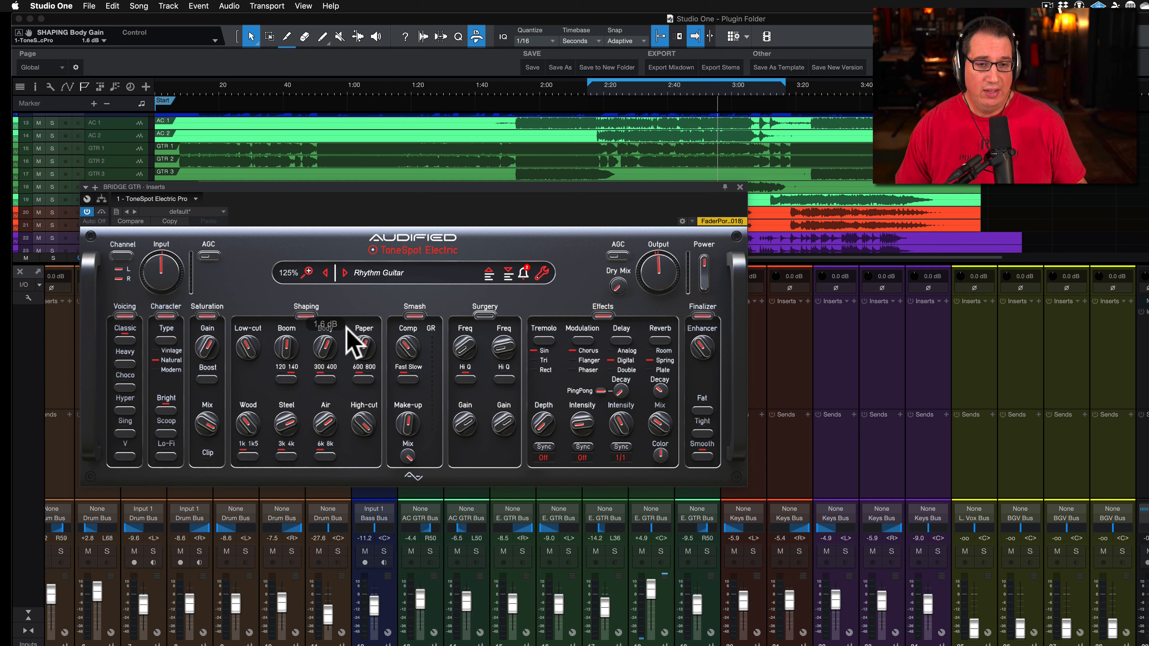
pyautogui.click(365, 273)
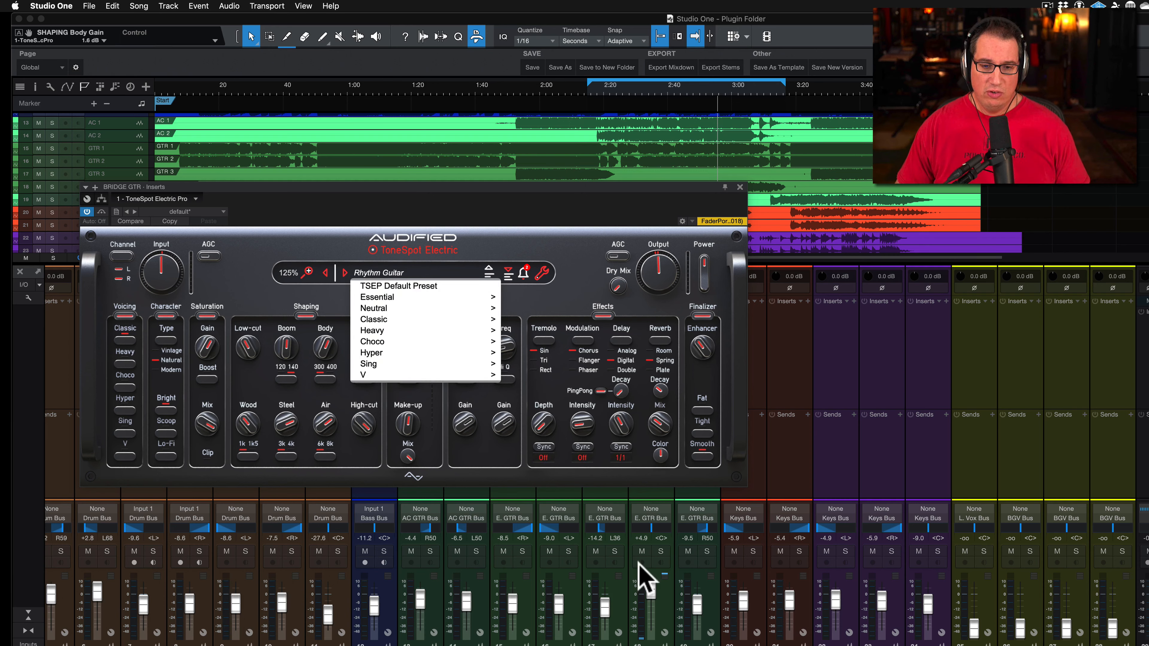
pyautogui.click(660, 549)
pyautogui.click(659, 549)
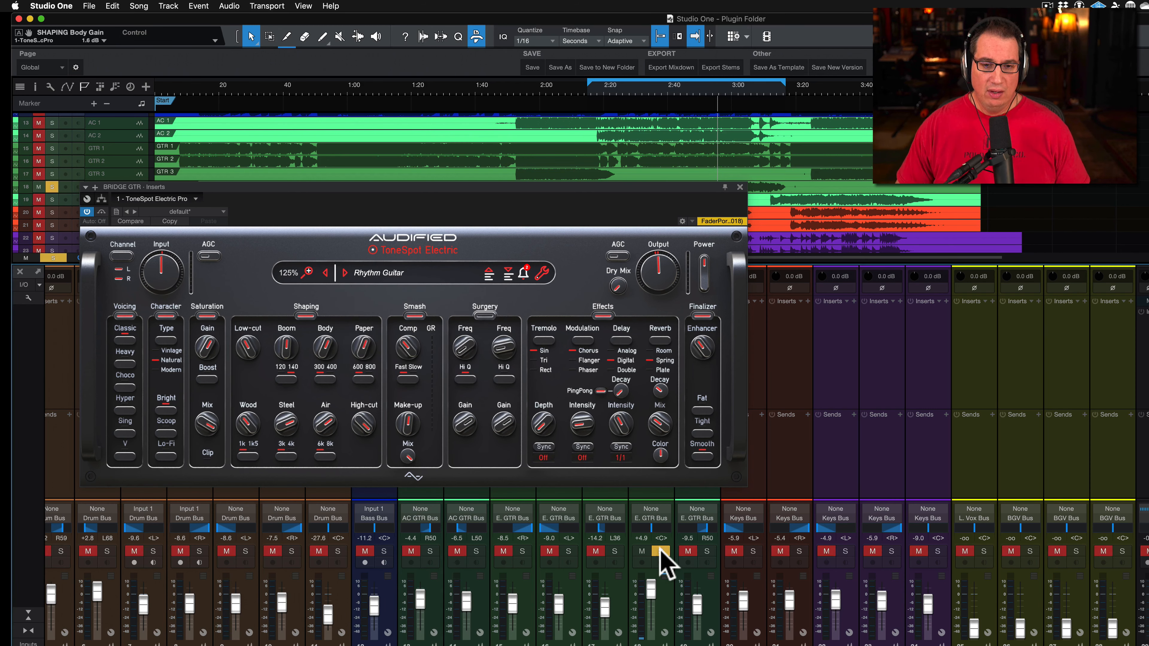
# Load the Boom Cut preset from the Essential category and listen to it on the soloed bridge guitar
pyautogui.click(380, 274)
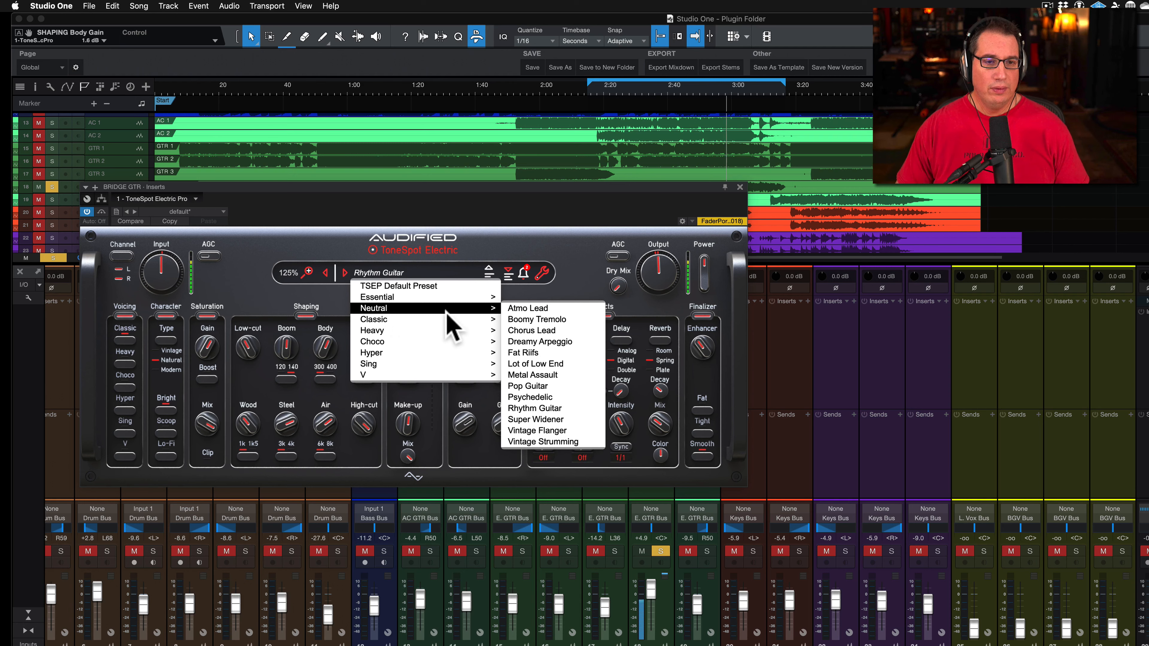
pyautogui.moveTo(497, 299)
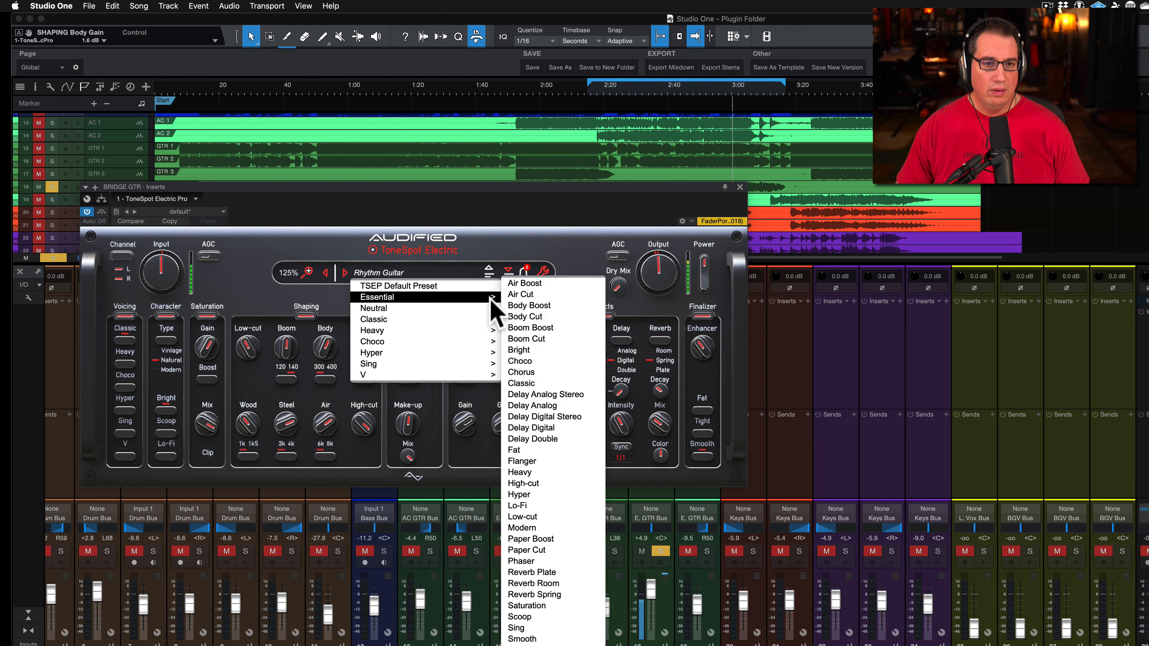
pyautogui.click(537, 343)
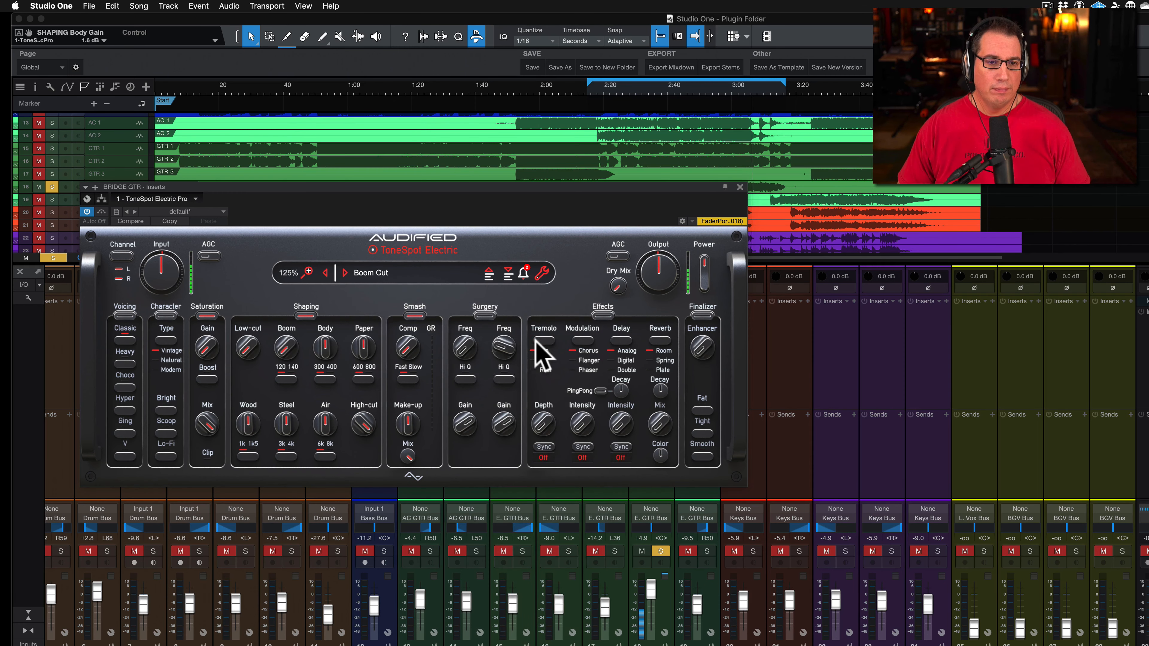
pyautogui.click(370, 272)
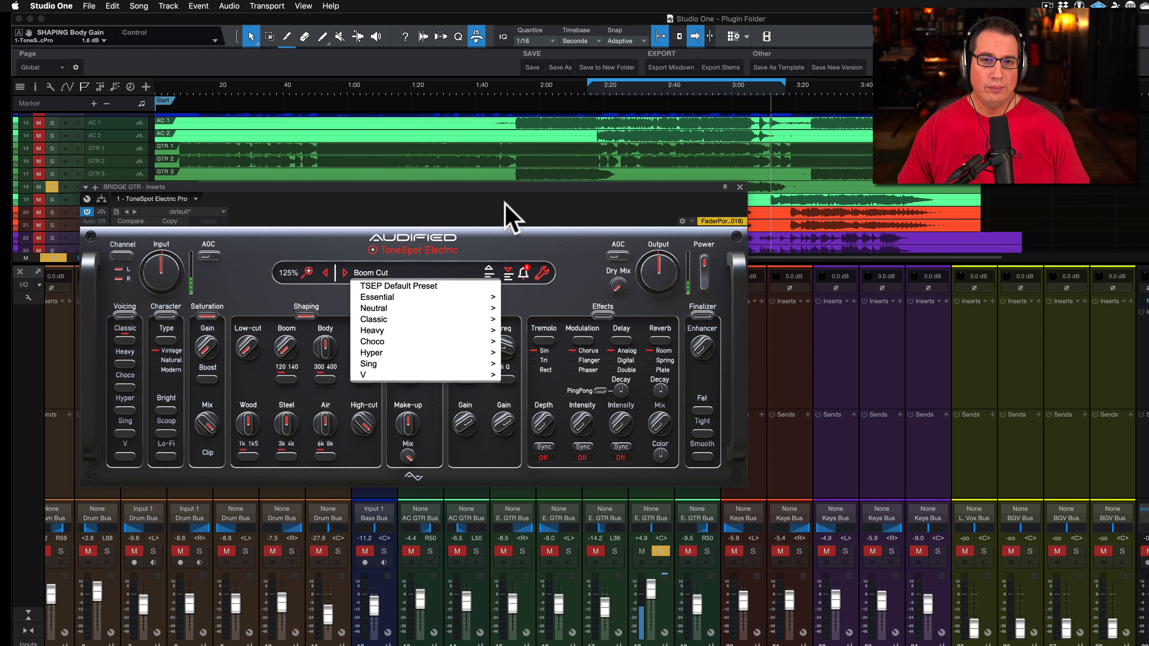
pyautogui.click(505, 224)
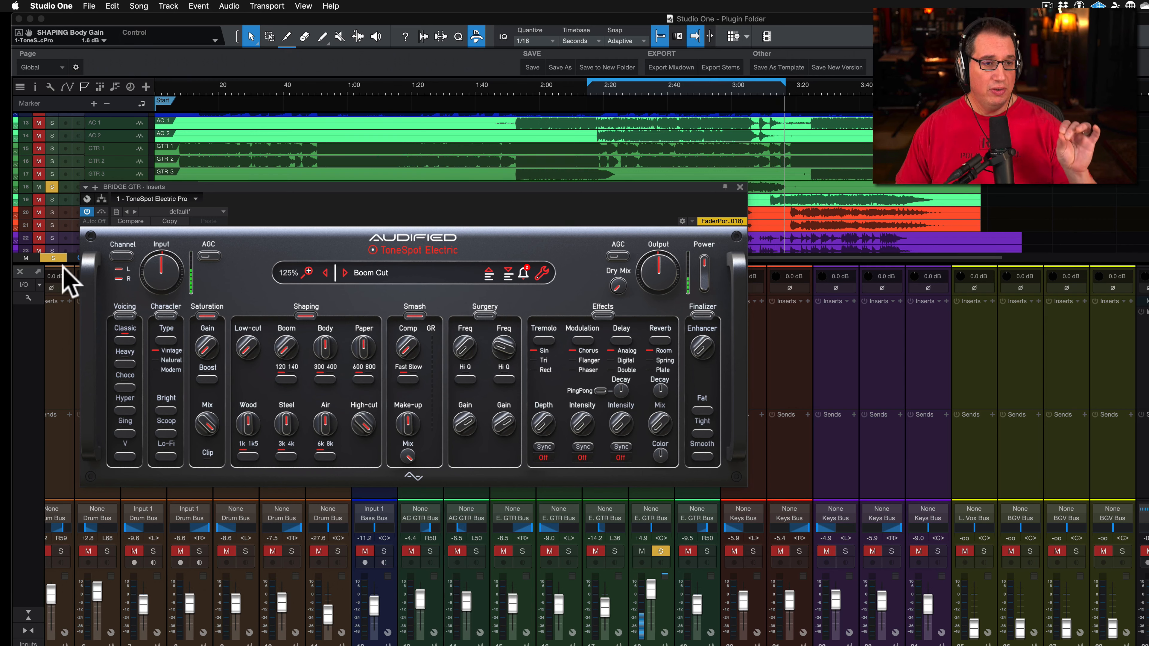
# Clear the solo and set BRIDGE GTR to +3.3 dB, AC 1 to -9.5 dB and AC 2 to -8.5 dB
pyautogui.click(53, 258)
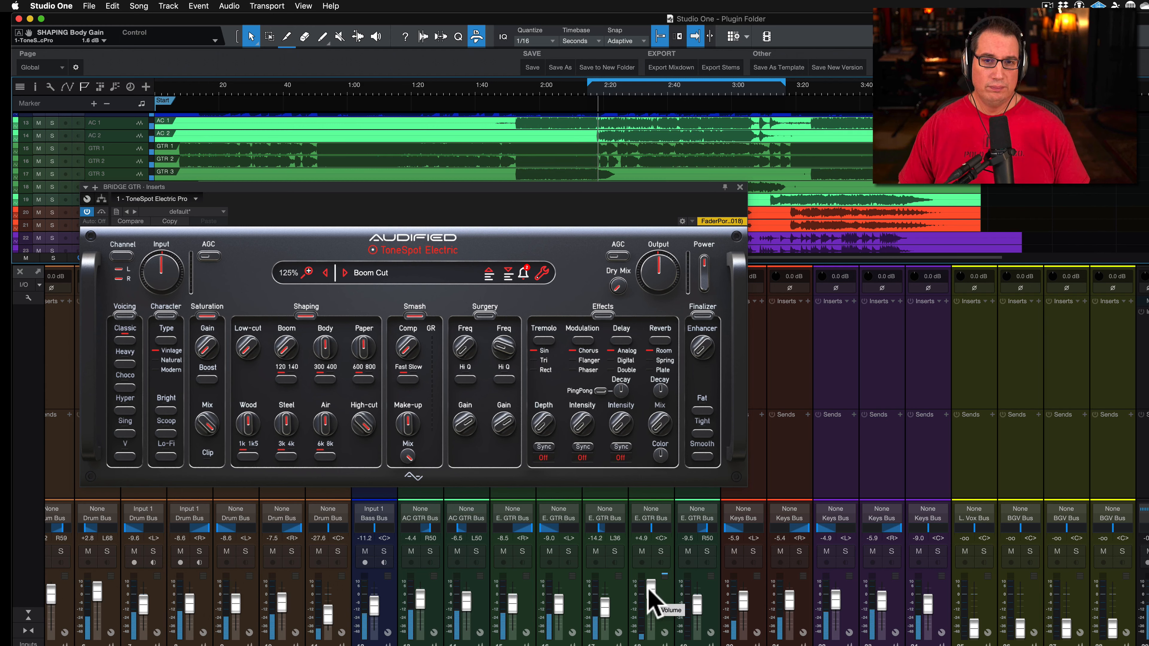
pyautogui.moveTo(647, 588); pyautogui.dragTo(647, 588)
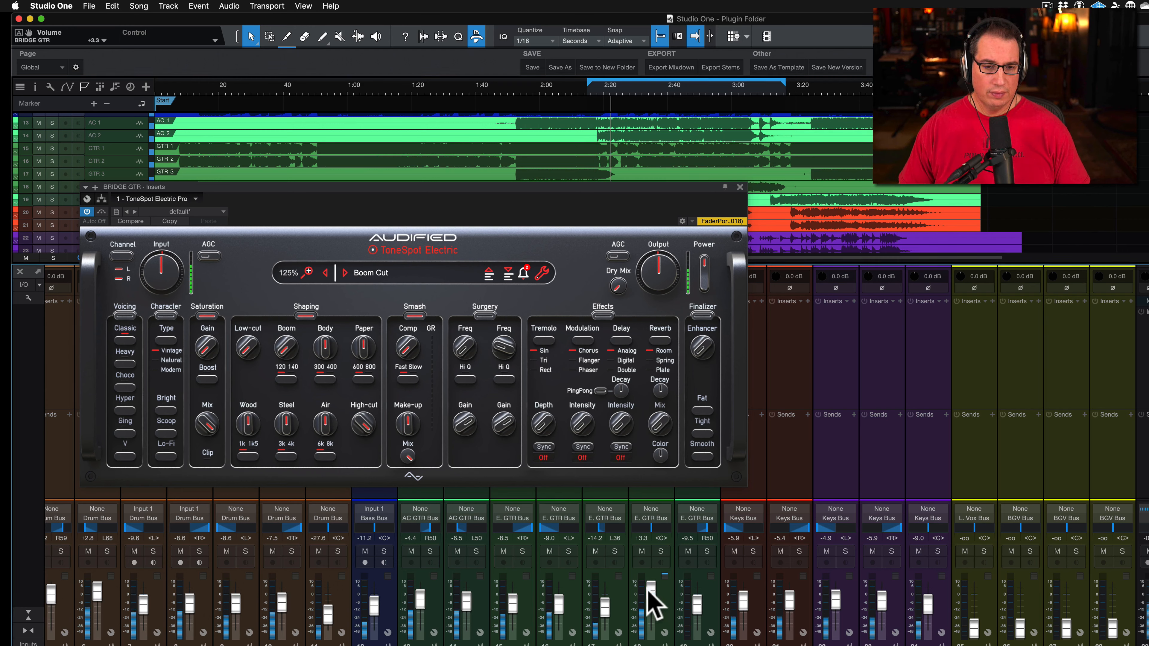
pyautogui.moveTo(466, 598); pyautogui.dragTo(418, 609)
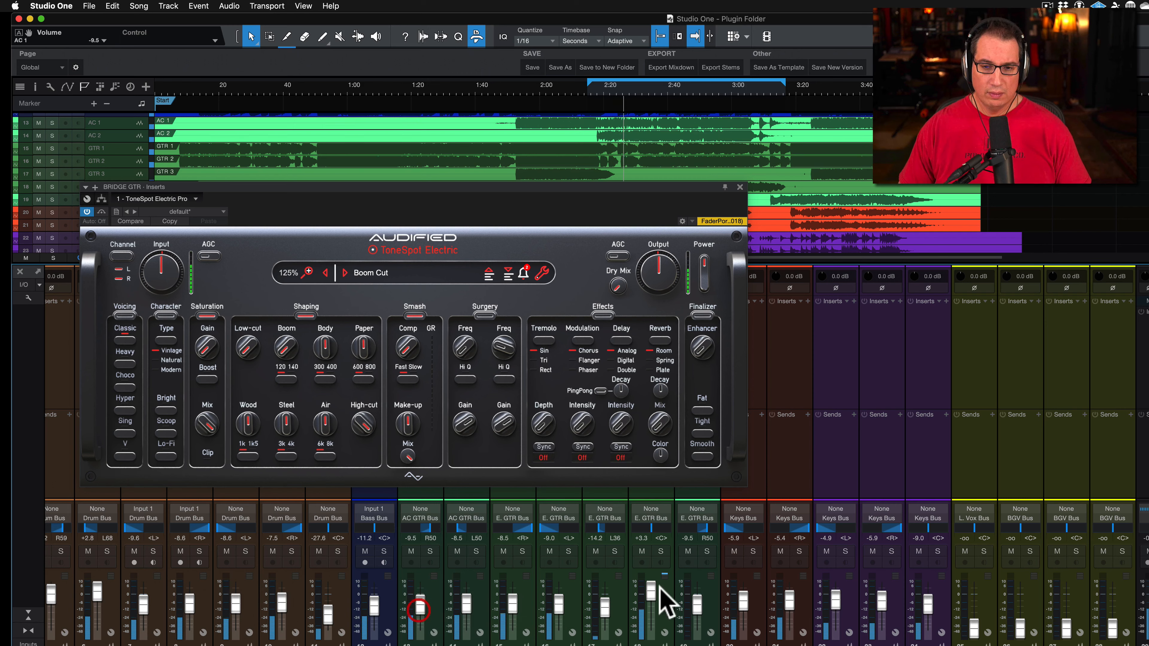
# Raise BRIDGE GTR in stages to +8.5 dB and compare the Boom Cut preset bypassed and powered on
pyautogui.moveTo(650, 599); pyautogui.dragTo(650, 596)
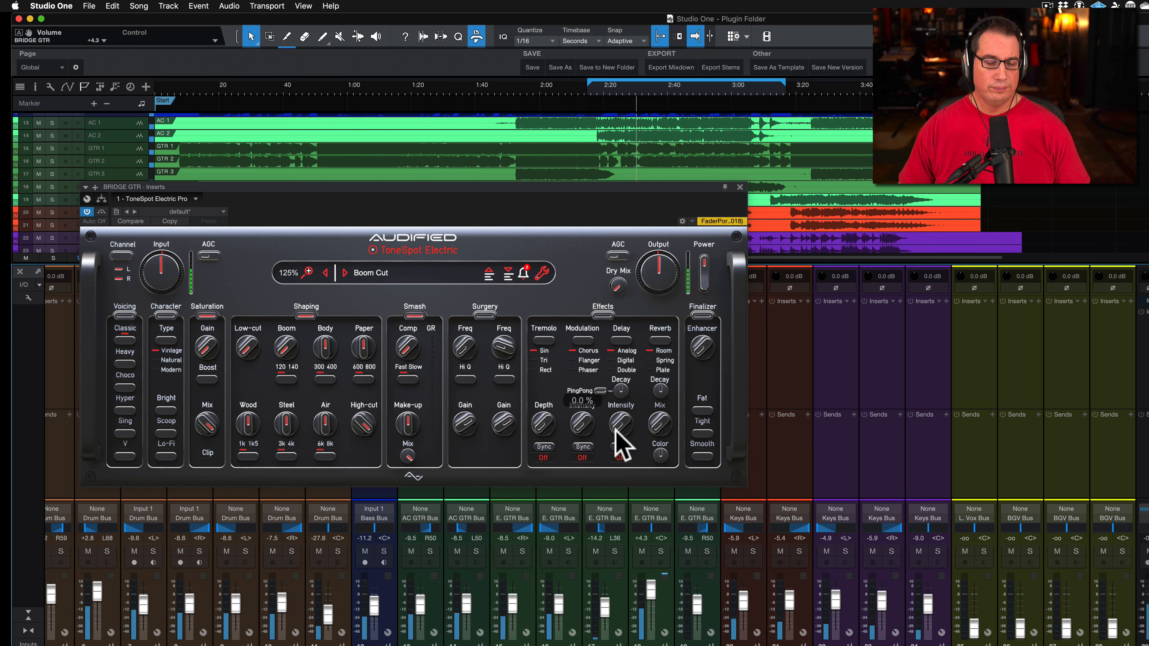
pyautogui.moveTo(649, 591); pyautogui.dragTo(648, 587)
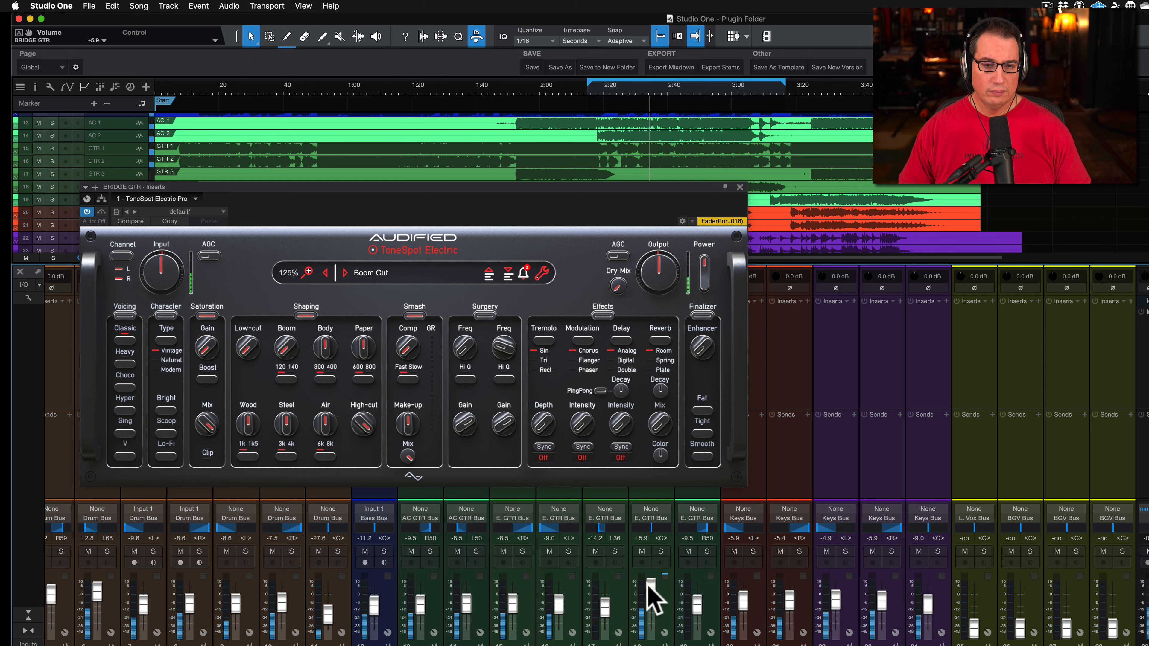
pyautogui.moveTo(648, 589); pyautogui.dragTo(648, 586)
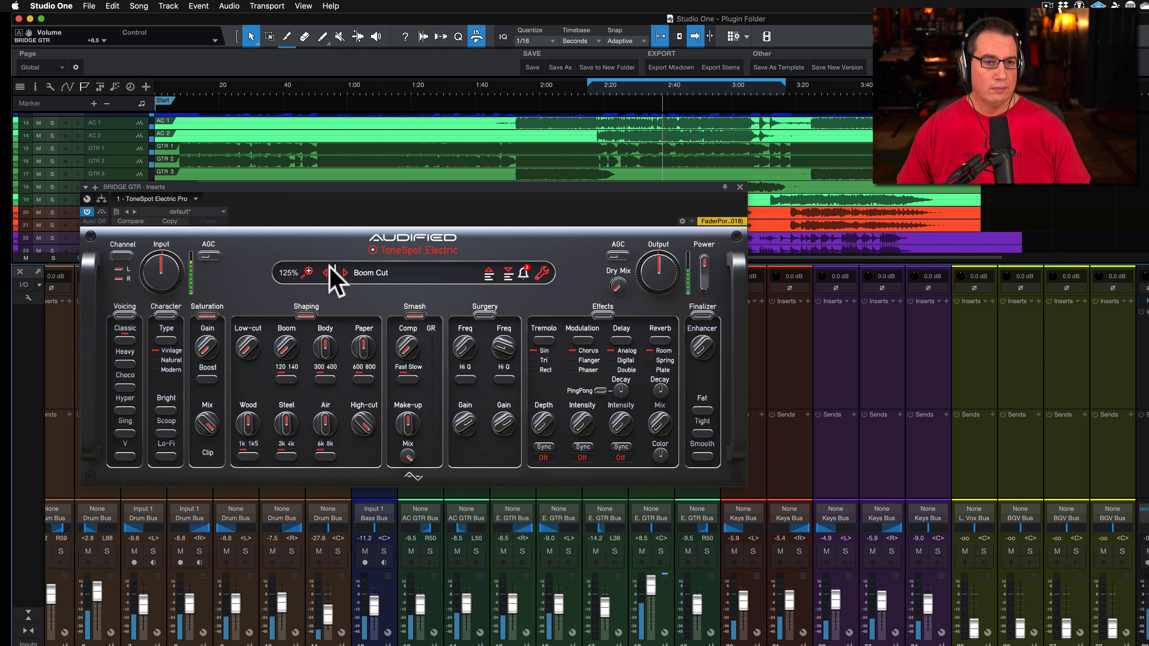
pyautogui.click(705, 272)
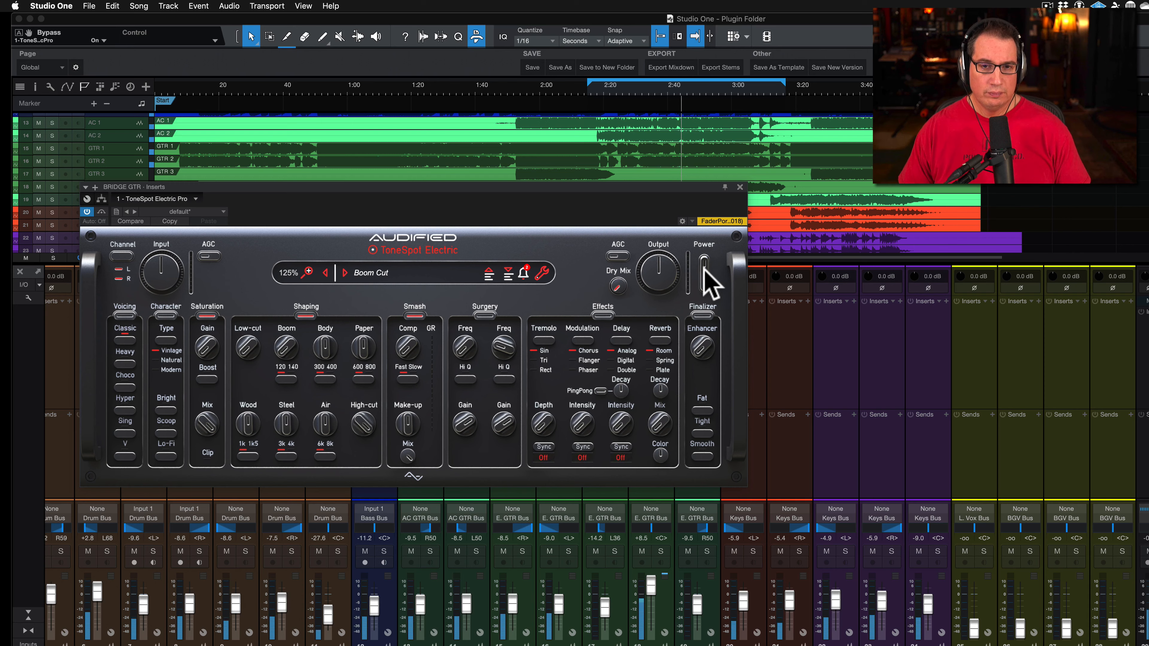
pyautogui.click(705, 273)
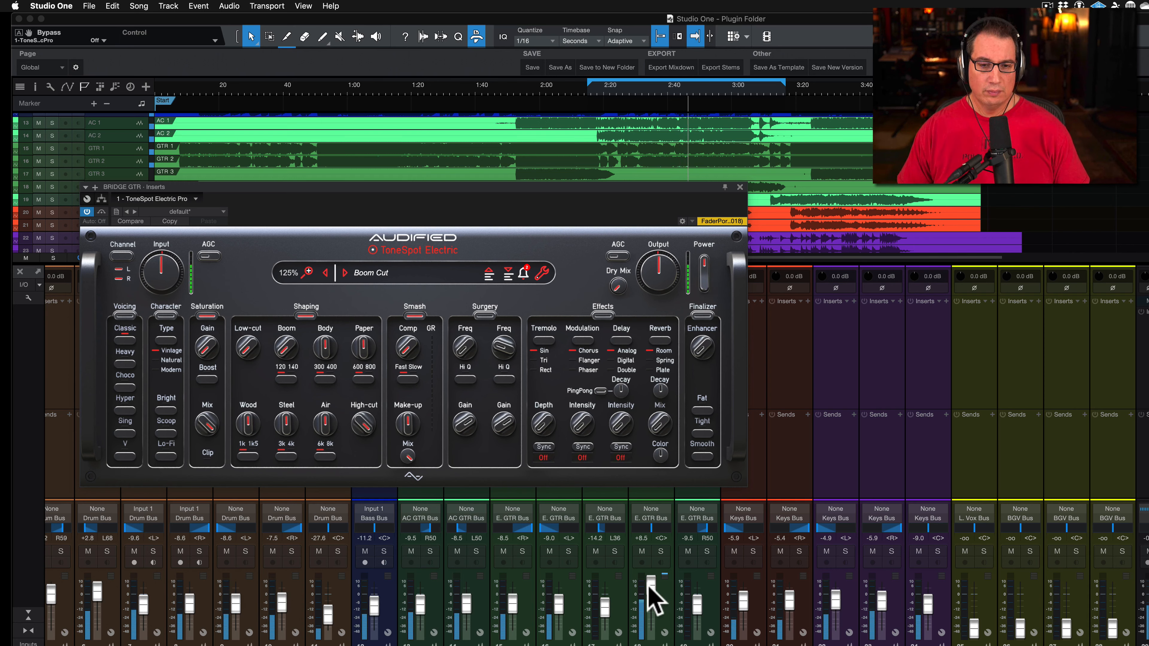
# Pan BRIDGE GTR to L57 and lower its level to +5.9 dB, resuming playback of the mix
pyautogui.moveTo(649, 588); pyautogui.dragTo(649, 594)
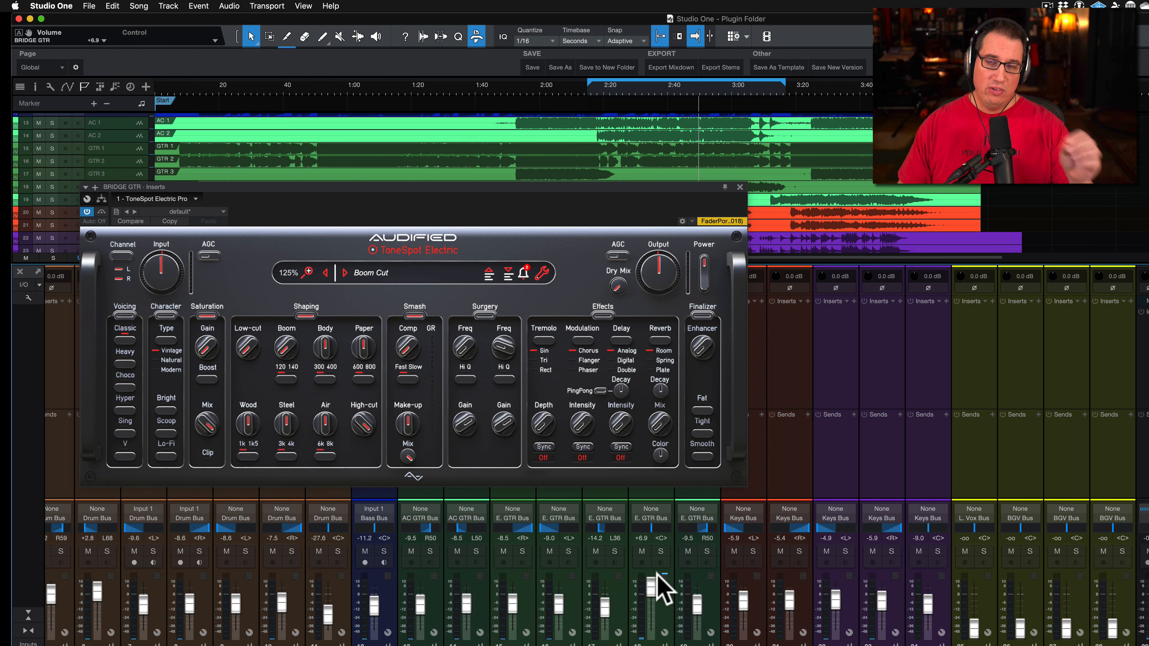
pyautogui.moveTo(651, 528); pyautogui.dragTo(639, 529)
pyautogui.press('space')
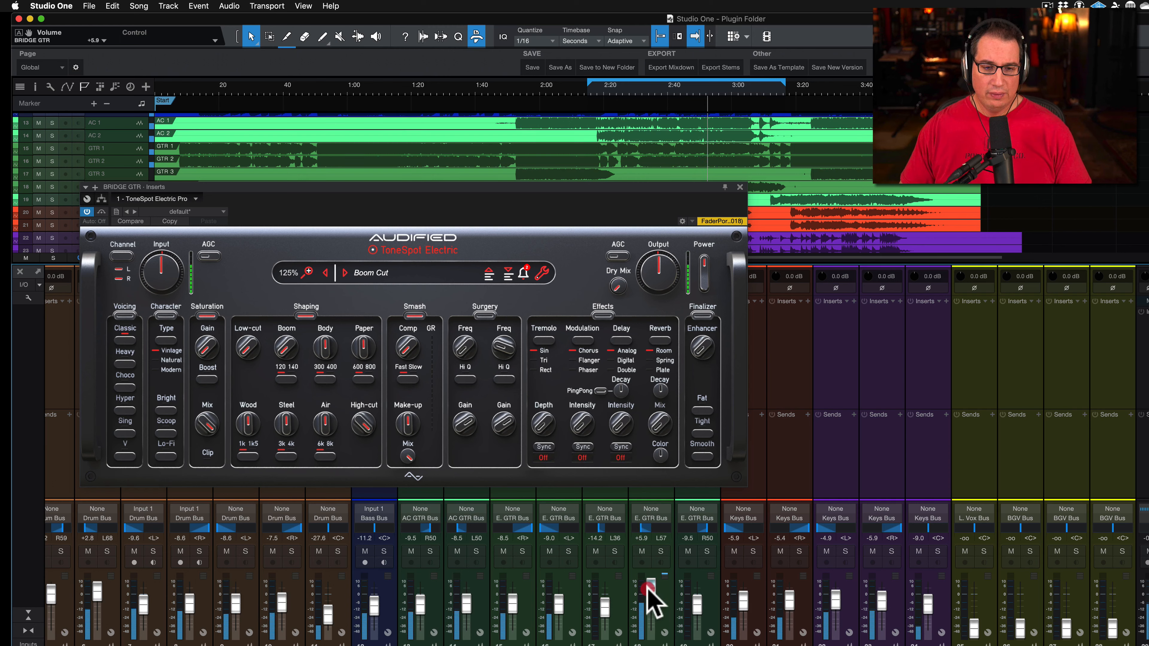
# Pan BRIDGE GTR to L62 and set the plug-in's output to 1.6 dB, comparing the sound bypassed and powered on
pyautogui.moveTo(642, 528); pyautogui.dragTo(639, 529)
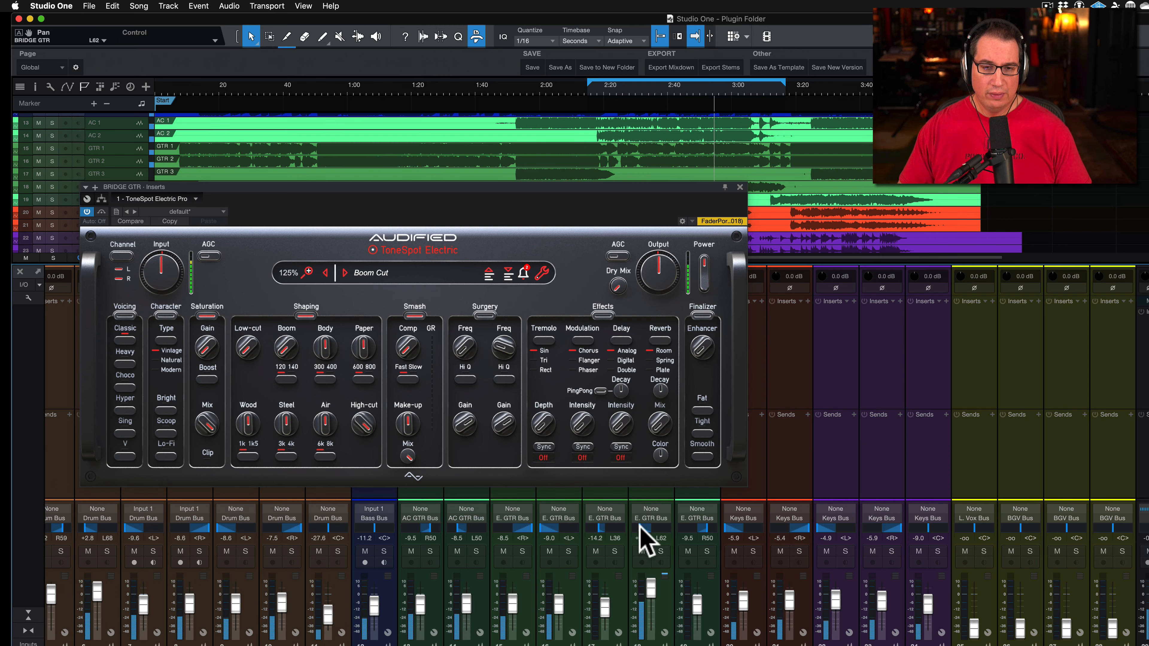
pyautogui.moveTo(655, 273); pyautogui.dragTo(657, 269)
pyautogui.click(706, 276)
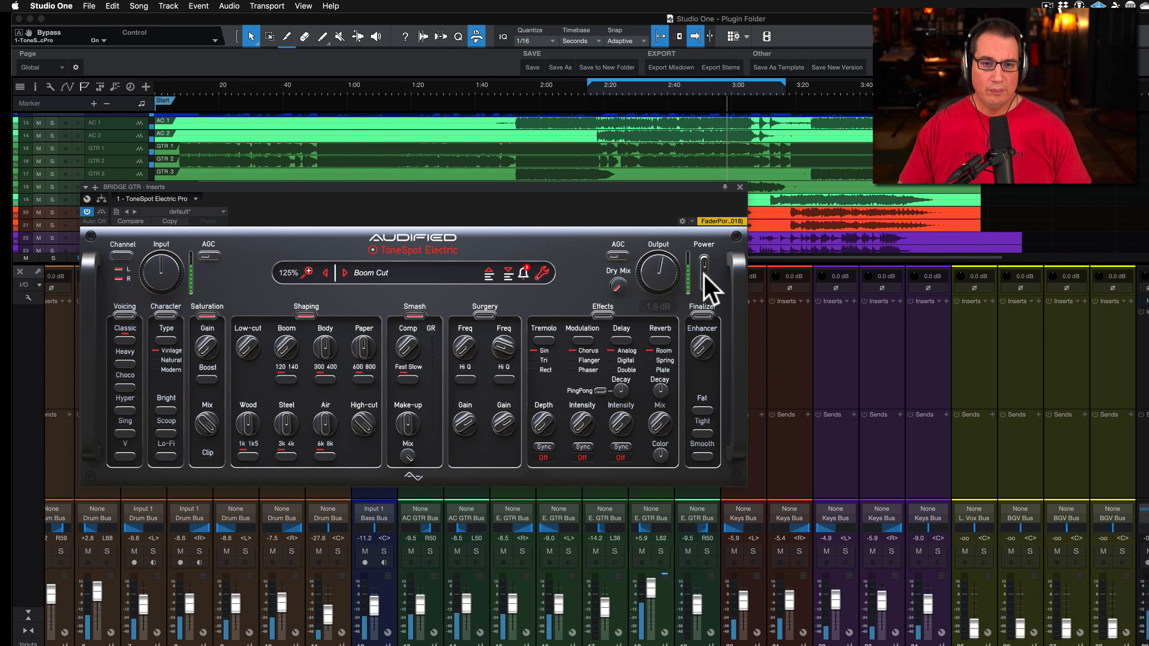
pyautogui.click(705, 276)
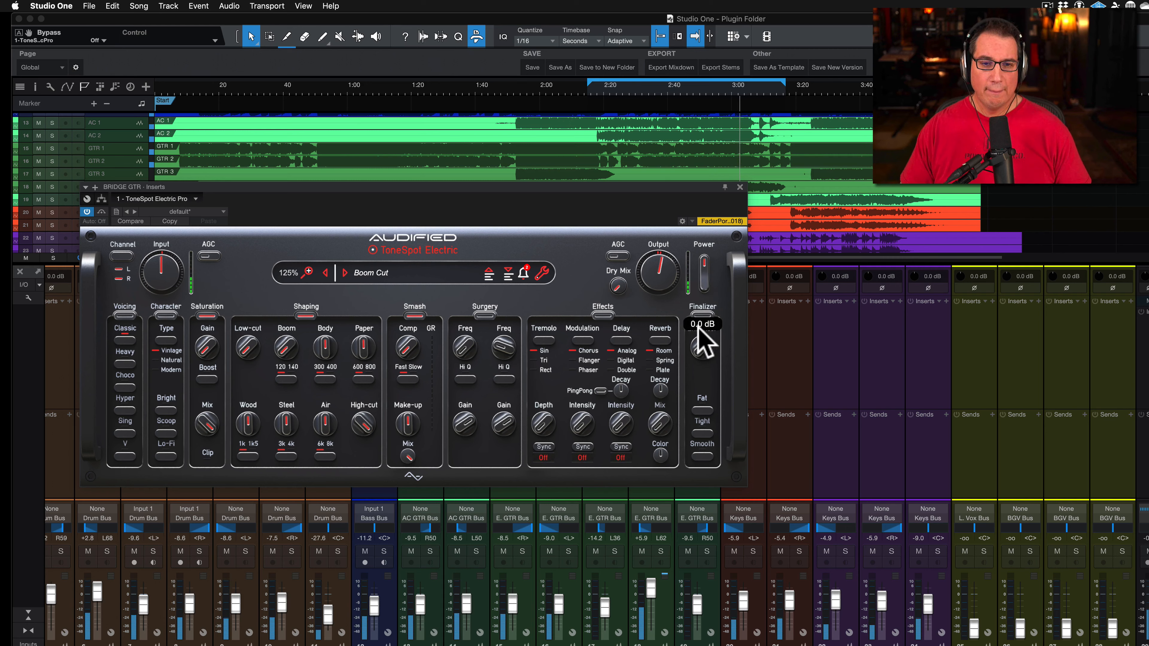
# Set the Finalizer's Enhancer to 2.2 dB and enable its Tight mode
pyautogui.moveTo(710, 320)
pyautogui.moveTo(705, 315)
pyautogui.mouseDown()
pyautogui.moveTo(705, 354)
pyautogui.moveTo(697, 316)
pyautogui.mouseUp()
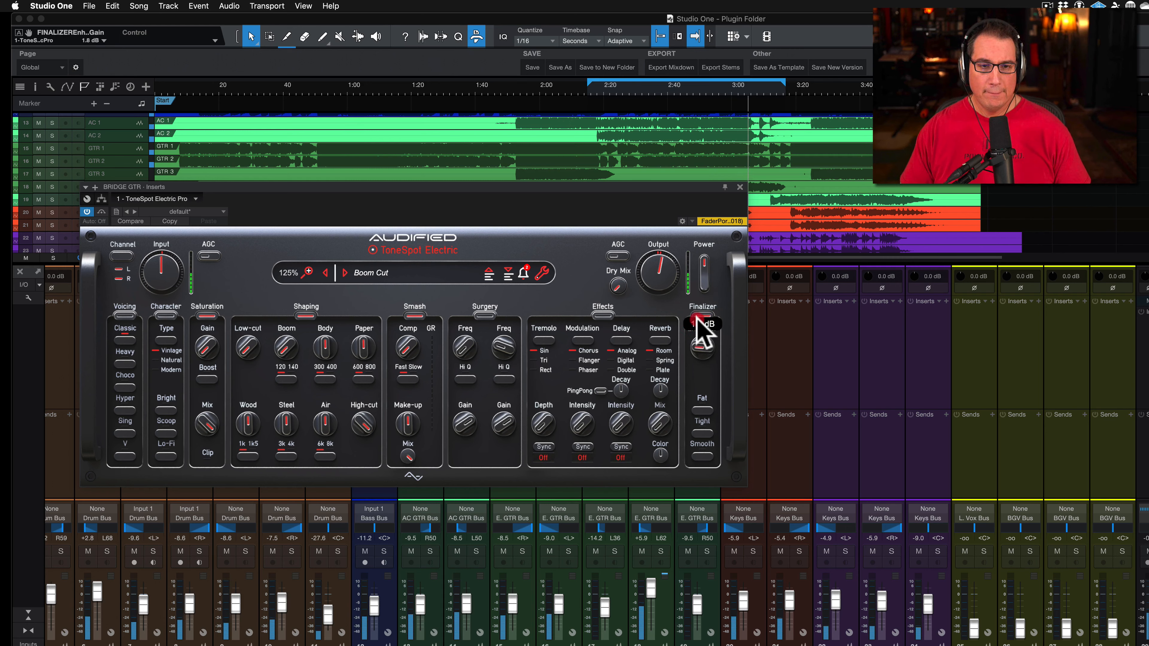
pyautogui.click(701, 431)
pyautogui.moveTo(697, 360); pyautogui.dragTo(683, 319)
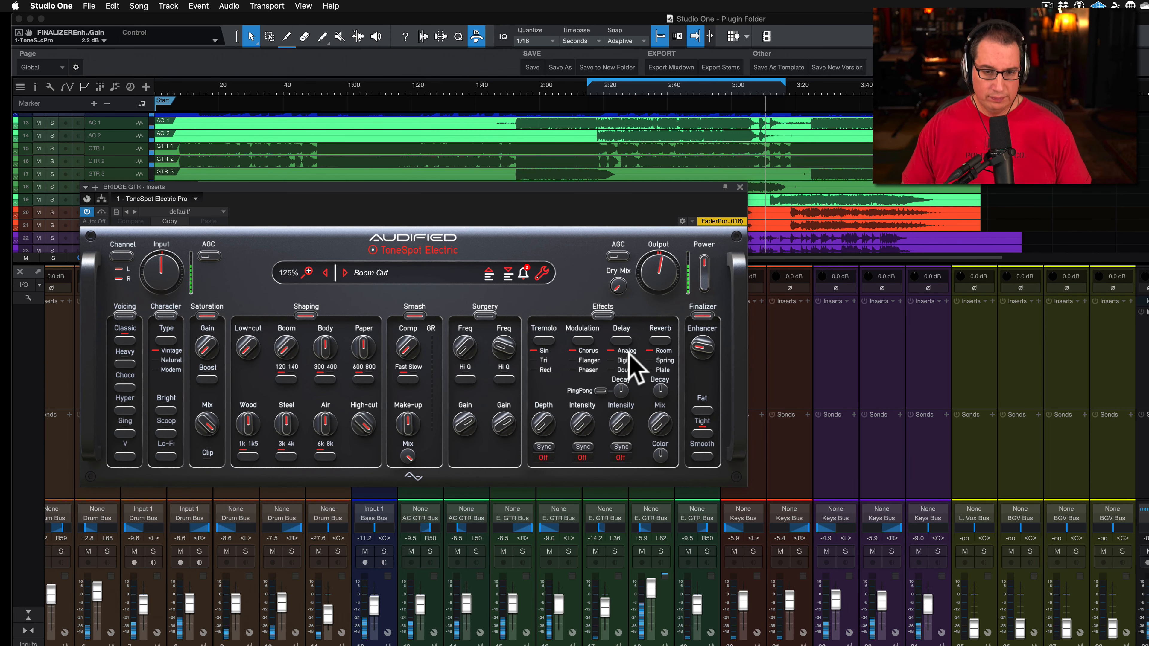
pyautogui.moveTo(447, 185); pyautogui.dragTo(449, 188)
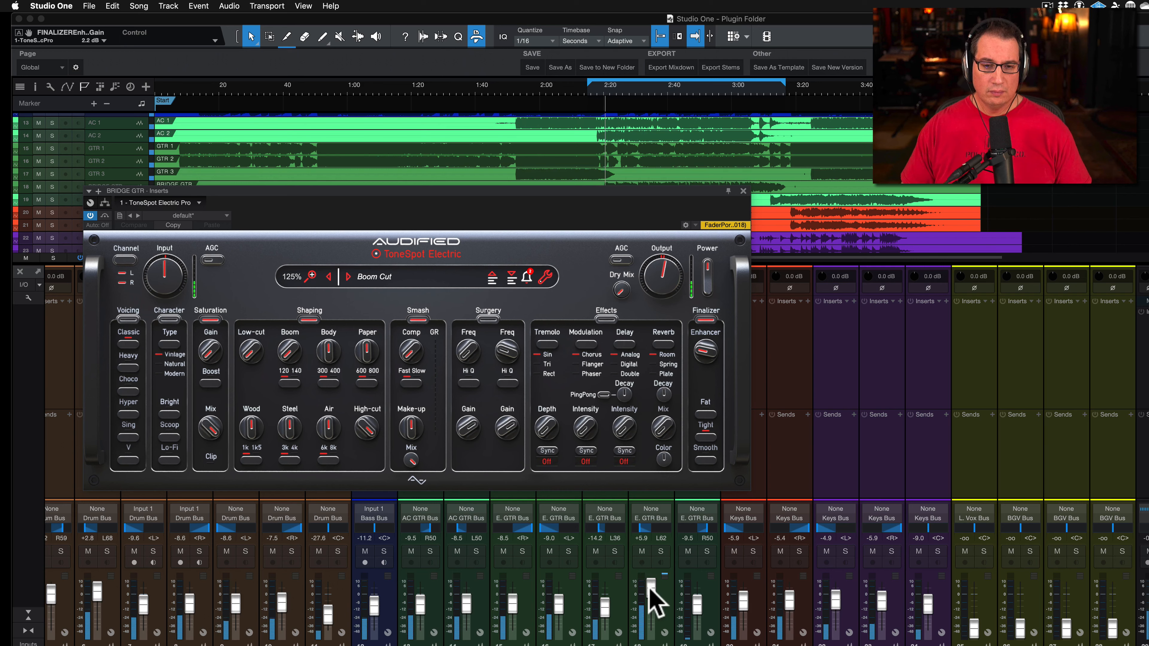
# Lower BRIDGE GTR to +5.4 dB and set the Smash compressor to 25.5 % with raised make-up gain
pyautogui.moveTo(649, 594)
pyautogui.mouseDown()
pyautogui.moveTo(654, 603)
pyautogui.moveTo(651, 588)
pyautogui.mouseUp()
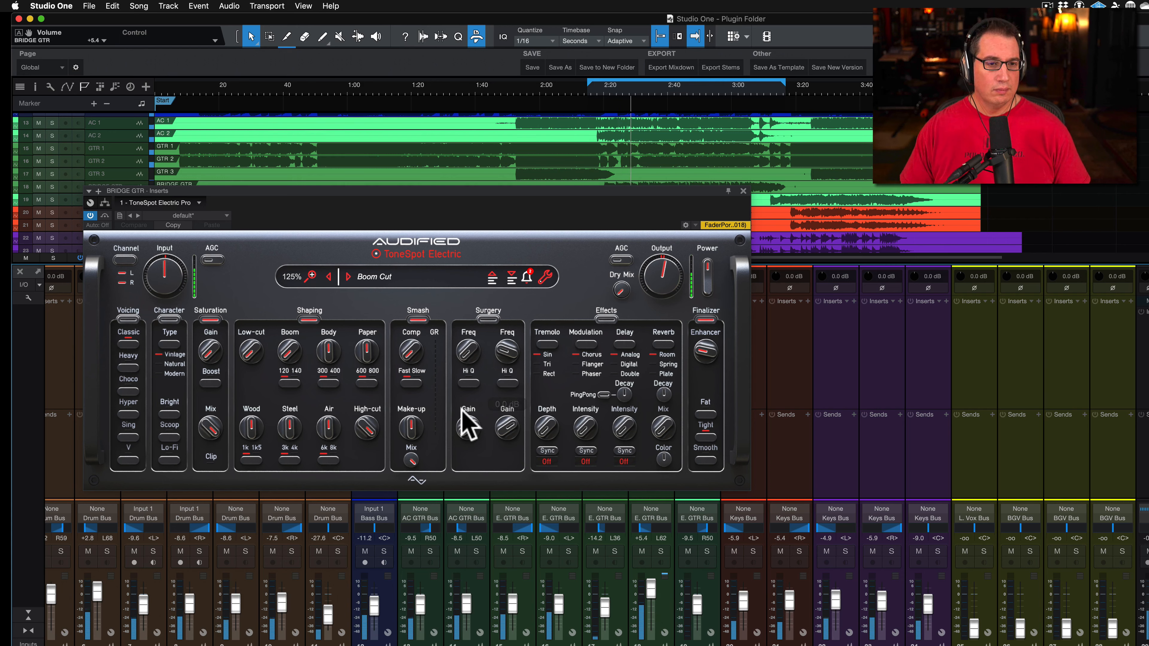
pyautogui.moveTo(401, 343); pyautogui.dragTo(396, 312)
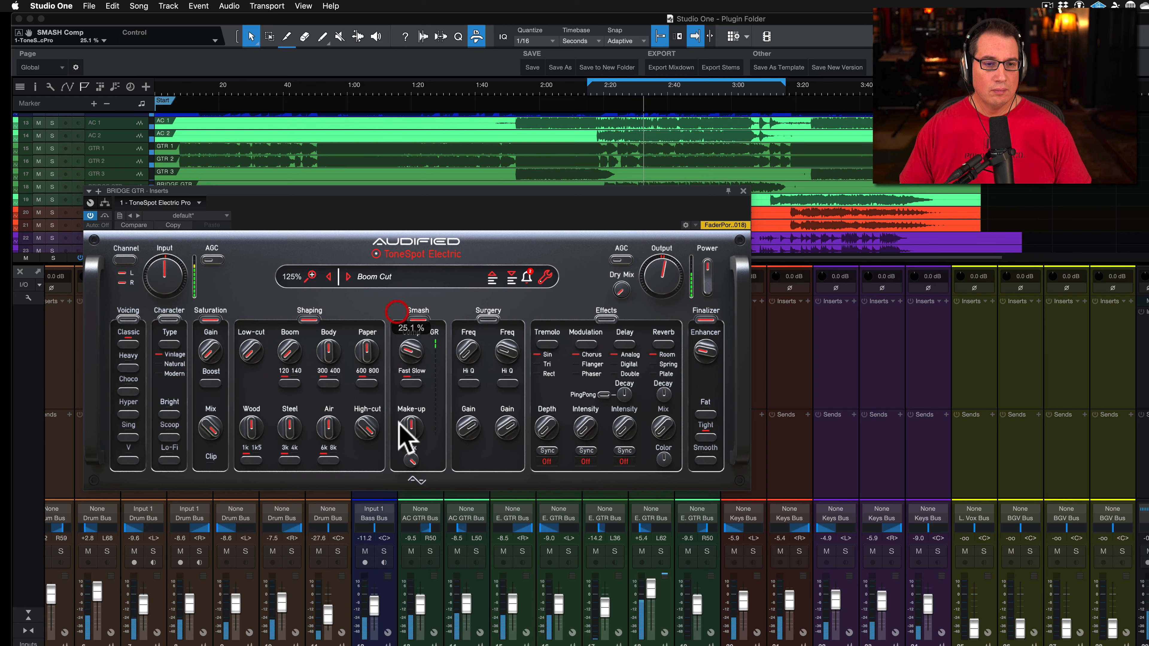
pyautogui.moveTo(400, 422); pyautogui.dragTo(403, 409)
pyautogui.moveTo(404, 345); pyautogui.dragTo(405, 349)
pyautogui.moveTo(406, 432); pyautogui.dragTo(405, 415)
pyautogui.moveTo(401, 349); pyautogui.dragTo(402, 353)
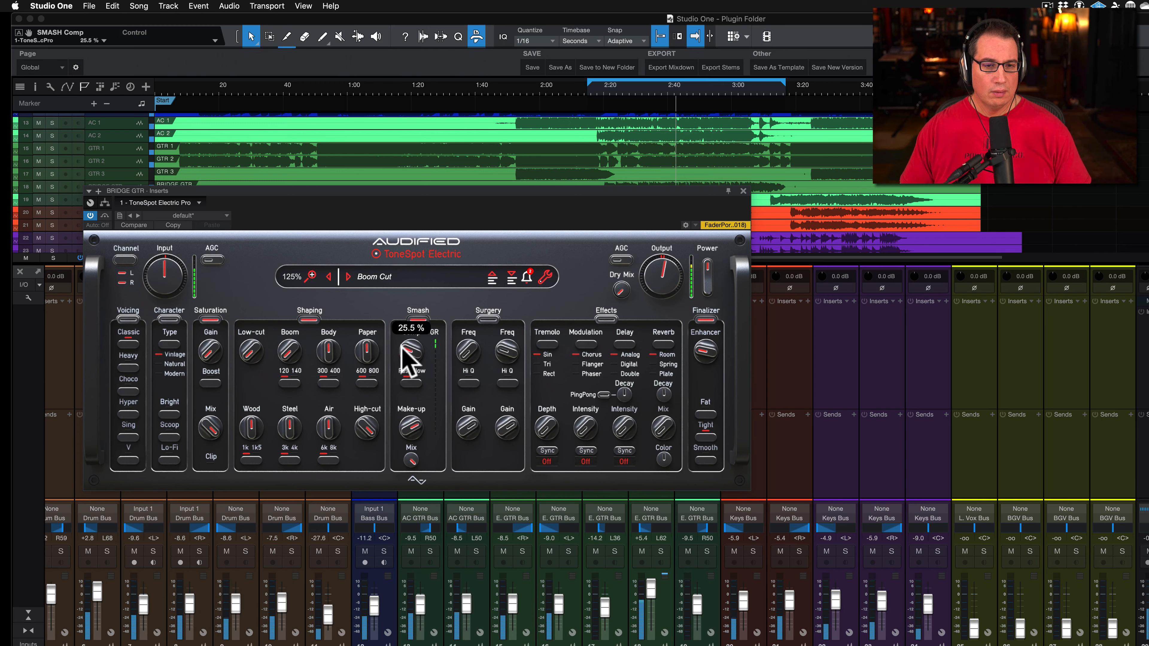
# Compare the compressed guitar bypassed and powered on, and lower BRIDGE GTR to +1.8 dB before stopping playback
pyautogui.click(707, 278)
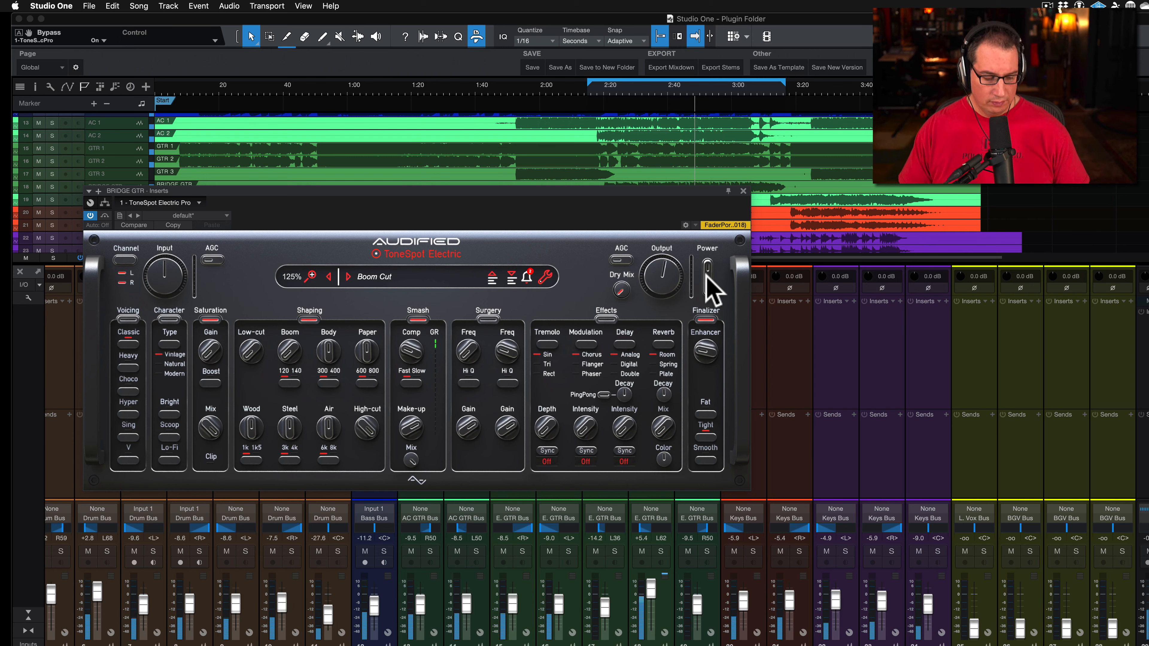
pyautogui.click(707, 273)
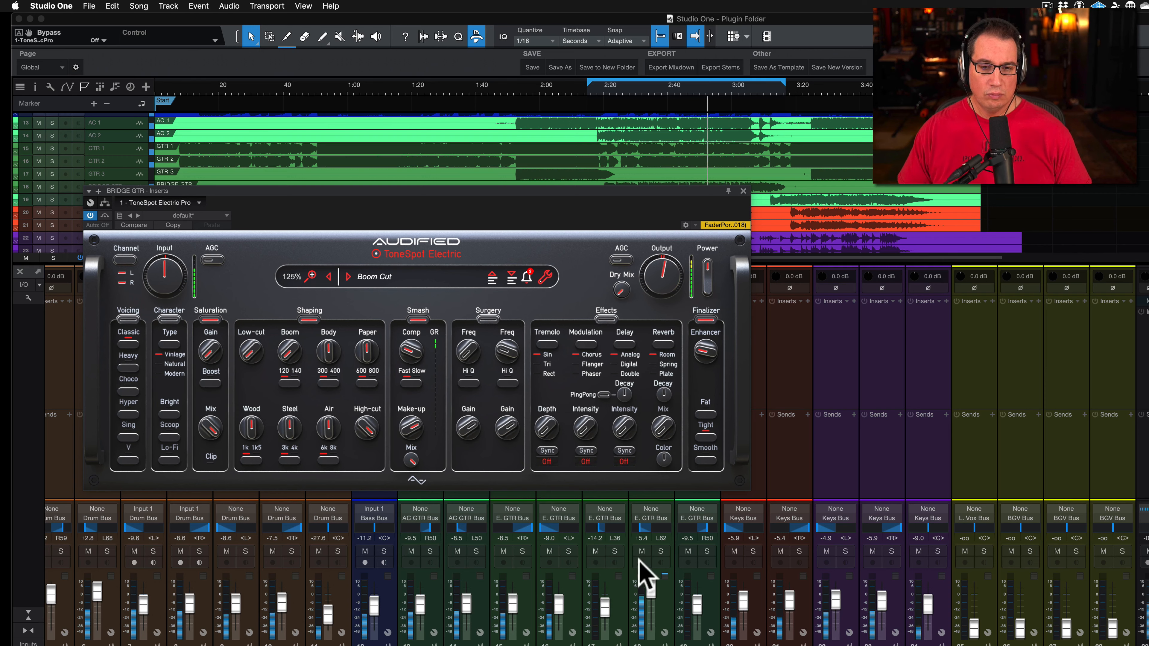
pyautogui.moveTo(650, 589); pyautogui.dragTo(647, 593)
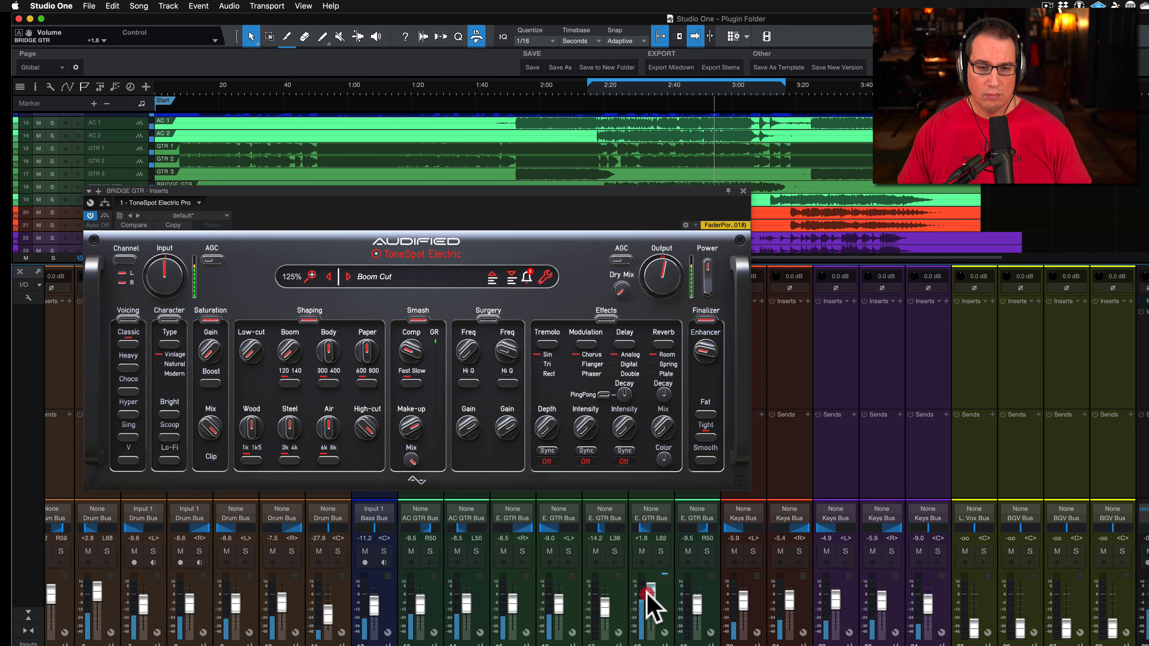
pyautogui.press('space')
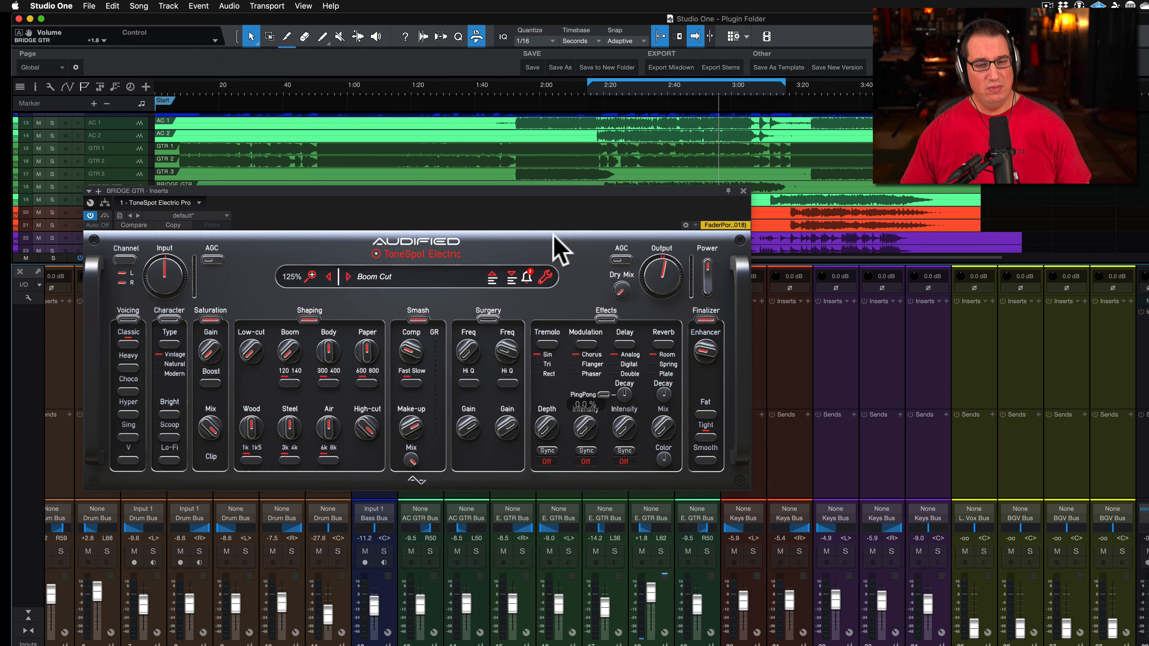
pyautogui.moveTo(510, 193)
pyautogui.mouseDown()
pyautogui.moveTo(527, 204)
pyautogui.moveTo(519, 199)
pyautogui.mouseUp()
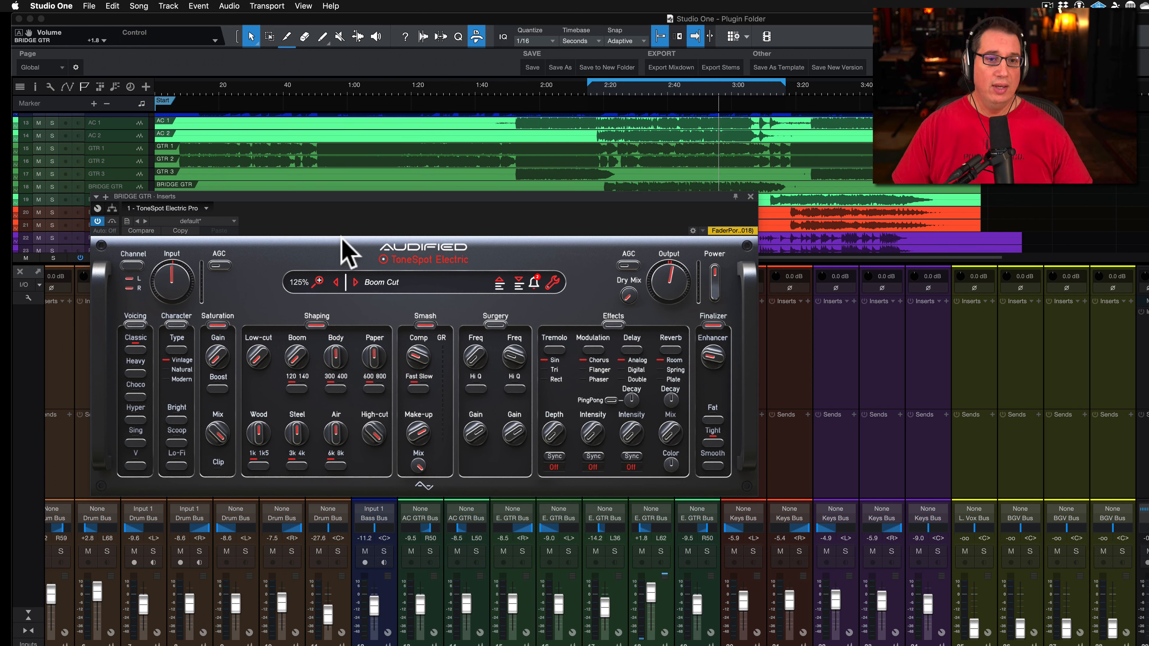
pyautogui.moveTo(347, 197); pyautogui.dragTo(347, 175)
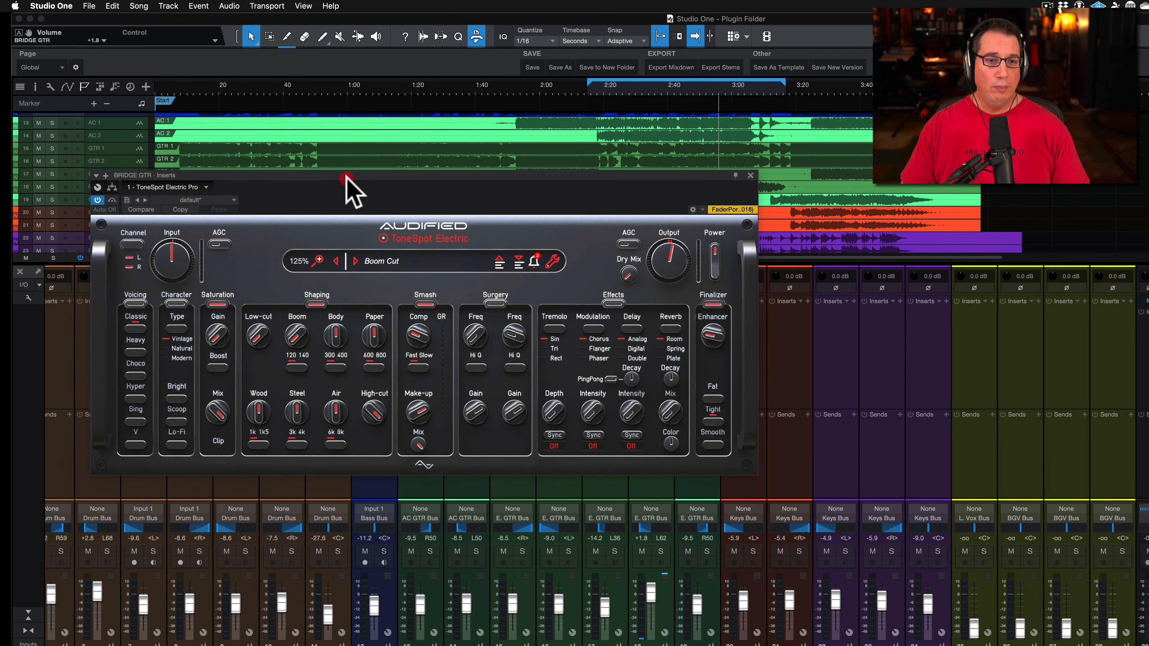